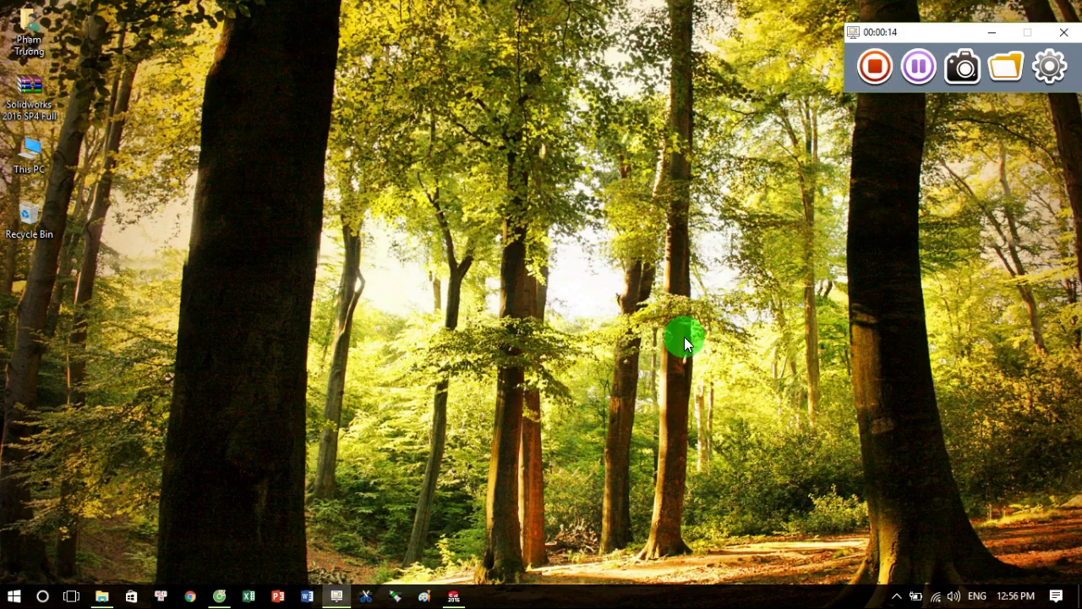
# Restore the empty Part2 SolidWorks window from the Windows taskbar.
pyautogui.click(455, 601)
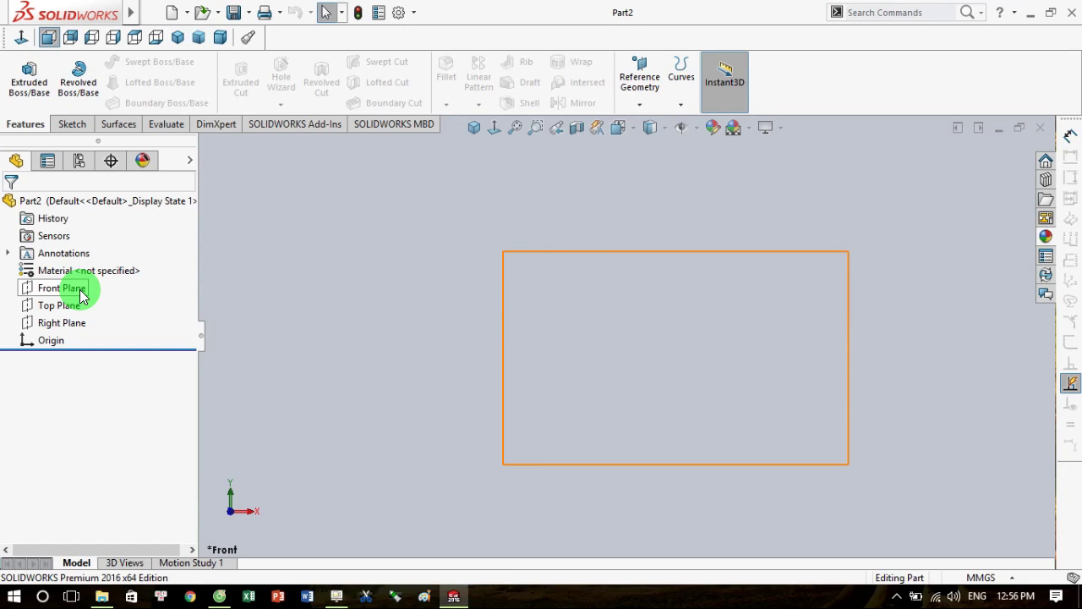
# Sketch a circle centred on the origin on the Front Plane.
pyautogui.click(75, 288)
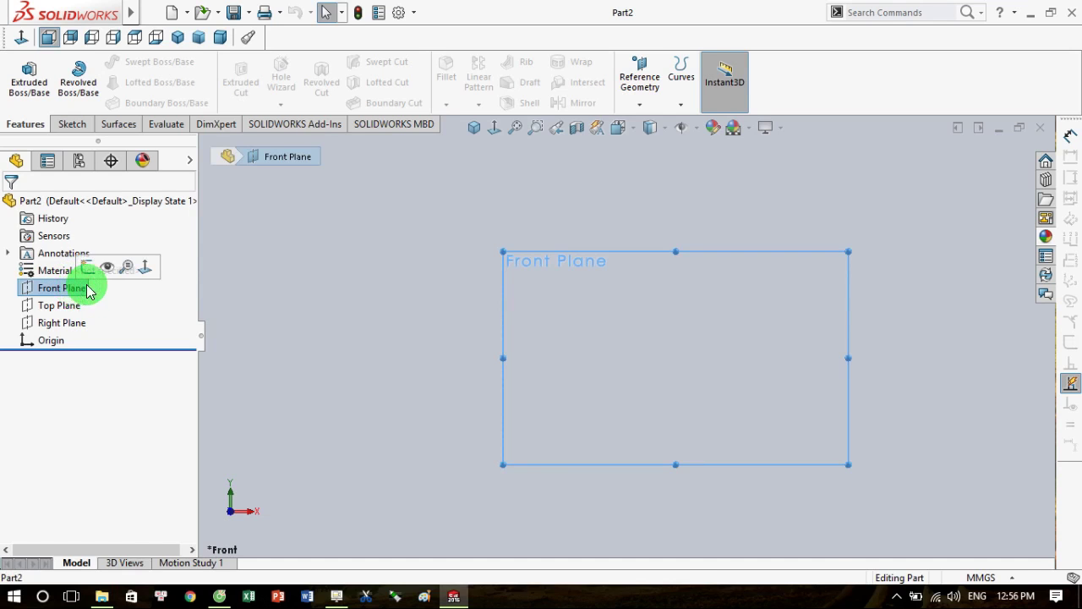
pyautogui.click(88, 268)
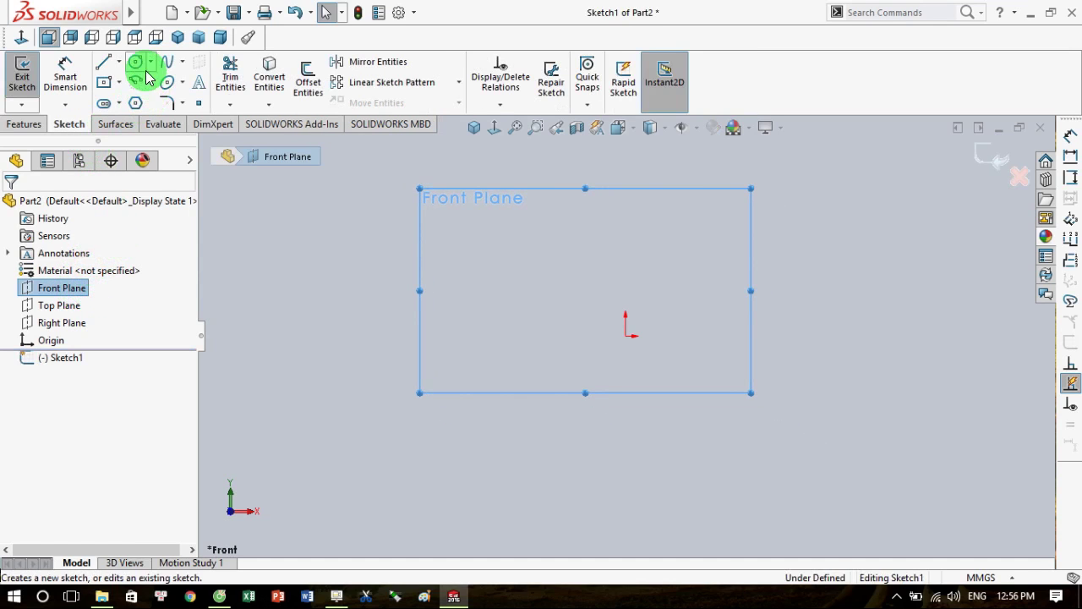
pyautogui.click(137, 63)
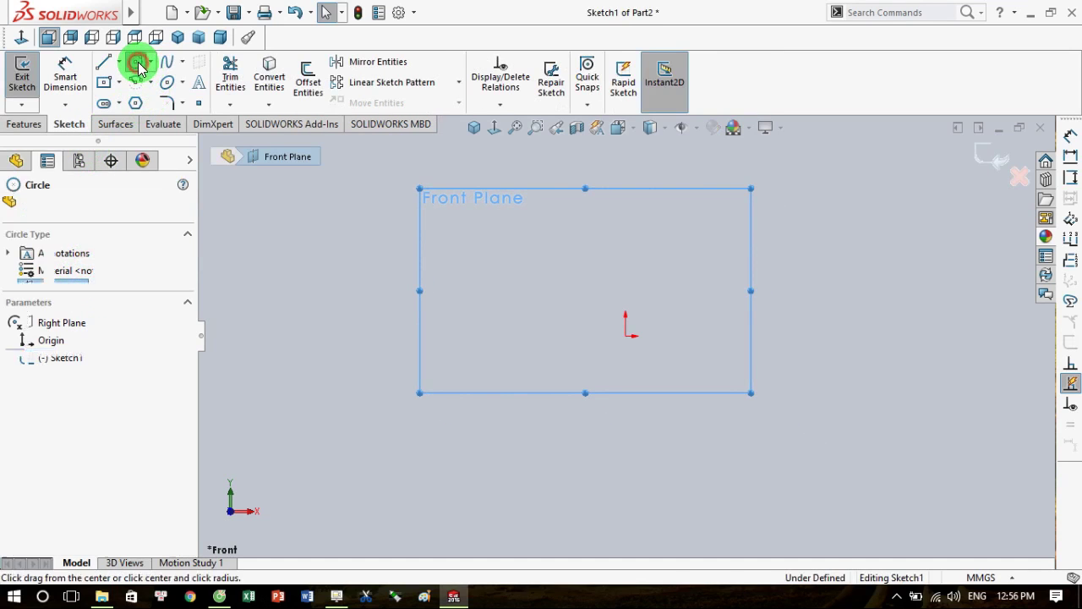
pyautogui.click(625, 336)
pyautogui.click(652, 372)
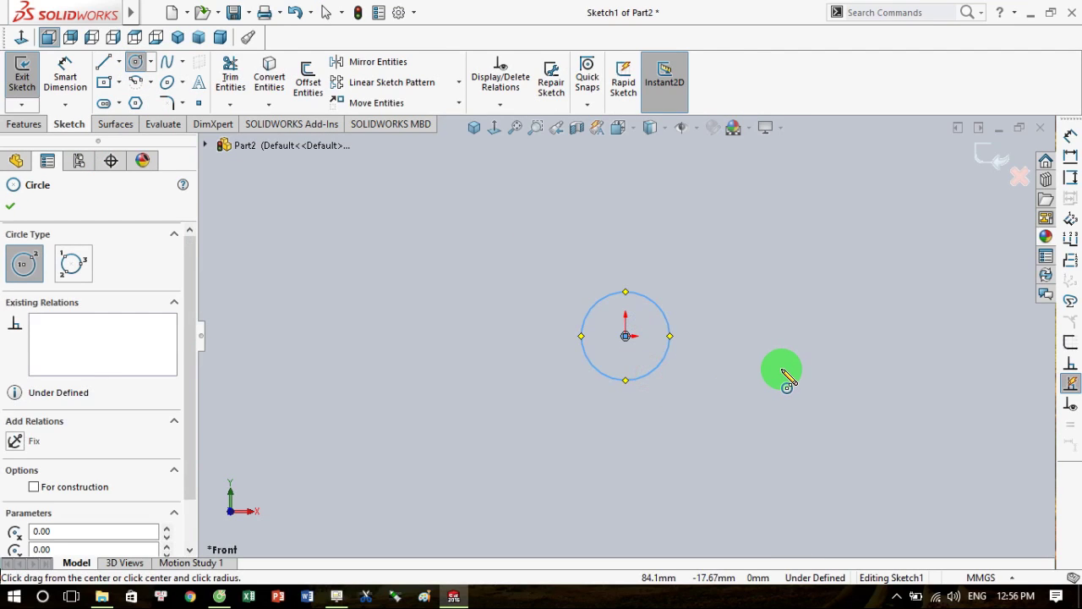
pyautogui.press('Escape')
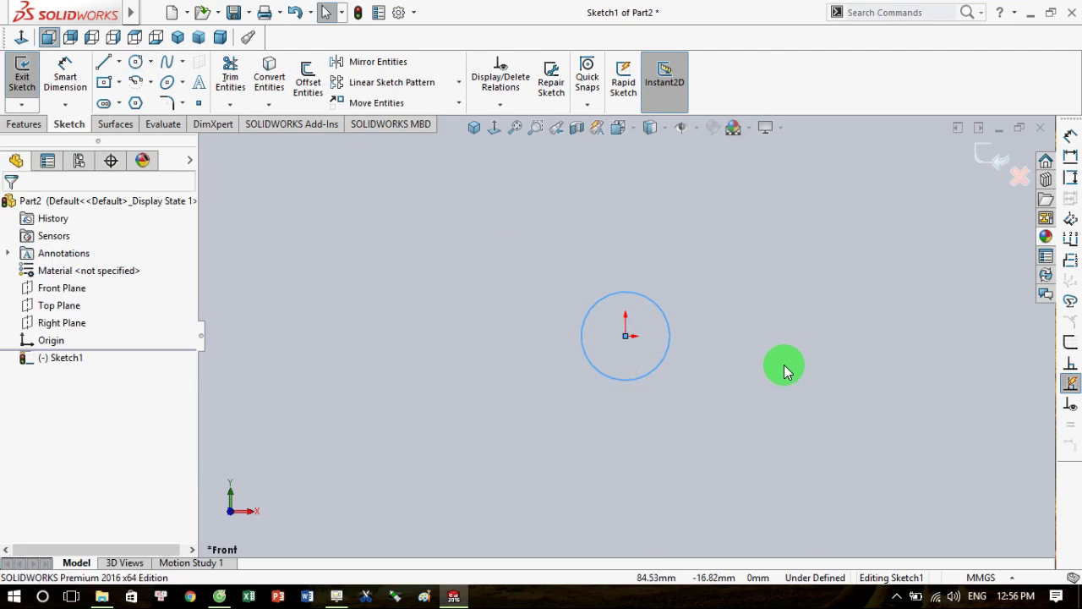
pyautogui.click(984, 157)
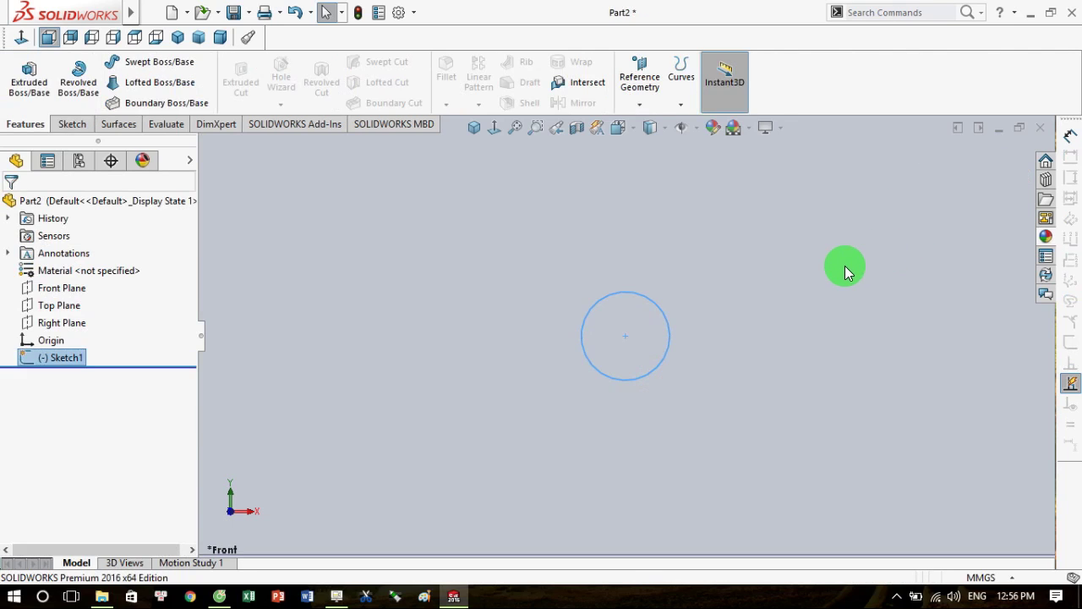
pyautogui.click(845, 266)
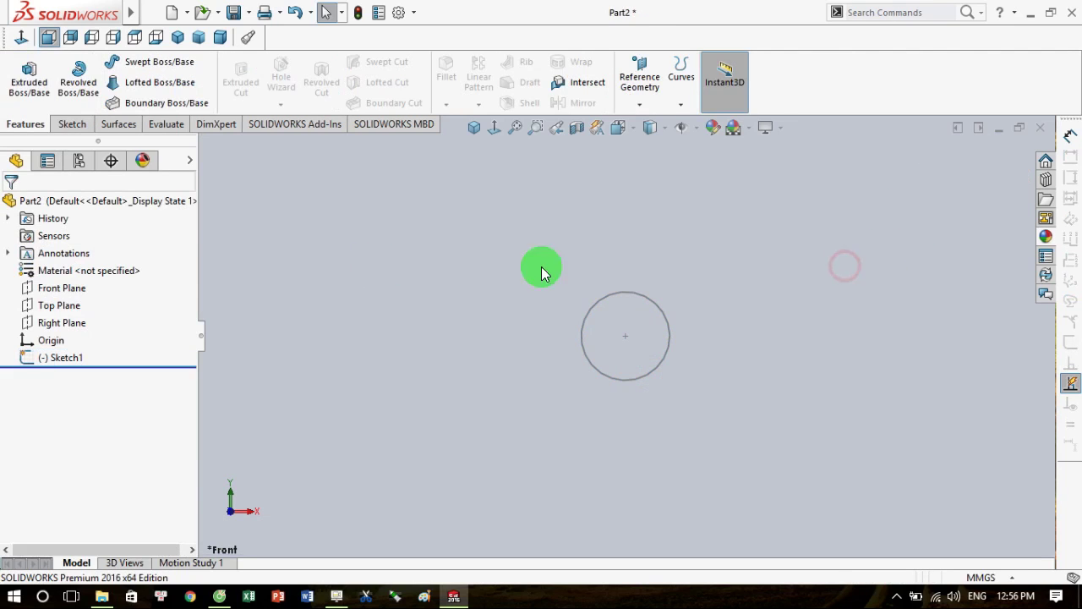
# Sketch a vertical line upward from the origin on the Top Plane.
pyautogui.click(50, 307)
pyautogui.click(68, 285)
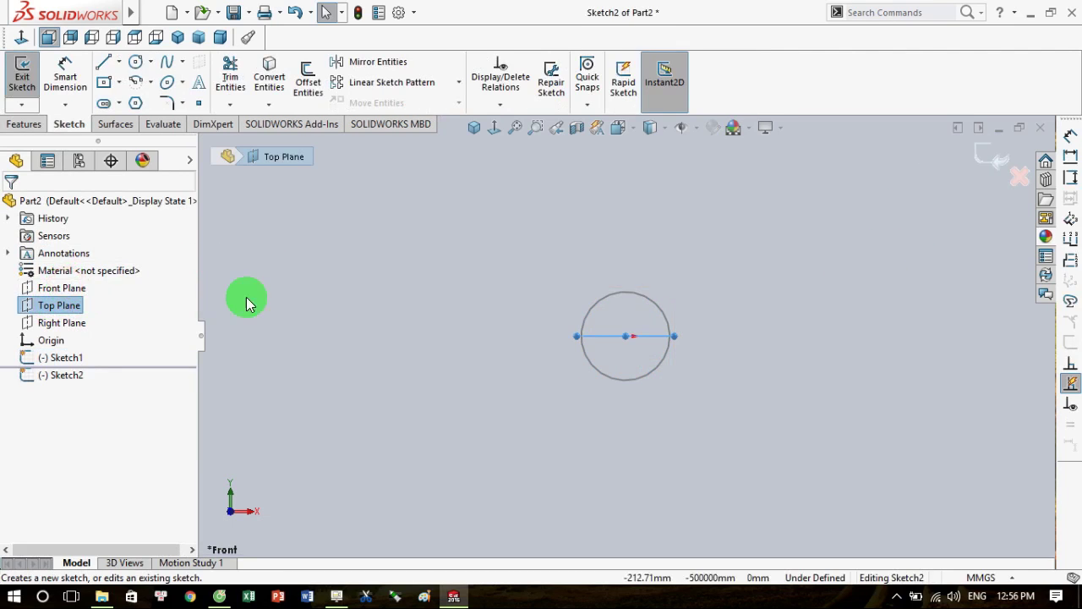
pyautogui.click(493, 128)
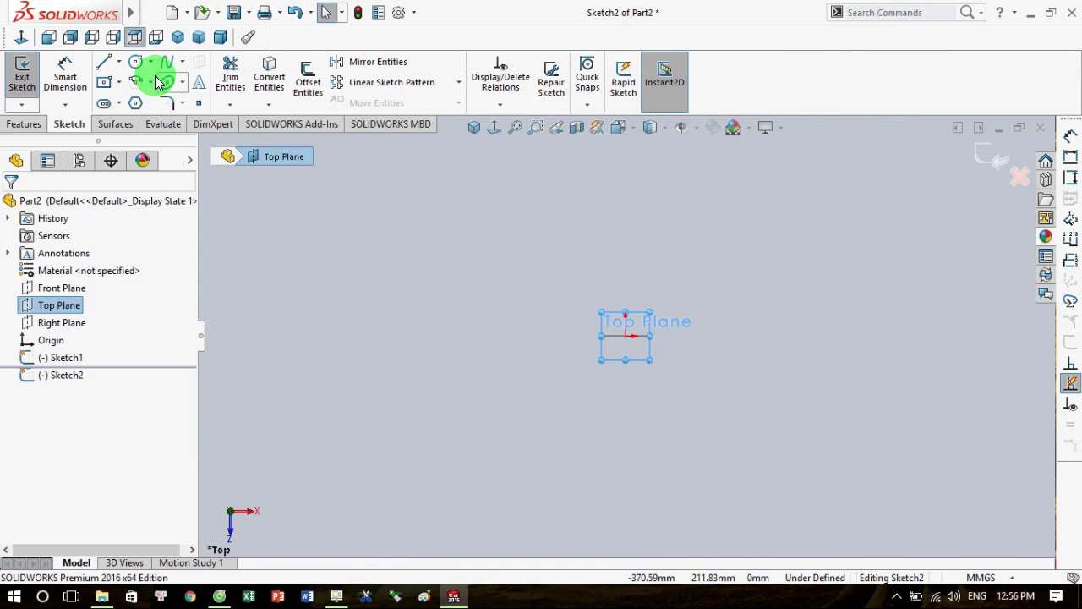
pyautogui.click(104, 62)
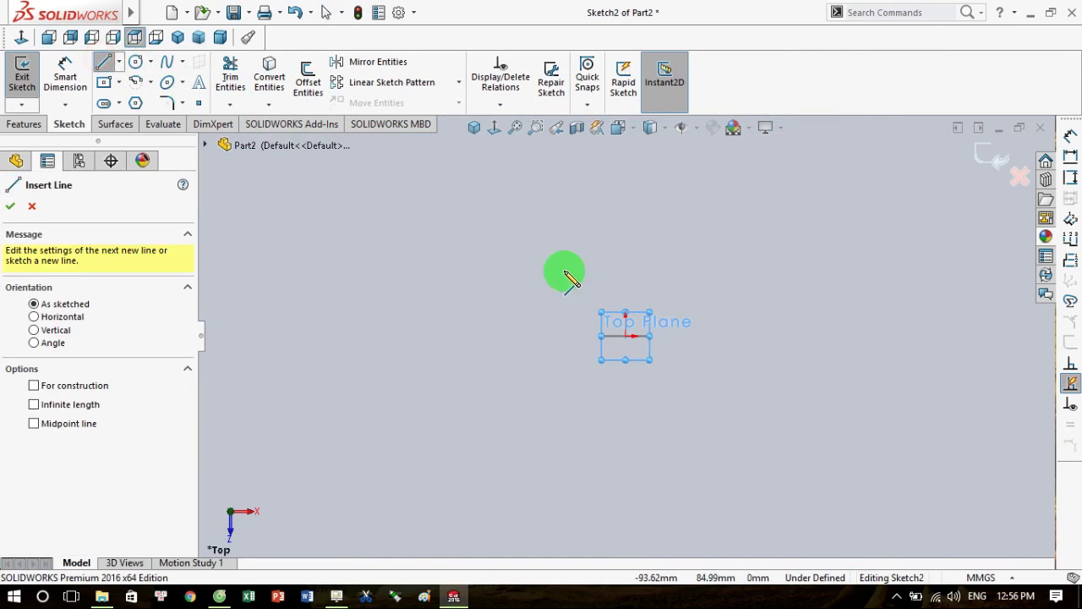
pyautogui.click(627, 342)
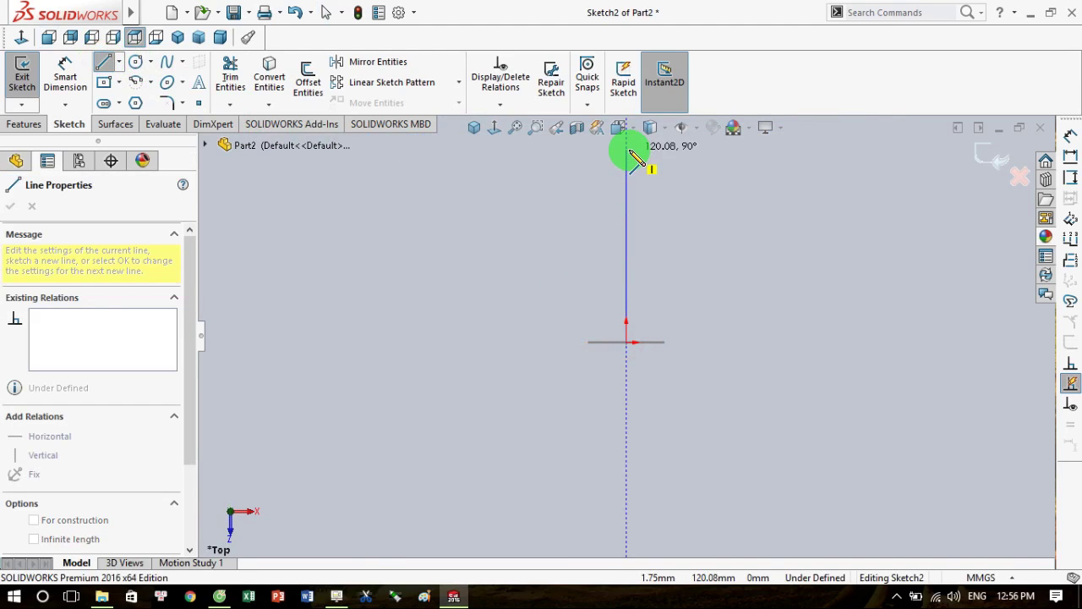
pyautogui.doubleClick(627, 172)
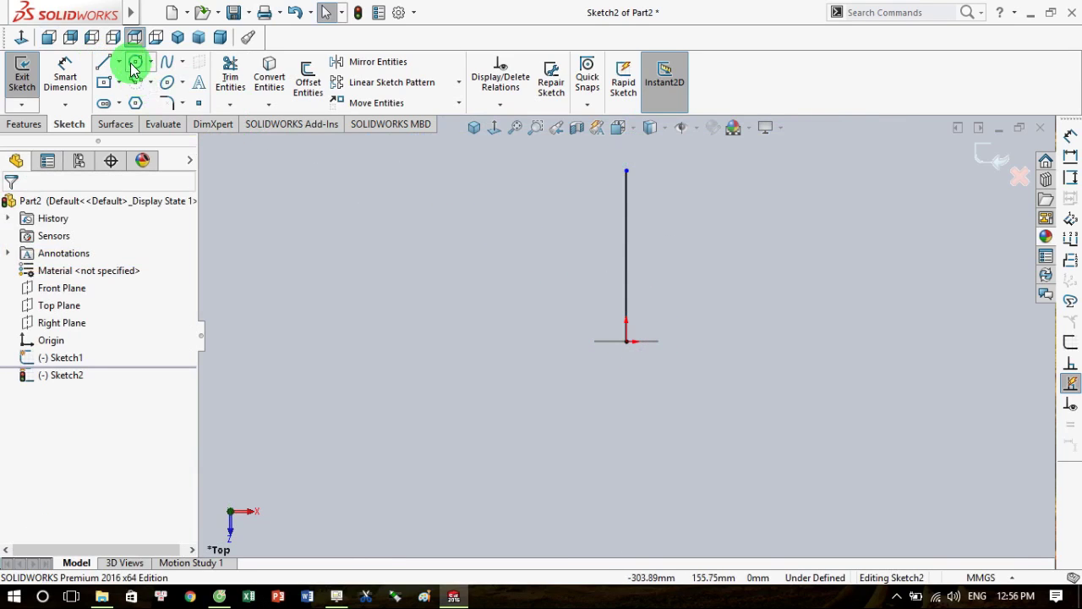
pyautogui.click(981, 154)
pyautogui.click(831, 220)
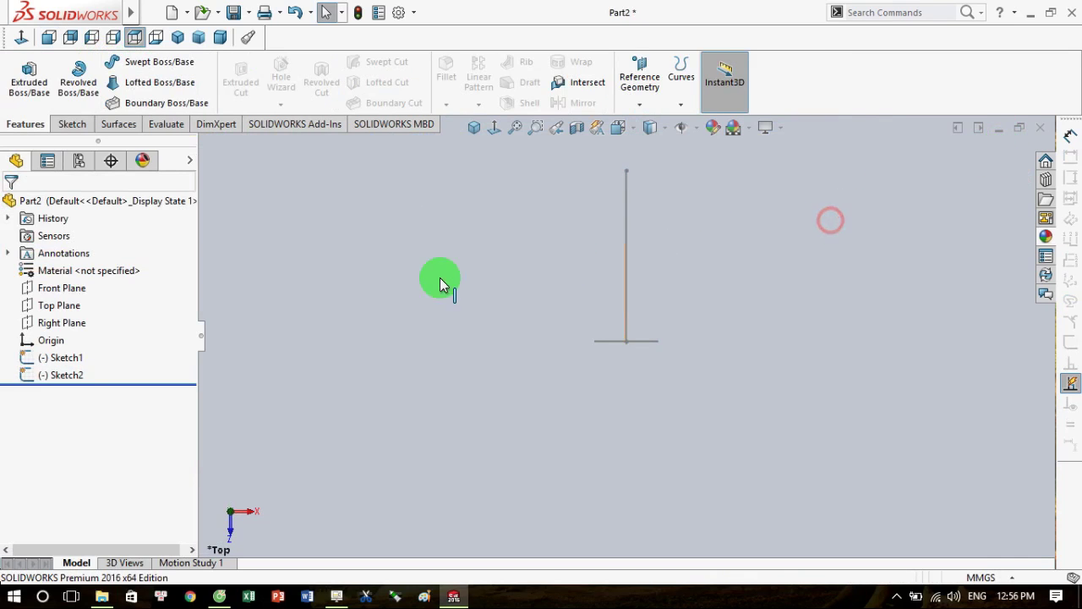
# In bottom view on the Top Plane, draw a three-point spline from the circle's right edge.
pyautogui.click(55, 306)
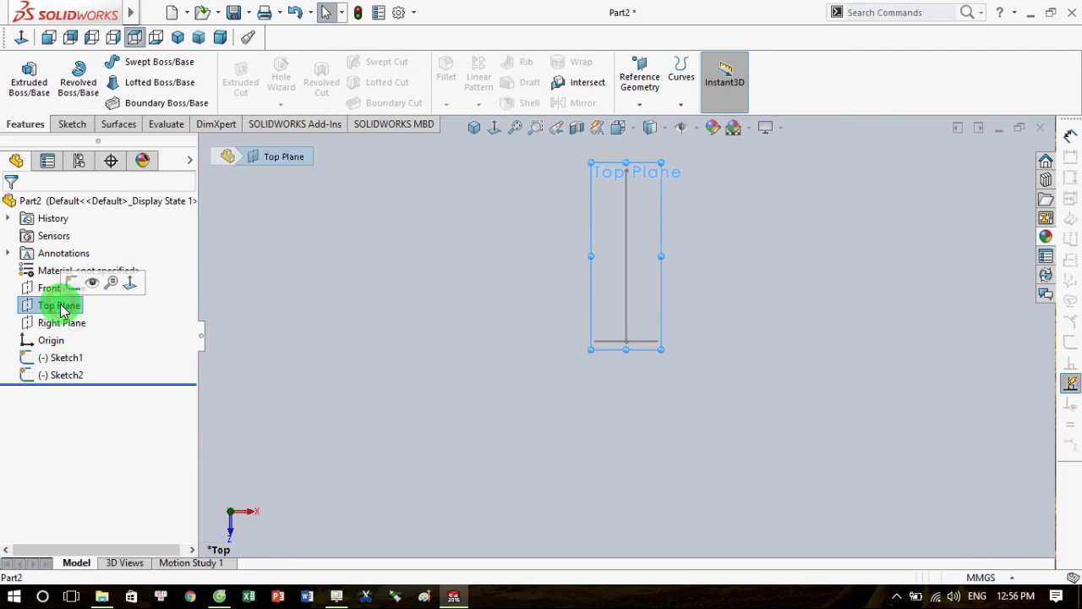
pyautogui.click(74, 283)
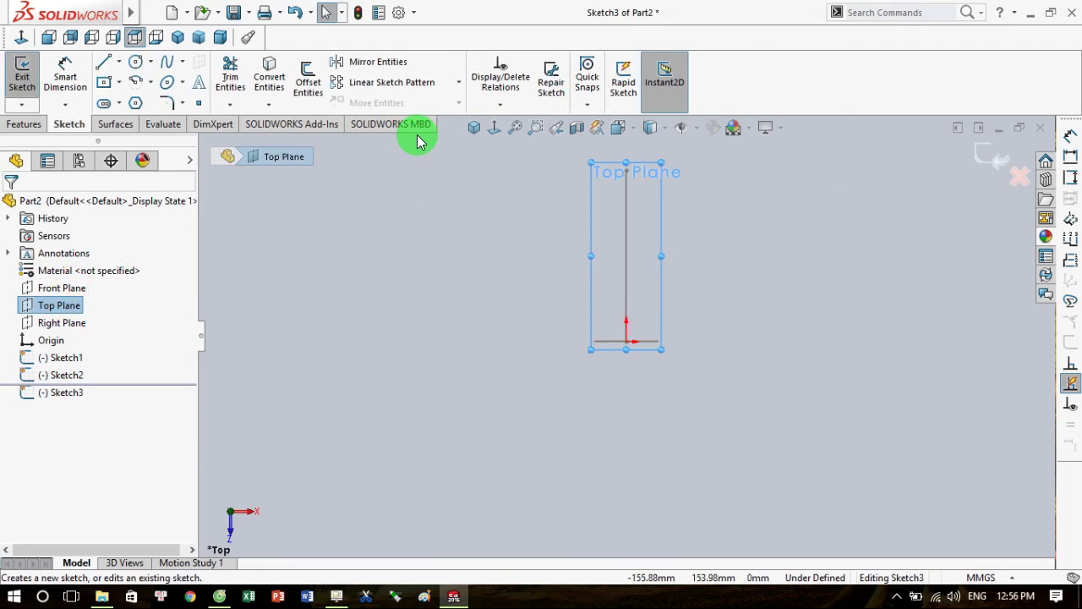
pyautogui.click(476, 131)
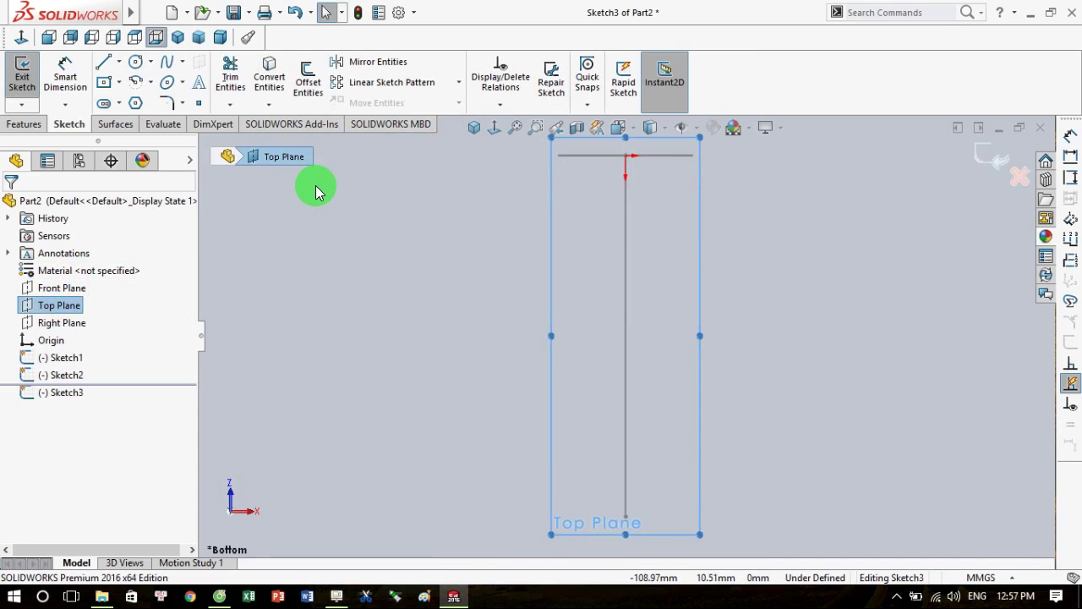
pyautogui.click(167, 62)
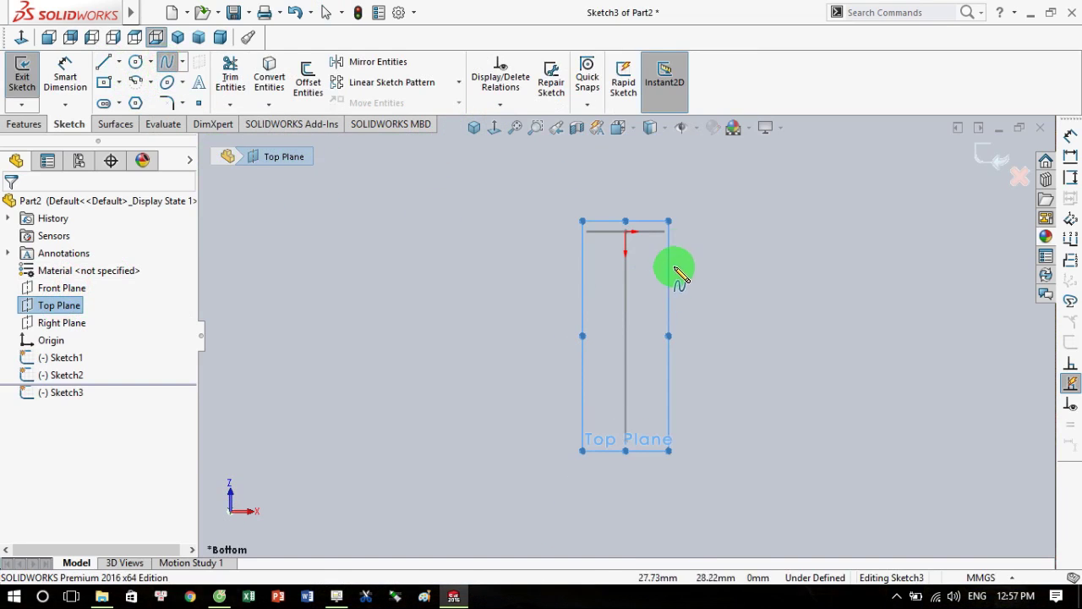
pyautogui.click(667, 233)
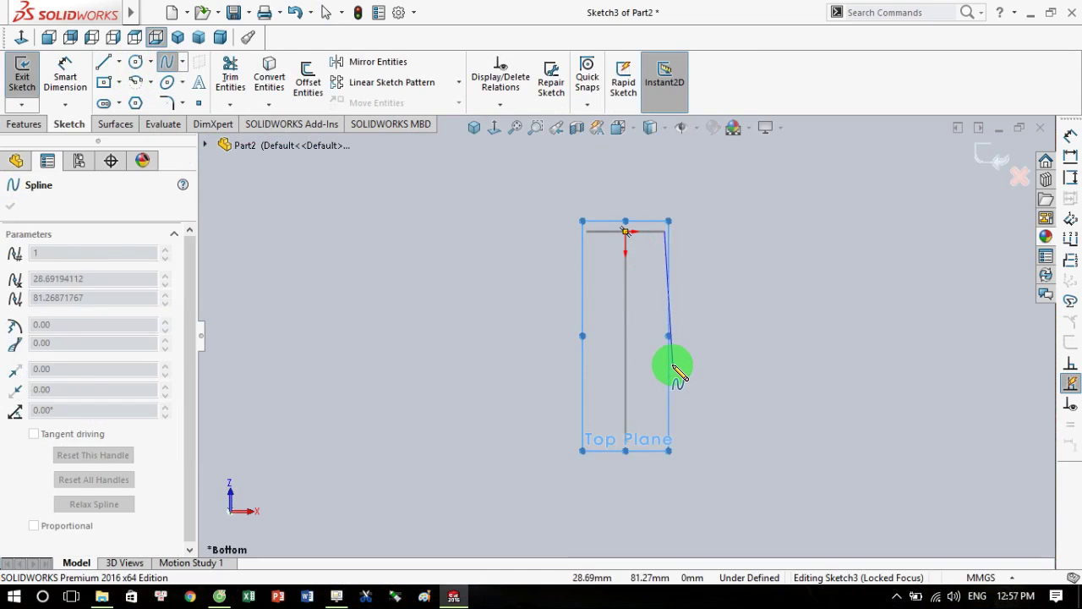
pyautogui.click(648, 306)
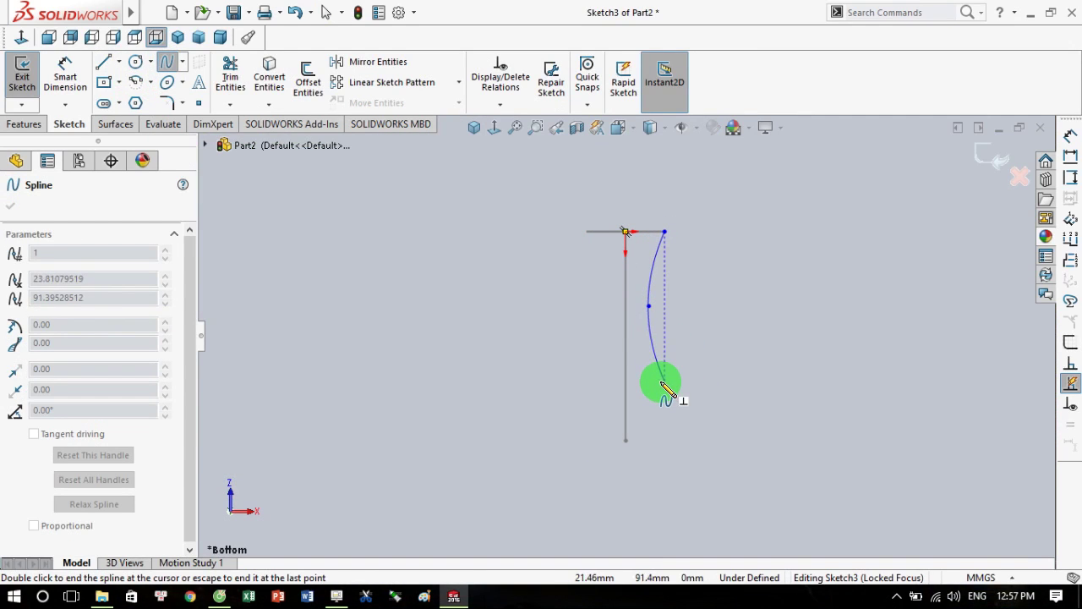
pyautogui.click(664, 382)
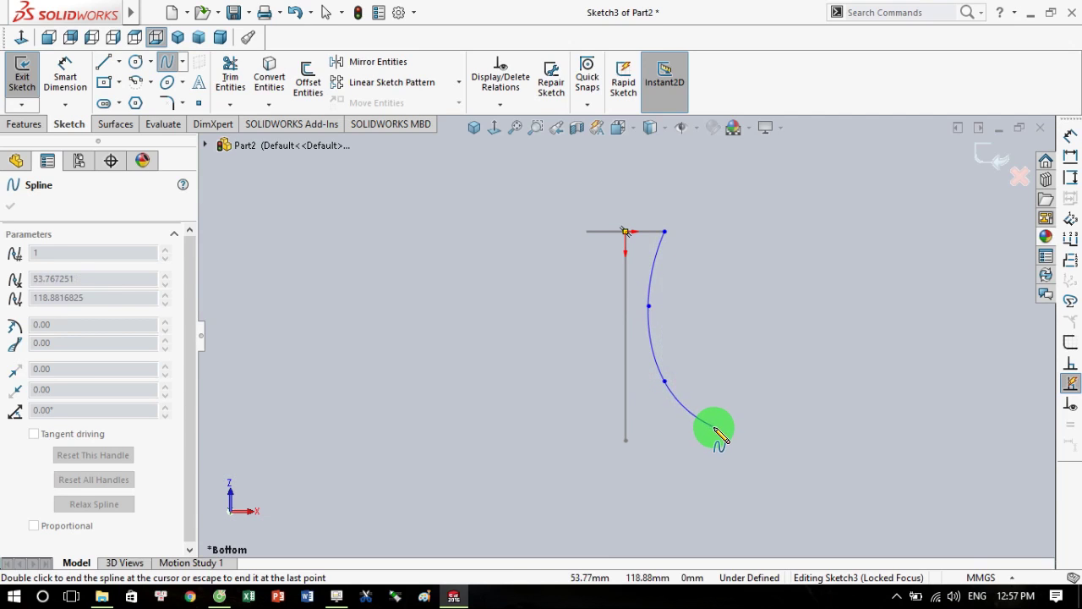
pyautogui.press('Escape')
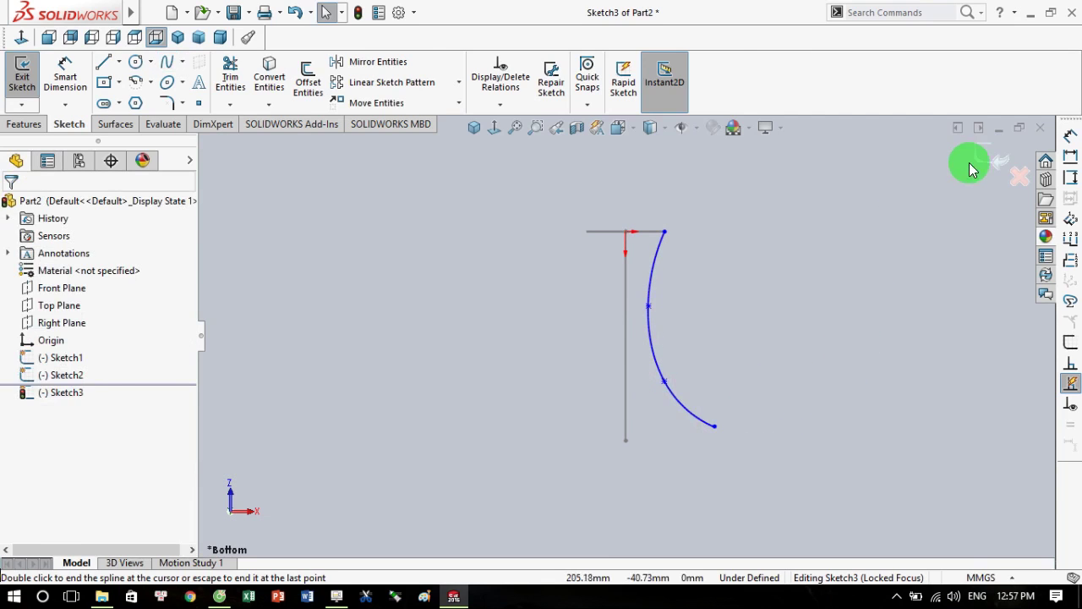
pyautogui.click(984, 154)
pyautogui.moveTo(797, 324)
pyautogui.mouseDown(button='middle')
pyautogui.moveTo(475, 381)
pyautogui.moveTo(756, 386)
pyautogui.moveTo(712, 324)
pyautogui.moveTo(572, 364)
pyautogui.moveTo(692, 440)
pyautogui.moveTo(660, 457)
pyautogui.moveTo(672, 428)
pyautogui.moveTo(618, 411)
pyautogui.moveTo(623, 435)
pyautogui.moveTo(632, 408)
pyautogui.mouseUp(button='middle')
pyautogui.scroll(-2, 632, 407)
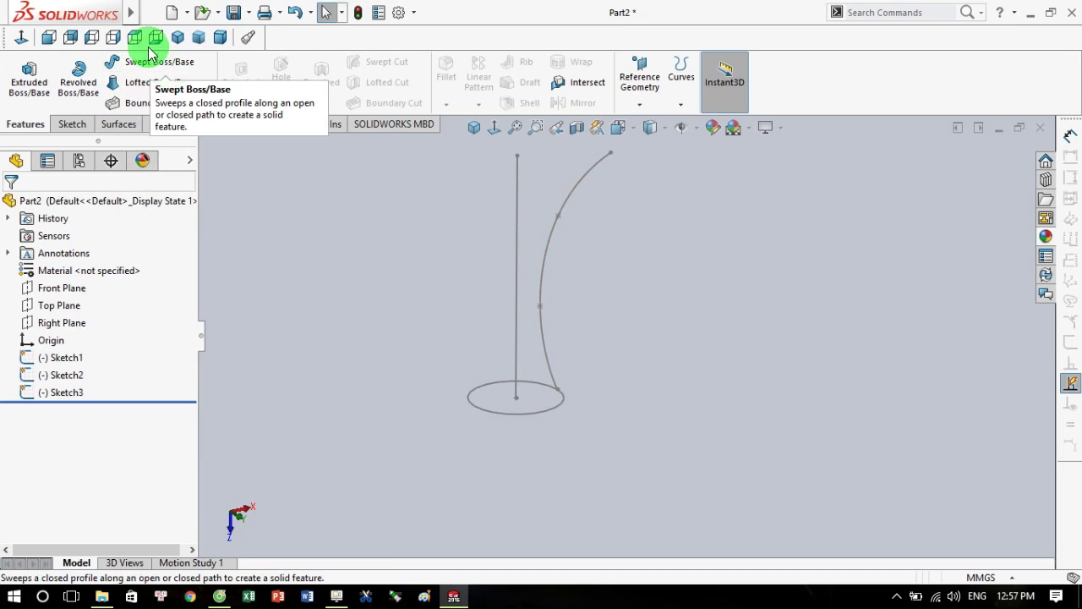
# Start a sweep with the Sketch1 circle as profile and the Sketch2 line as path.
pyautogui.moveTo(64, 14)
pyautogui.click(241, 13)
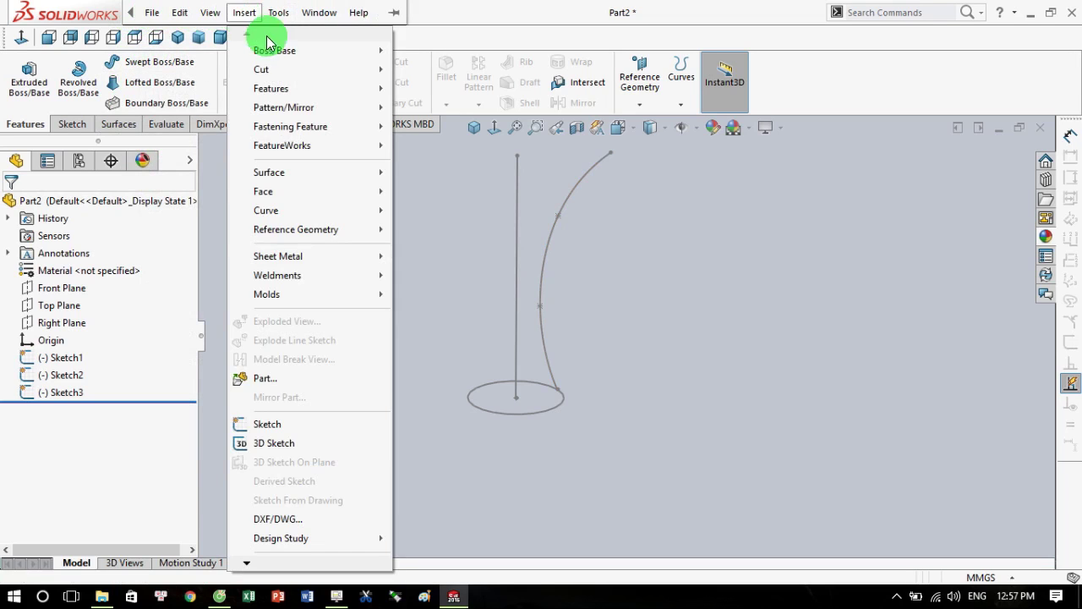
pyautogui.moveTo(275, 50)
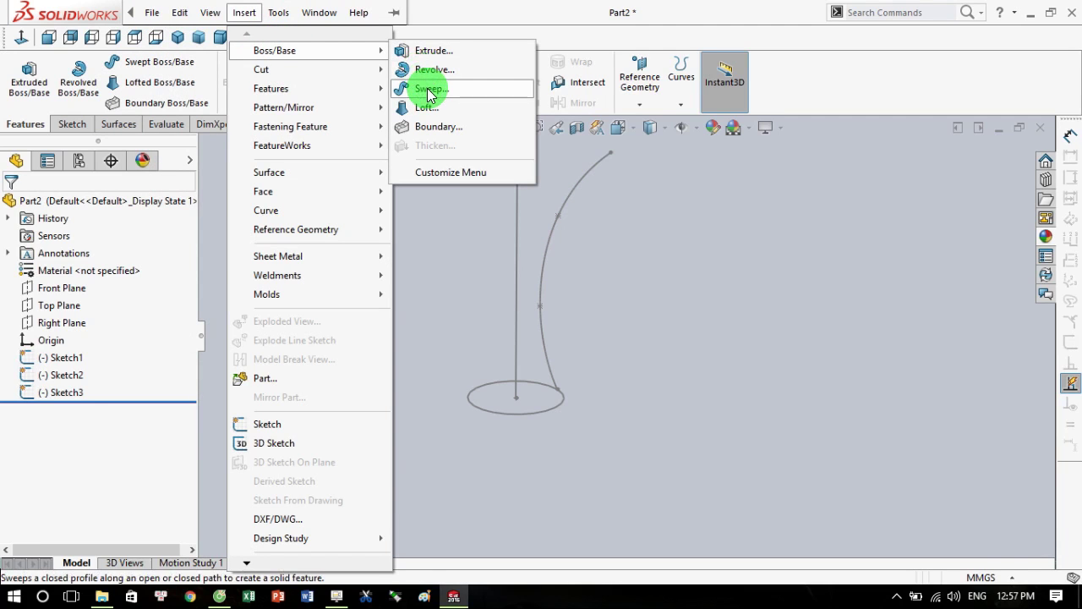
pyautogui.click(449, 213)
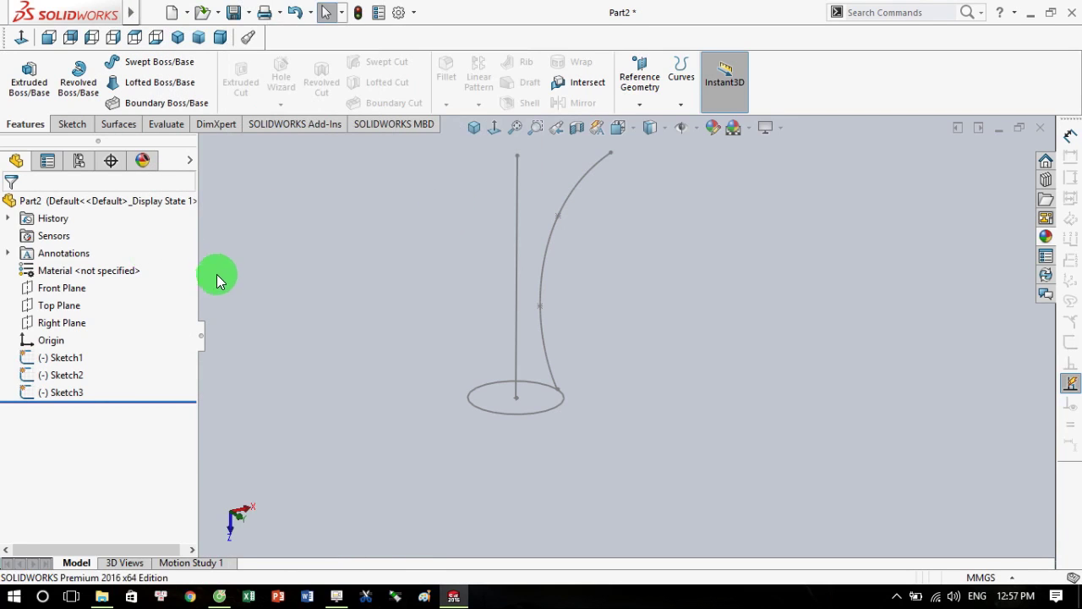
pyautogui.click(144, 62)
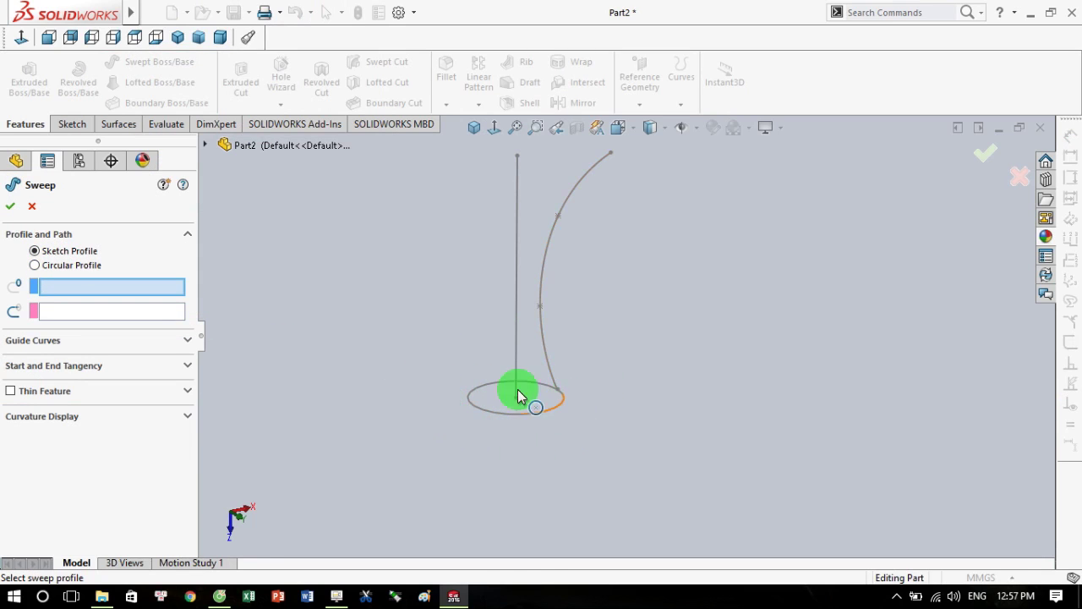
pyautogui.click(35, 267)
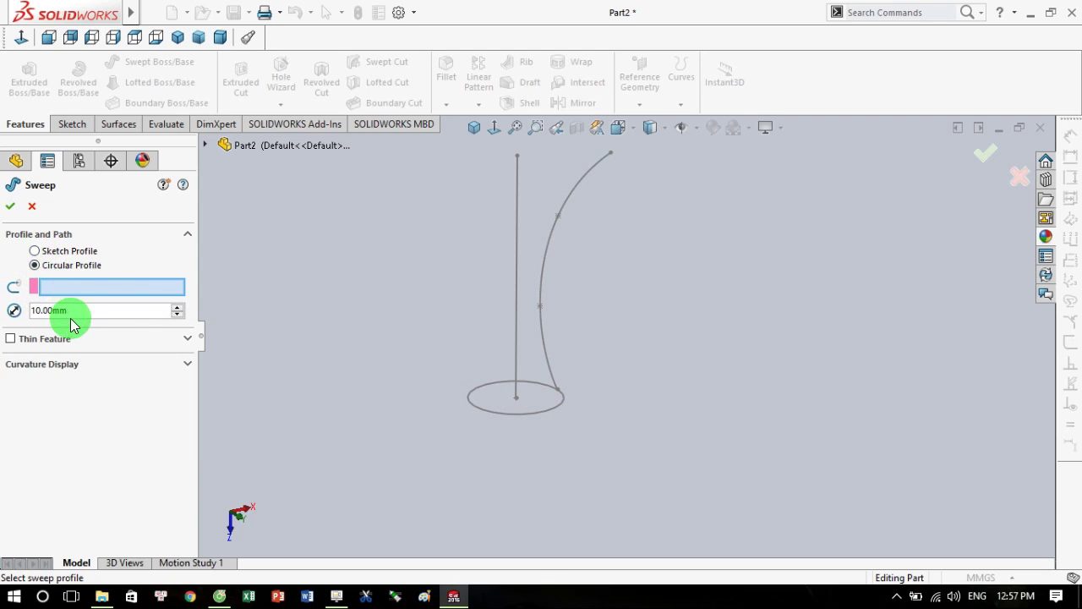
pyautogui.click(35, 250)
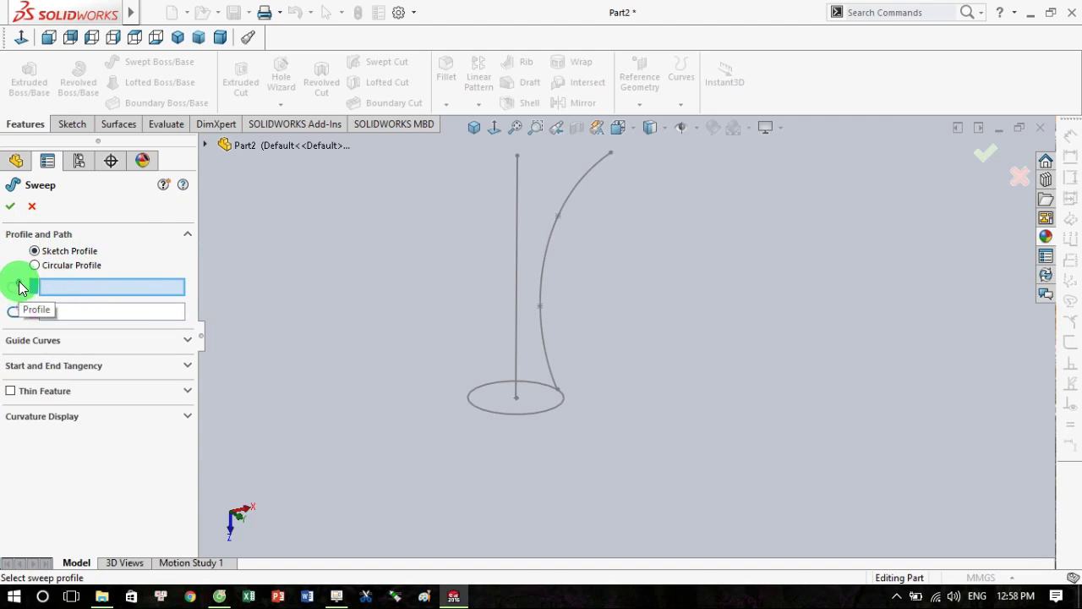
pyautogui.click(525, 416)
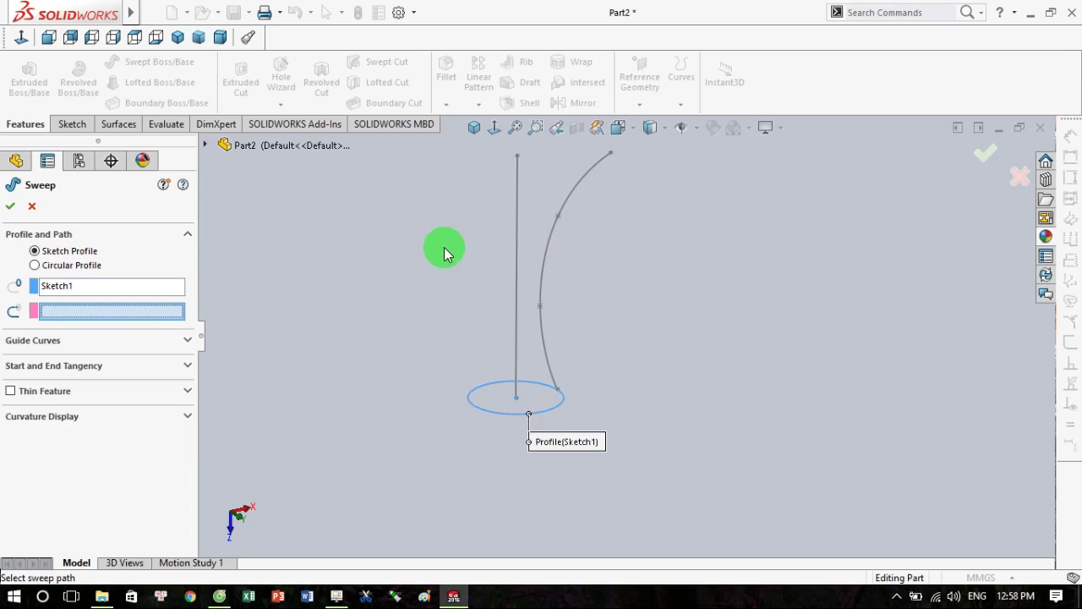
pyautogui.click(515, 241)
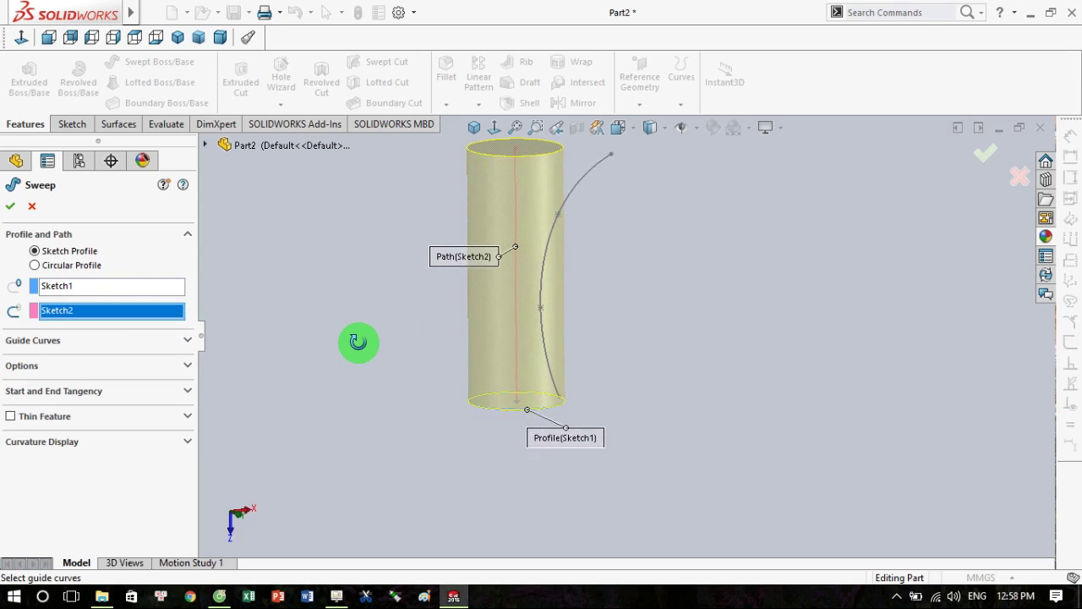
# Preview a circular sweep profile, trying diameters of 30, 40 and 20 mm.
pyautogui.press('z')
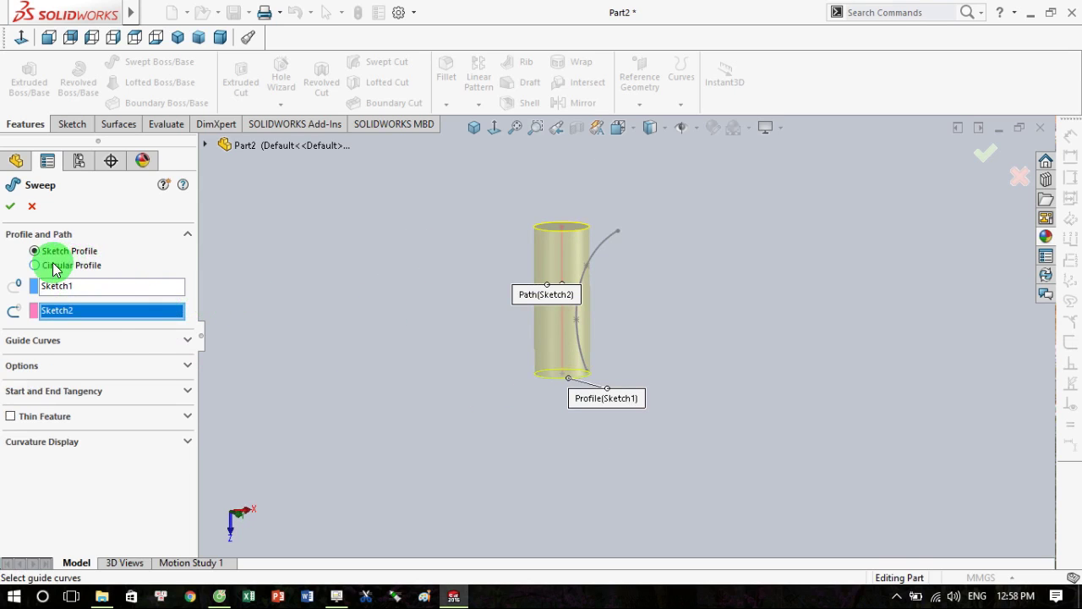
pyautogui.click(35, 265)
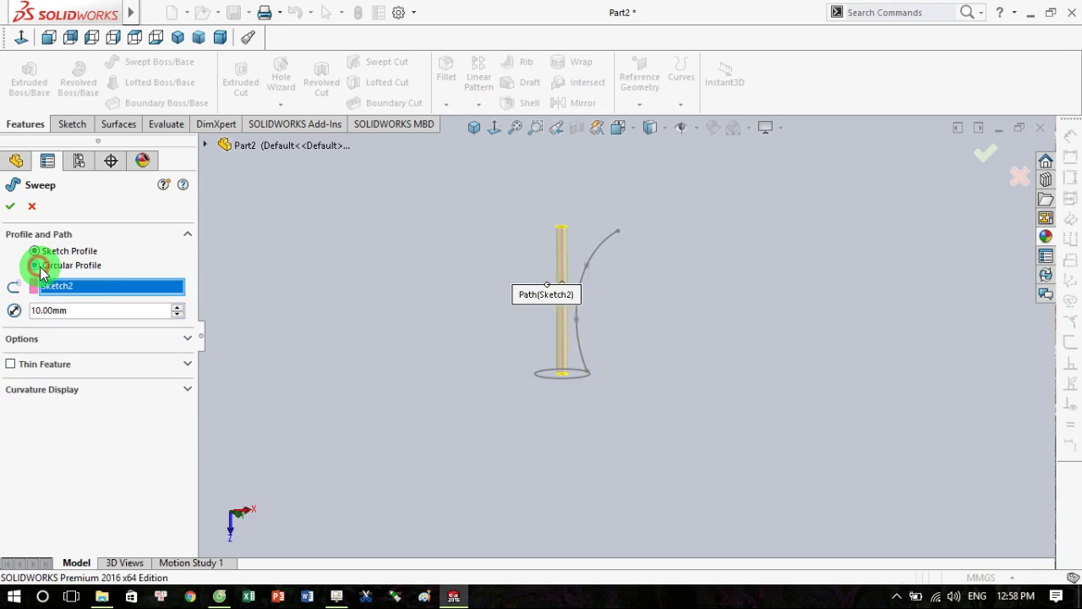
pyautogui.scroll(-2, 609, 321)
pyautogui.scroll(-2, 604, 317)
pyautogui.moveTo(604, 316)
pyautogui.mouseDown(button='middle')
pyautogui.moveTo(603, 400)
pyautogui.moveTo(587, 410)
pyautogui.moveTo(651, 319)
pyautogui.moveTo(639, 266)
pyautogui.moveTo(643, 279)
pyautogui.mouseUp(button='middle')
pyautogui.click(31, 310)
pyautogui.click(159, 310)
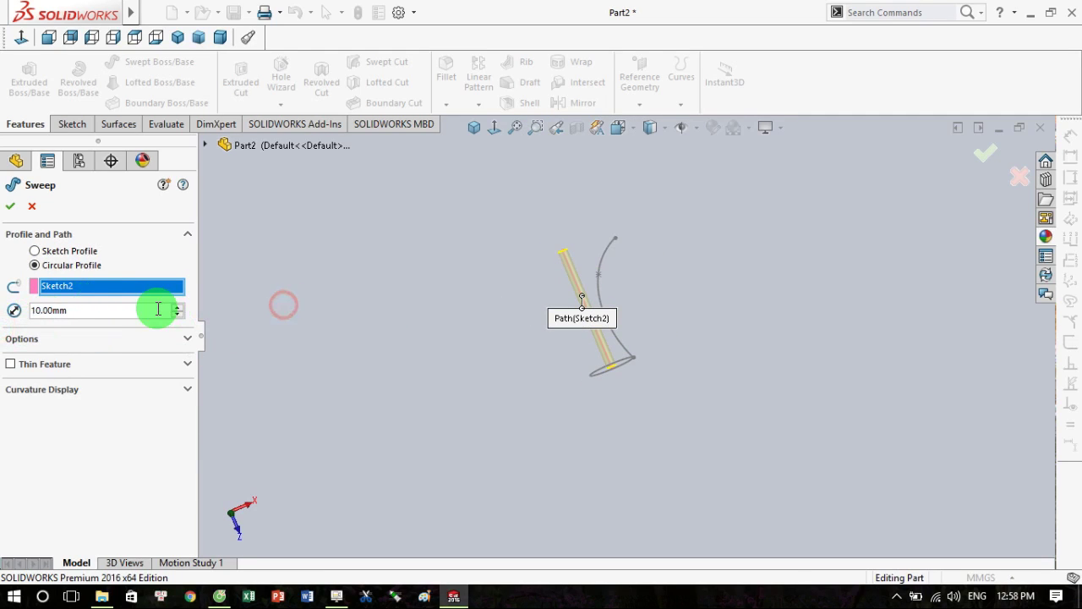
pyautogui.click(178, 308)
pyautogui.click(178, 307)
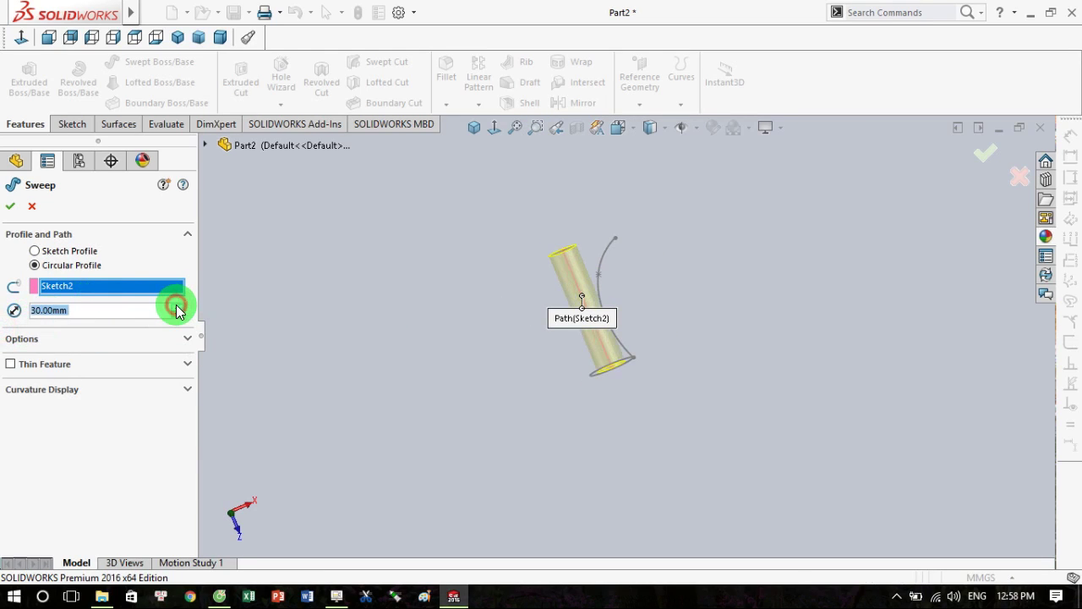
pyautogui.scroll(-3, 541, 300)
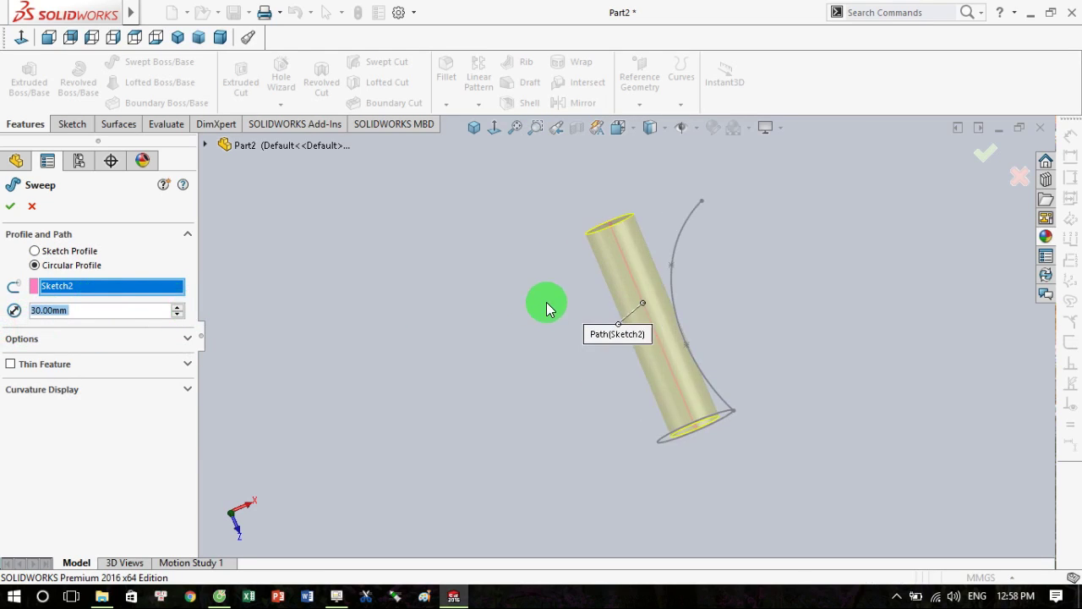
pyautogui.click(175, 309)
pyautogui.click(178, 315)
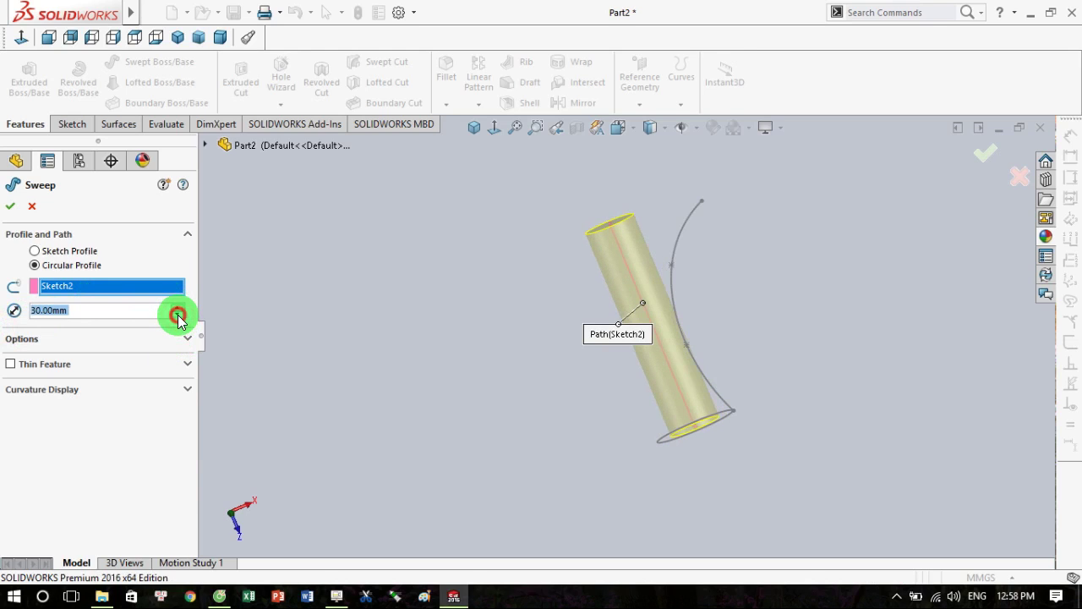
pyautogui.click(177, 314)
# Switch back to a sketched profile and reselect the sketched circle as the profile.
pyautogui.moveTo(695, 307); pyautogui.dragTo(715, 300, button='middle')
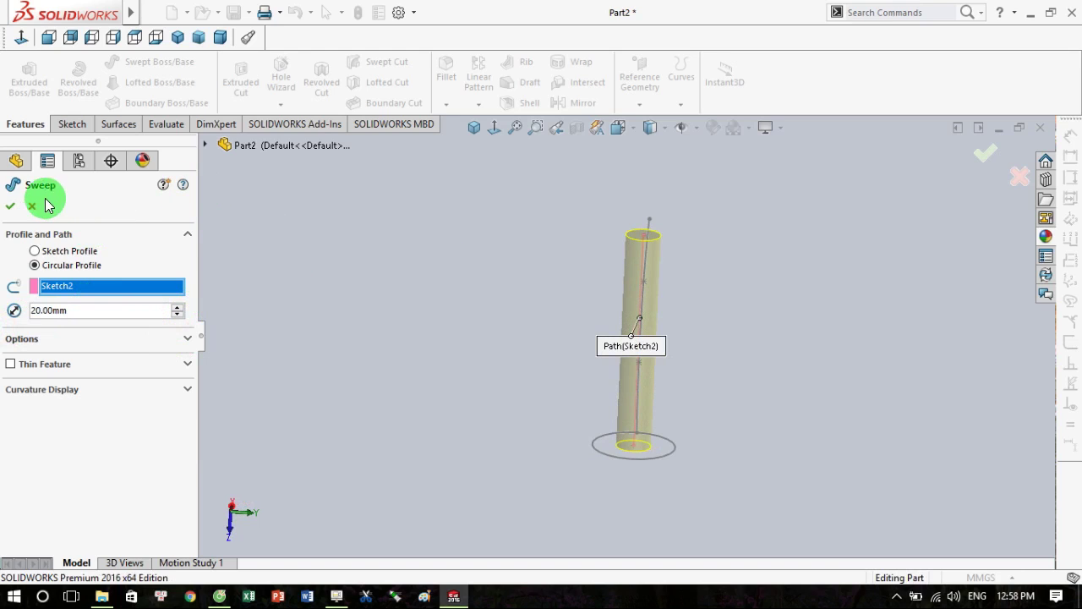
pyautogui.click(35, 250)
pyautogui.moveTo(814, 396)
pyautogui.mouseDown(button='middle')
pyautogui.moveTo(781, 369)
pyautogui.moveTo(682, 355)
pyautogui.mouseUp(button='middle')
pyautogui.moveTo(389, 415)
pyautogui.mouseDown(button='middle')
pyautogui.moveTo(536, 478)
pyautogui.moveTo(732, 389)
pyautogui.moveTo(667, 363)
pyautogui.moveTo(759, 333)
pyautogui.mouseUp(button='middle')
pyautogui.click(550, 463)
# Accept the sweep to create the solid cylinder and view it upright.
pyautogui.click(985, 154)
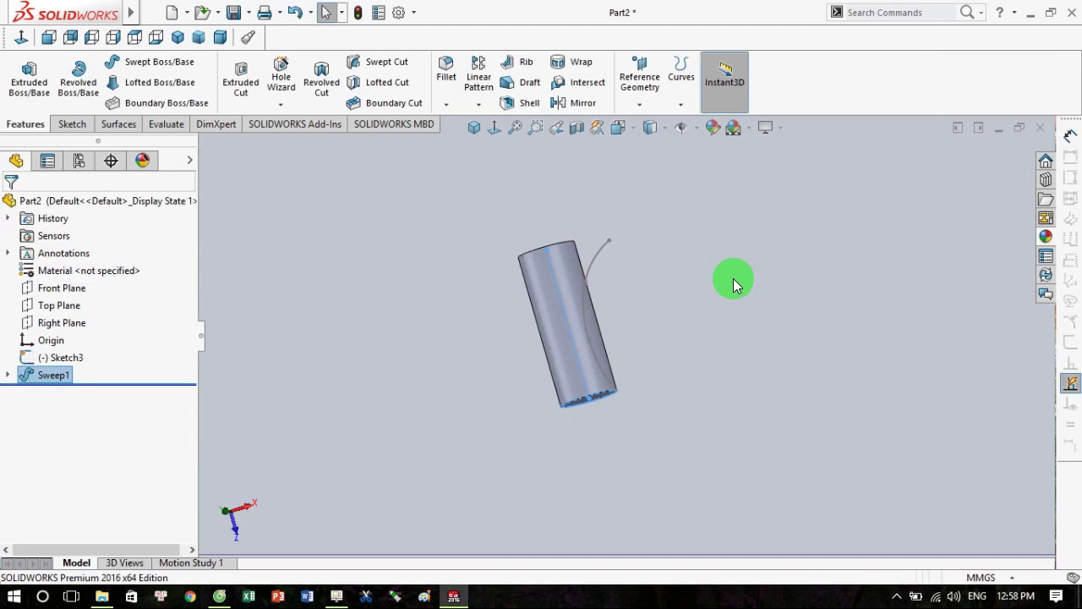
pyautogui.moveTo(729, 273)
pyautogui.mouseDown(button='middle')
pyautogui.moveTo(778, 401)
pyautogui.moveTo(693, 258)
pyautogui.moveTo(561, 215)
pyautogui.moveTo(705, 350)
pyautogui.moveTo(633, 471)
pyautogui.moveTo(628, 364)
pyautogui.moveTo(644, 277)
pyautogui.mouseUp(button='middle')
pyautogui.scroll(3, 639, 334)
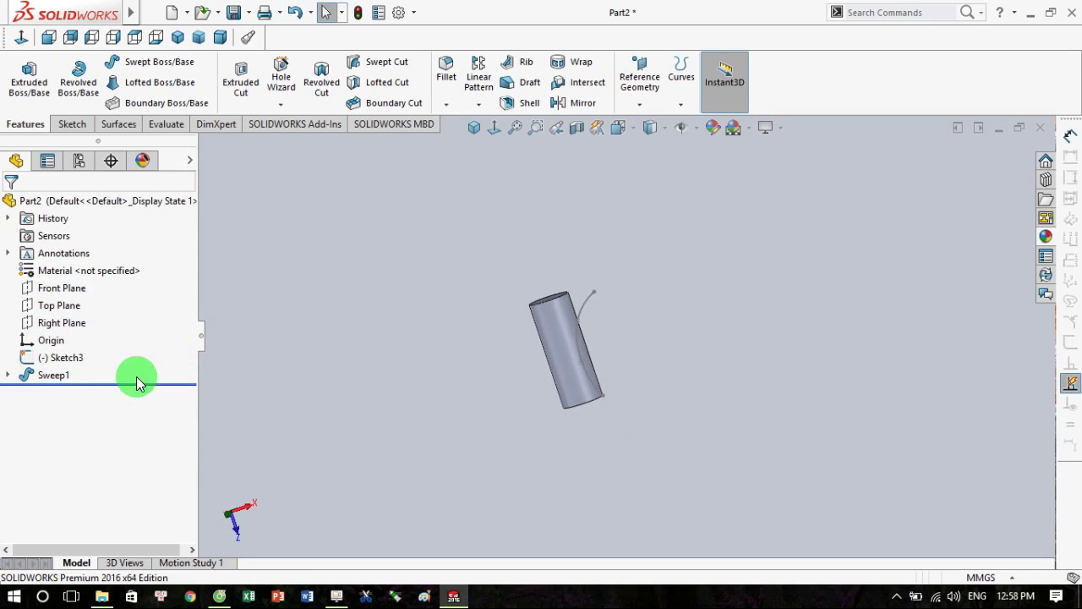
# Edit Sweep1 and add the Sketch3 spline as a guide curve.
pyautogui.click(33, 375)
pyautogui.click(29, 345)
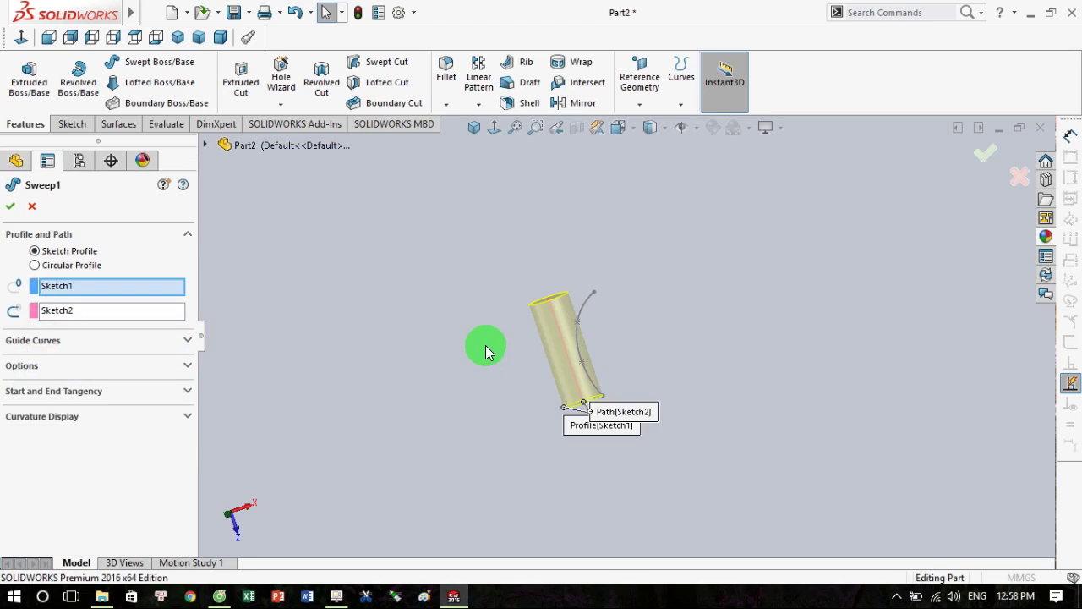
pyautogui.moveTo(486, 351)
pyautogui.mouseDown(button='middle')
pyautogui.moveTo(687, 321)
pyautogui.moveTo(679, 362)
pyautogui.mouseUp(button='middle')
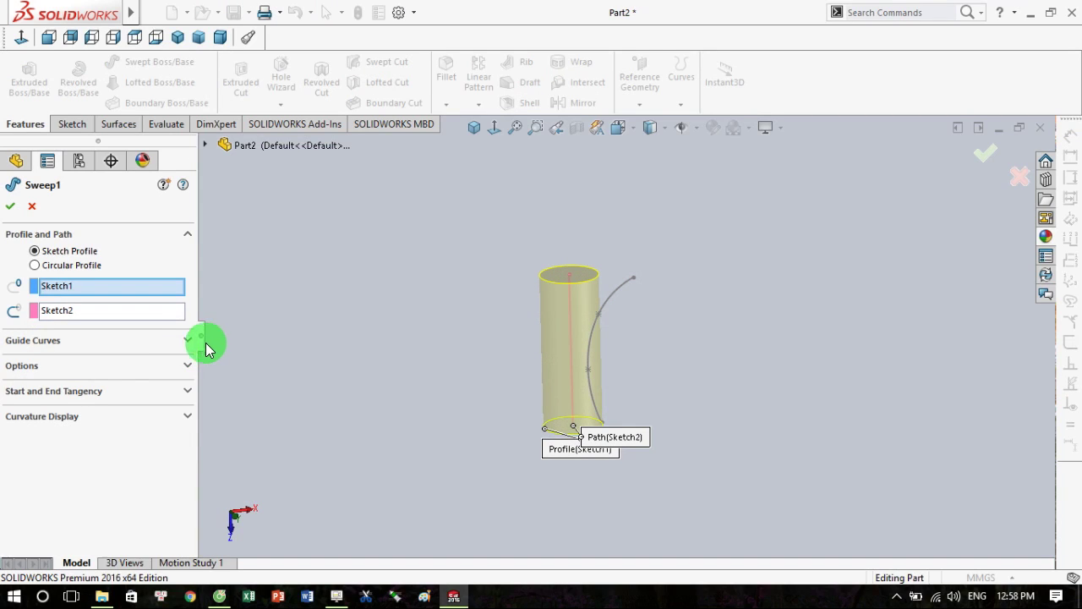
pyautogui.click(187, 342)
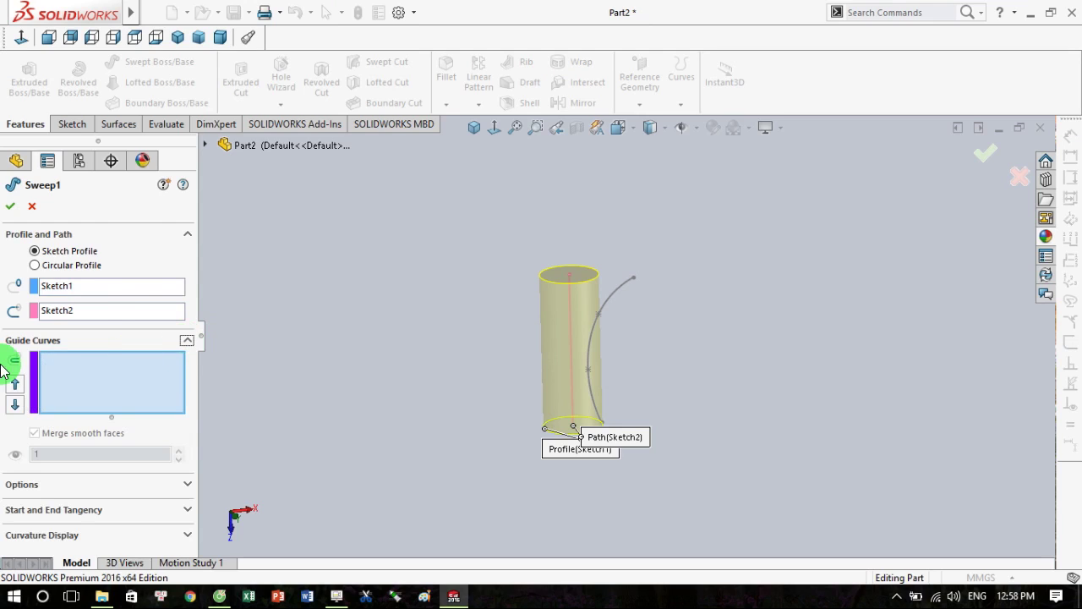
pyautogui.click(114, 366)
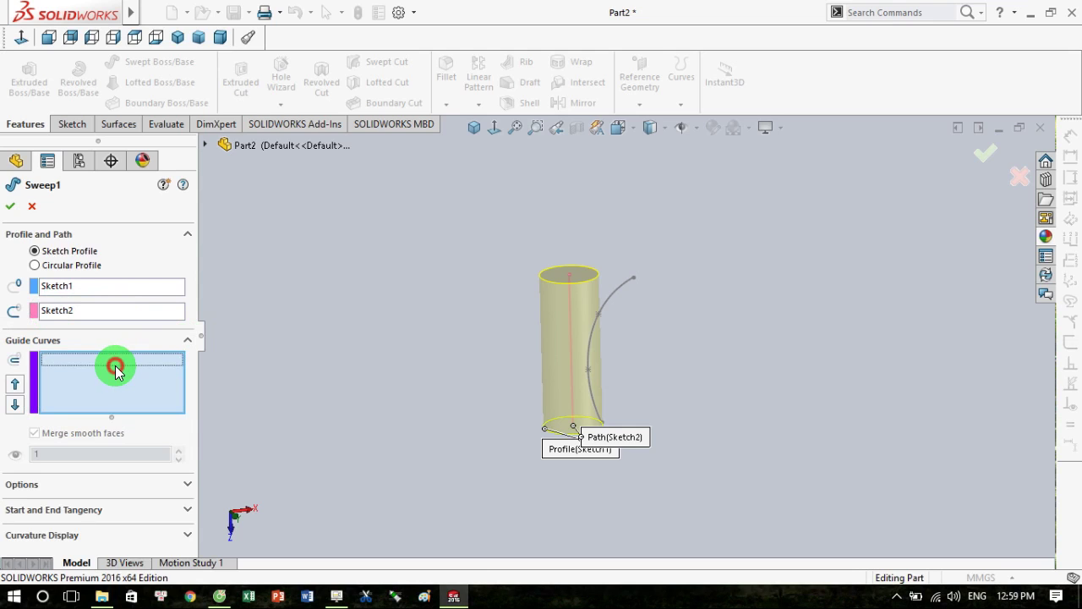
pyautogui.click(618, 289)
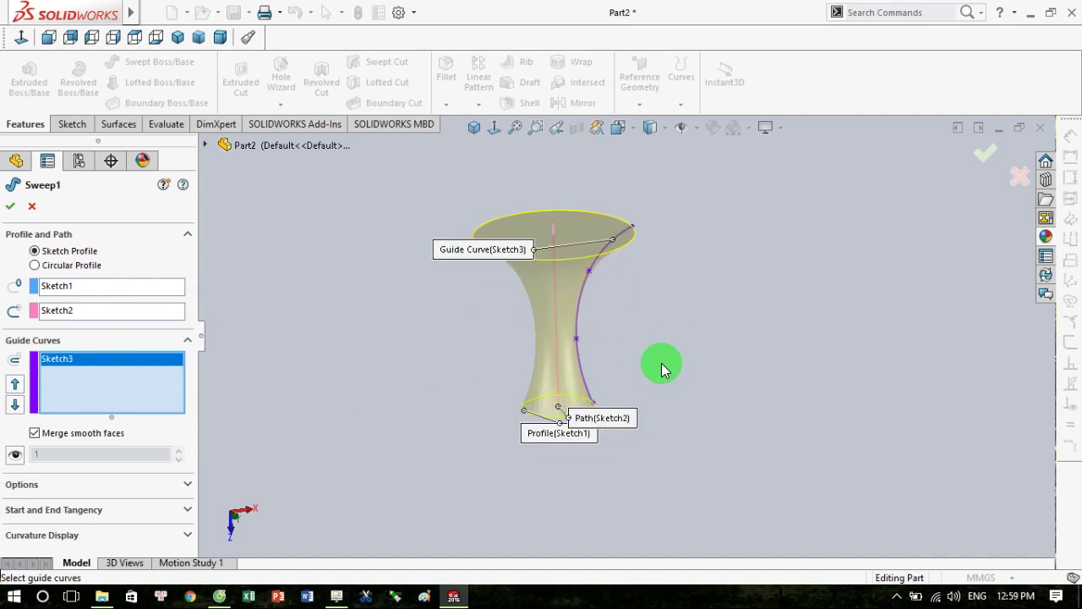
pyautogui.scroll(-2, 662, 369)
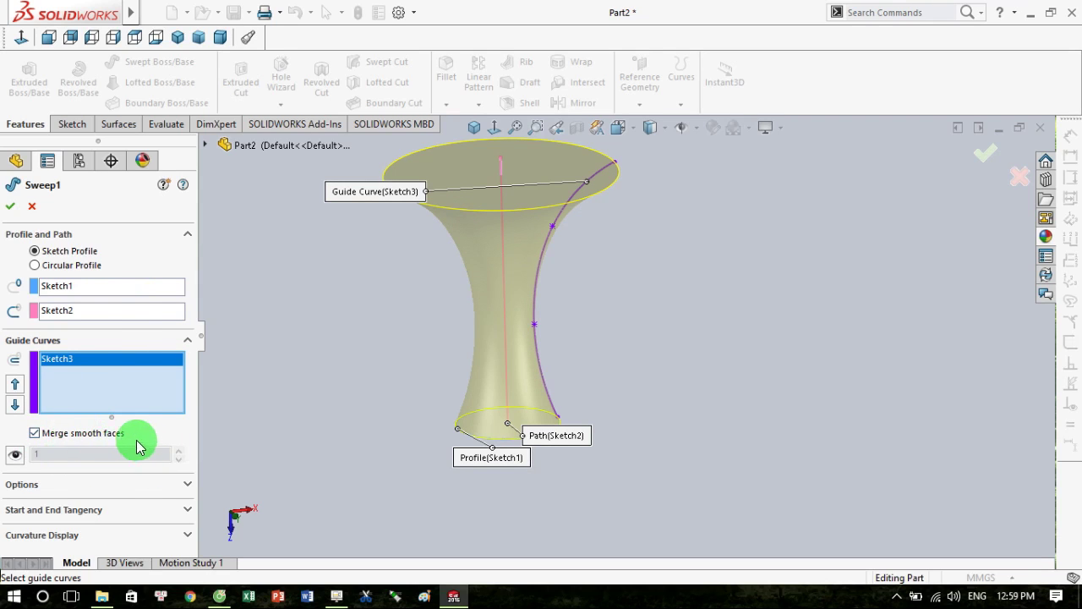
# Show intermediate sections and step the section preview up to the top rim.
pyautogui.click(14, 457)
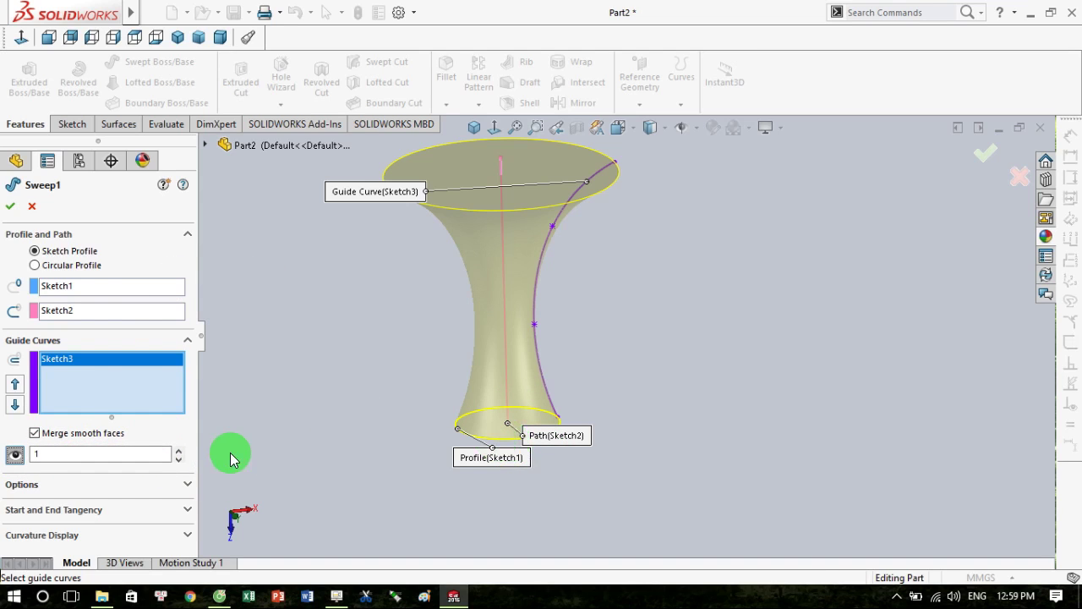
pyautogui.click(180, 453)
pyautogui.click(179, 452)
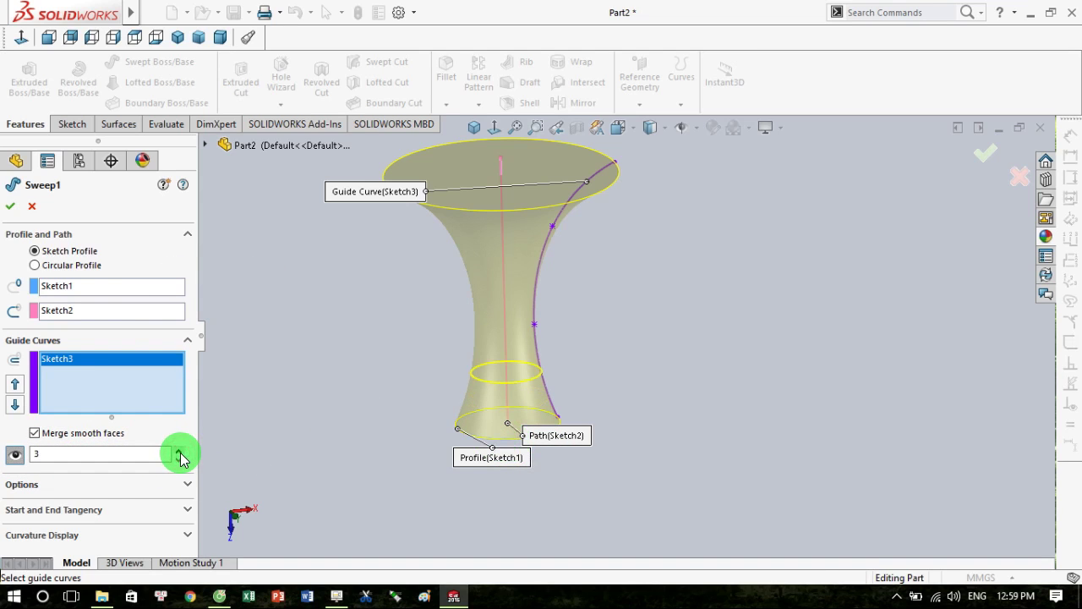
pyautogui.click(180, 452)
pyautogui.click(179, 453)
pyautogui.click(179, 453)
pyautogui.click(179, 452)
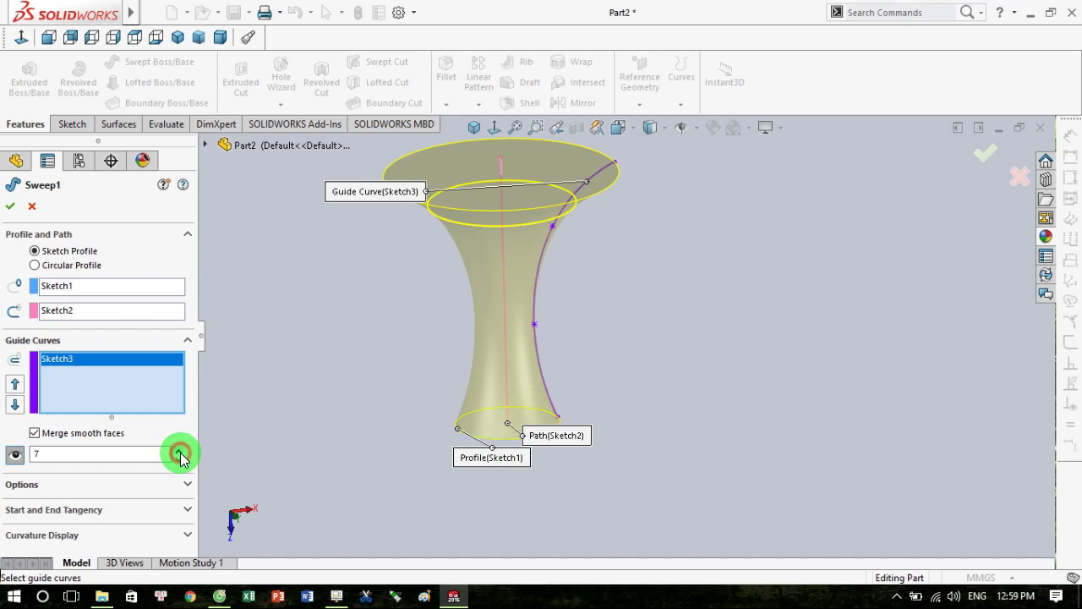
pyautogui.click(179, 452)
# Step the section preview back to the bottom, hide it, and accept the flared sweep.
pyautogui.click(179, 460)
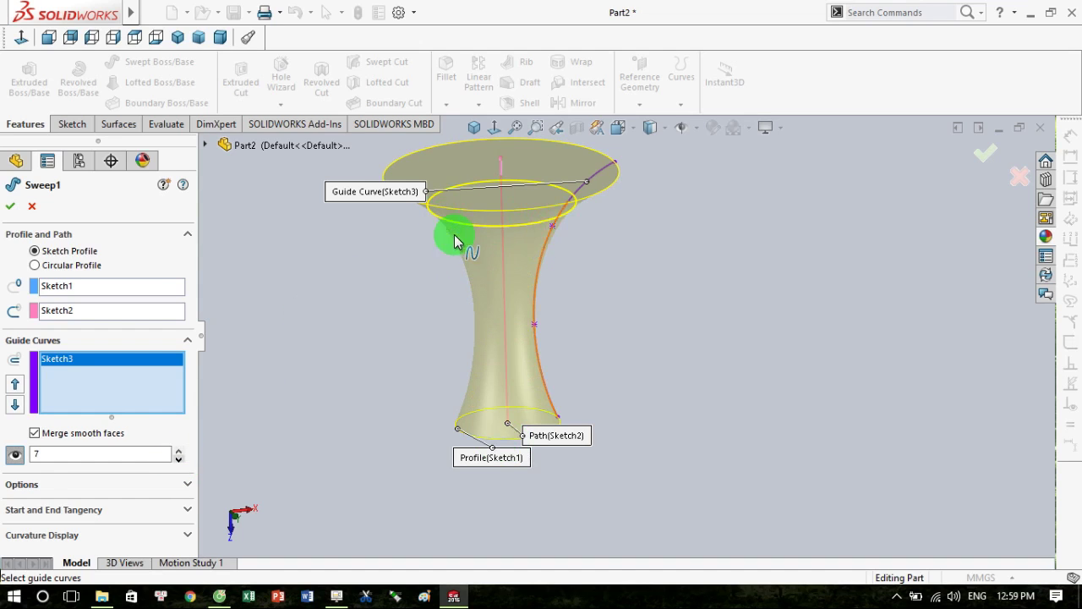
pyautogui.click(180, 461)
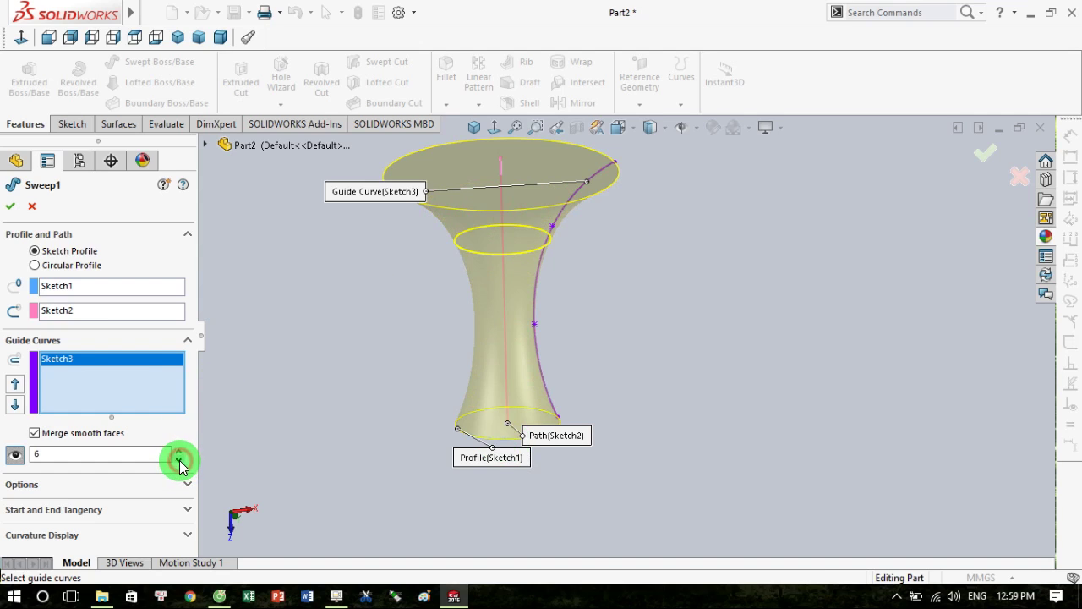
pyautogui.click(180, 462)
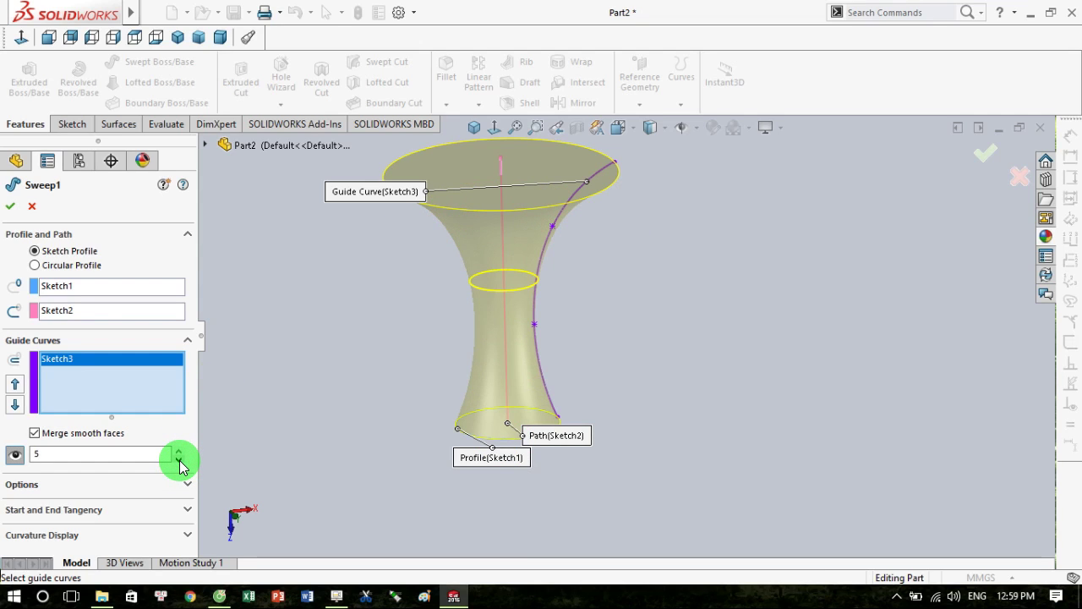
pyautogui.click(180, 462)
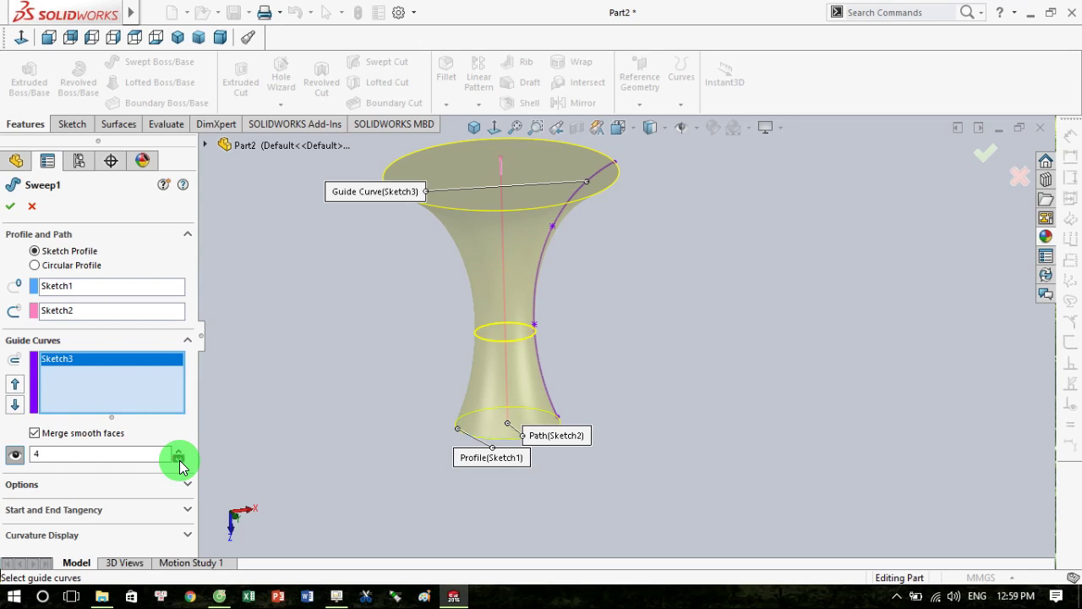
pyautogui.click(180, 461)
pyautogui.click(180, 462)
pyautogui.click(180, 462)
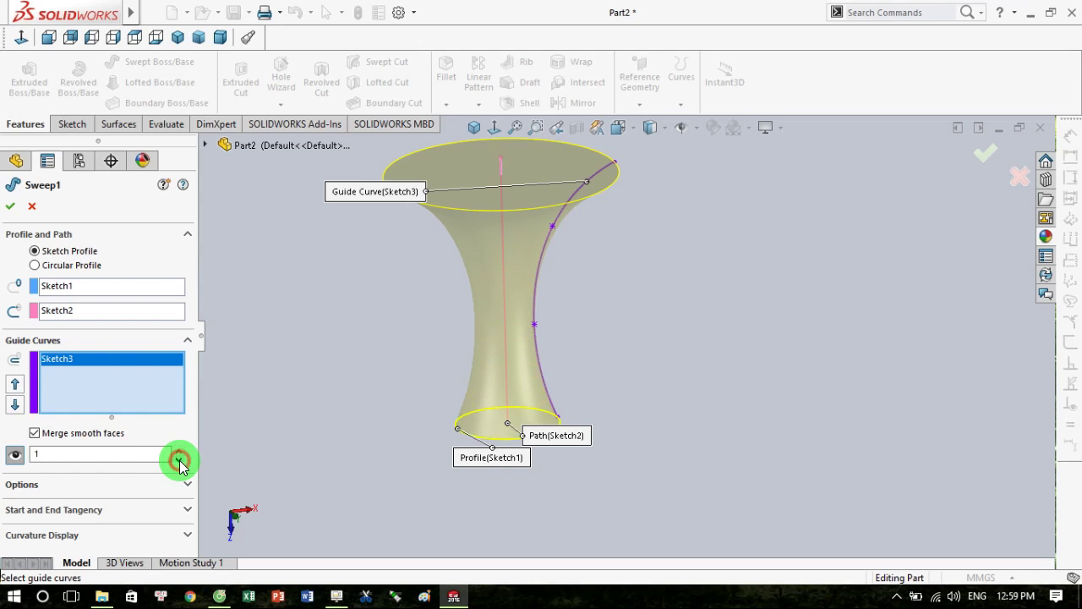
pyautogui.click(15, 454)
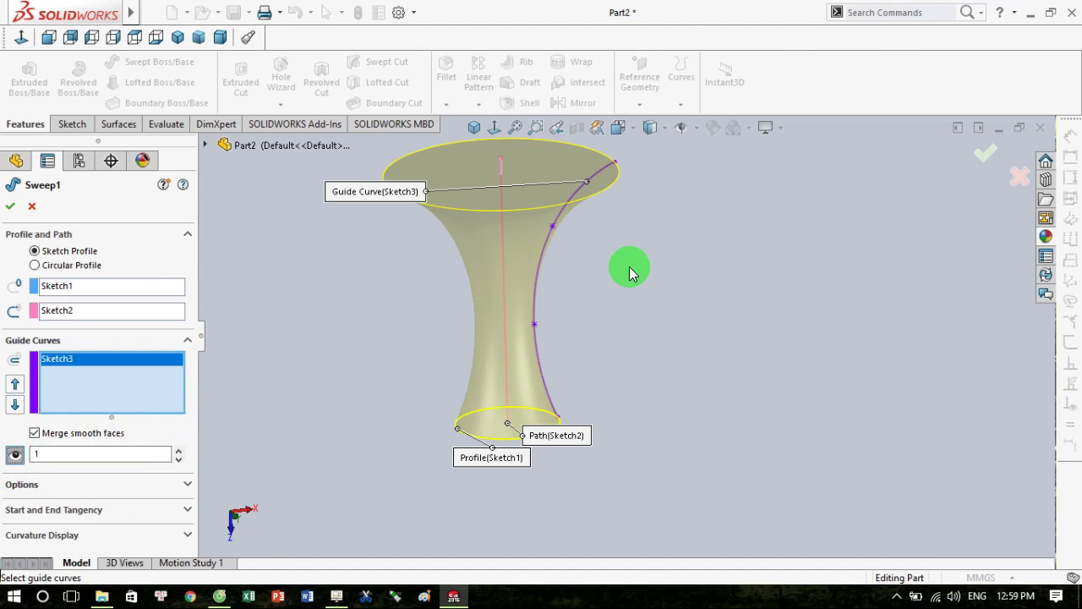
pyautogui.click(988, 151)
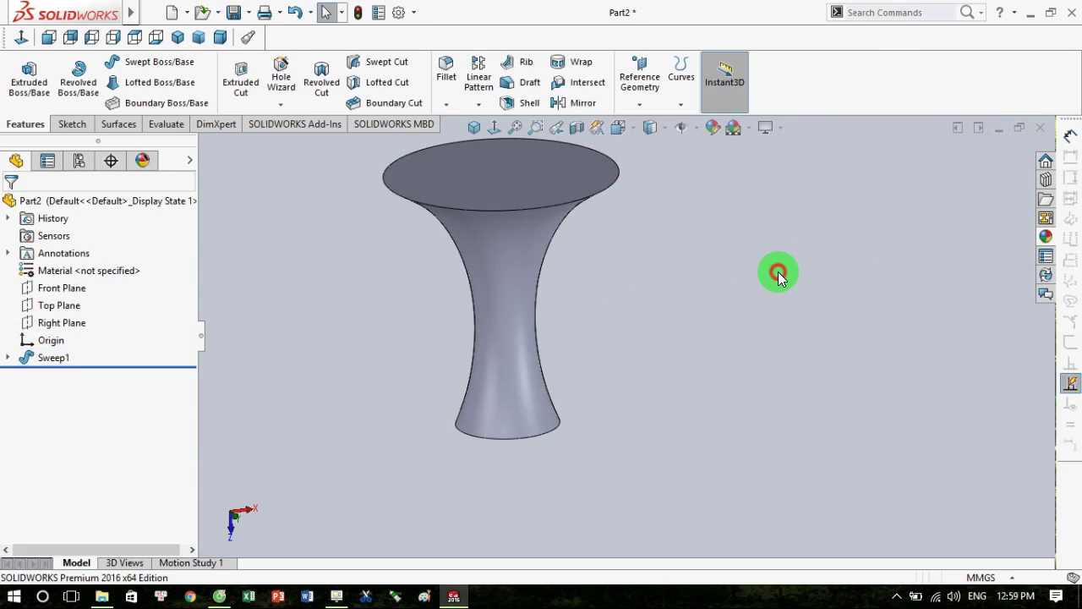
# Reopen Sweep1 to show its Sketch1 profile, Sketch2 path and Sketch3 guide curve.
pyautogui.moveTo(778, 271)
pyautogui.mouseDown(button='middle')
pyautogui.moveTo(770, 391)
pyautogui.moveTo(701, 229)
pyautogui.moveTo(694, 249)
pyautogui.moveTo(507, 273)
pyautogui.moveTo(756, 324)
pyautogui.moveTo(751, 435)
pyautogui.moveTo(353, 357)
pyautogui.mouseUp(button='middle')
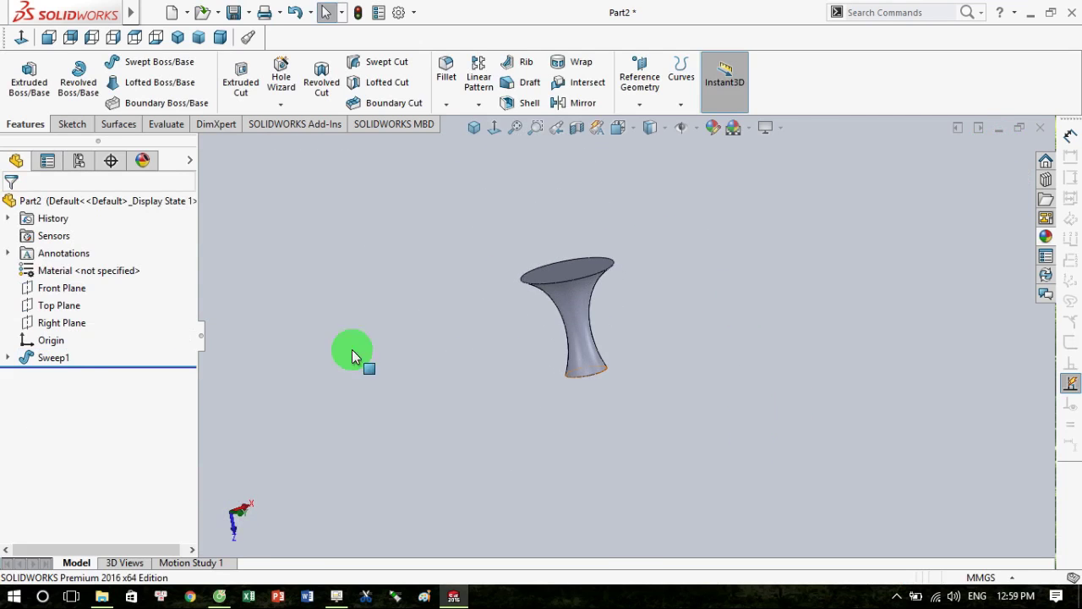
pyautogui.click(47, 359)
pyautogui.click(53, 312)
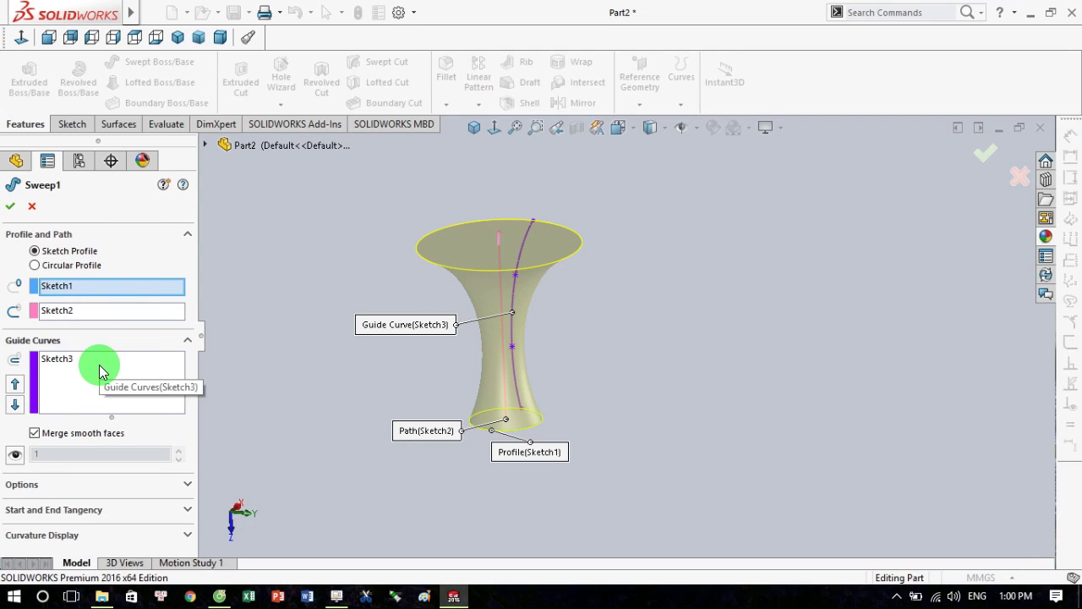
# Remove Sketch3 from the guide curves, keeping Follow Path orientation.
pyautogui.click(187, 484)
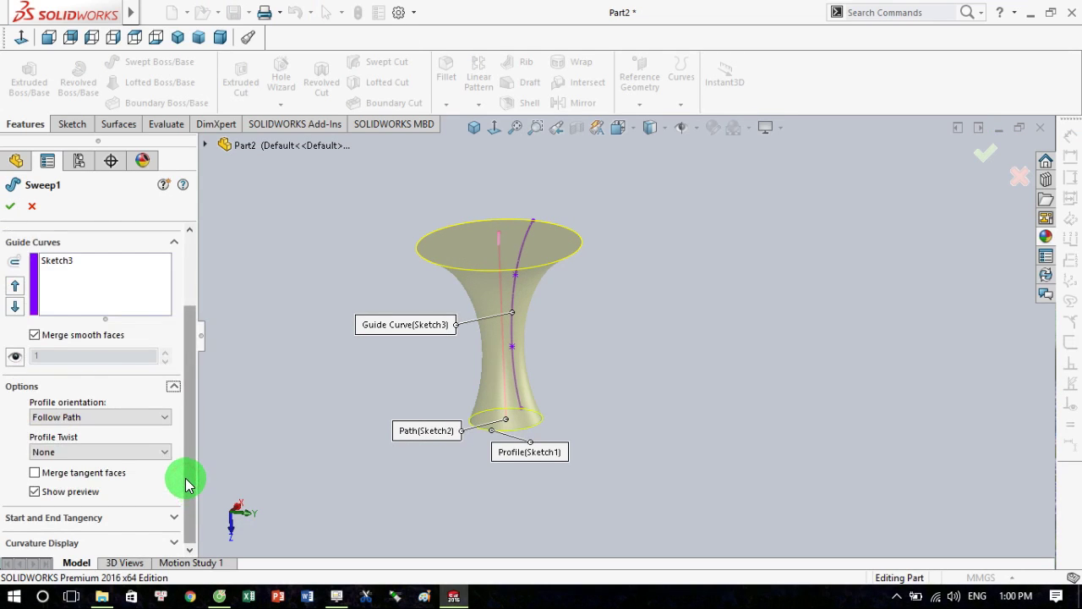
pyautogui.rightClick(76, 264)
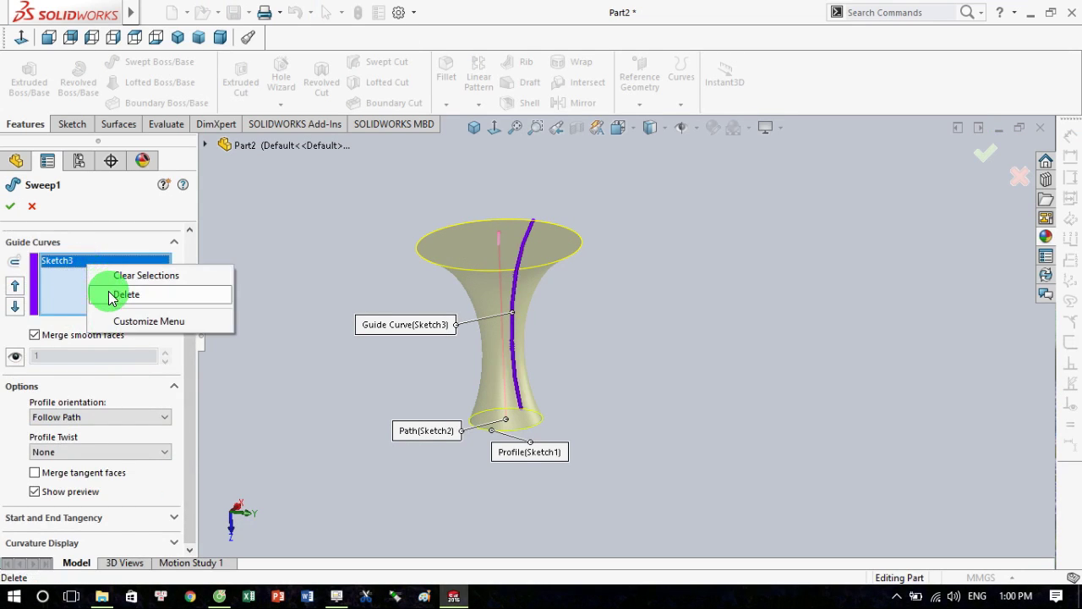
pyautogui.click(110, 292)
pyautogui.press('z')
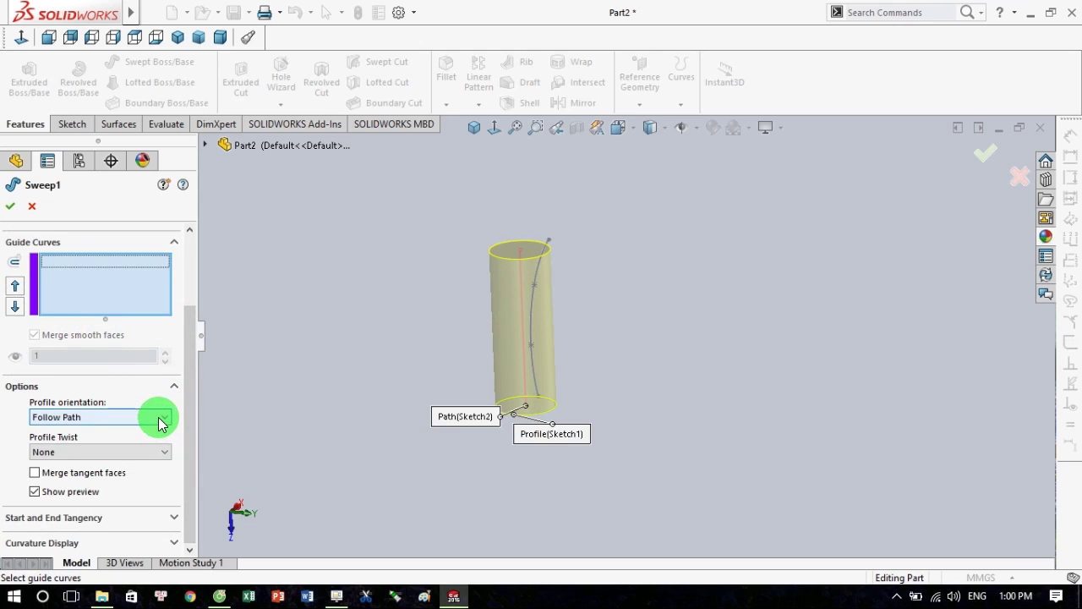
pyautogui.click(108, 415)
pyautogui.click(107, 416)
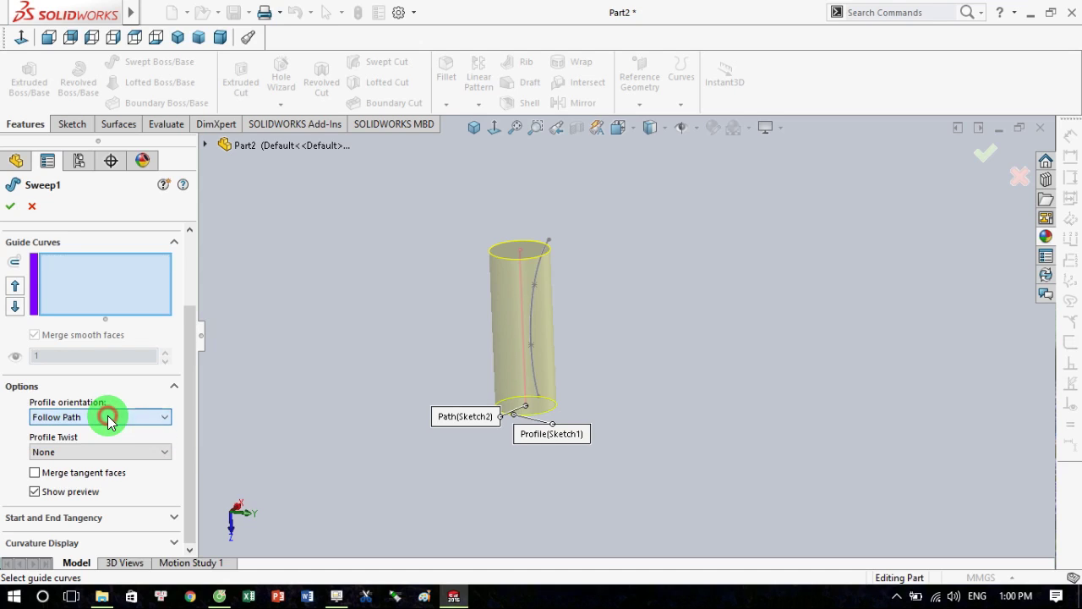
# Clear Sketch2 from the sweep path, leaving only Sketch1 as the profile.
pyautogui.moveTo(193, 338); pyautogui.dragTo(186, 265)
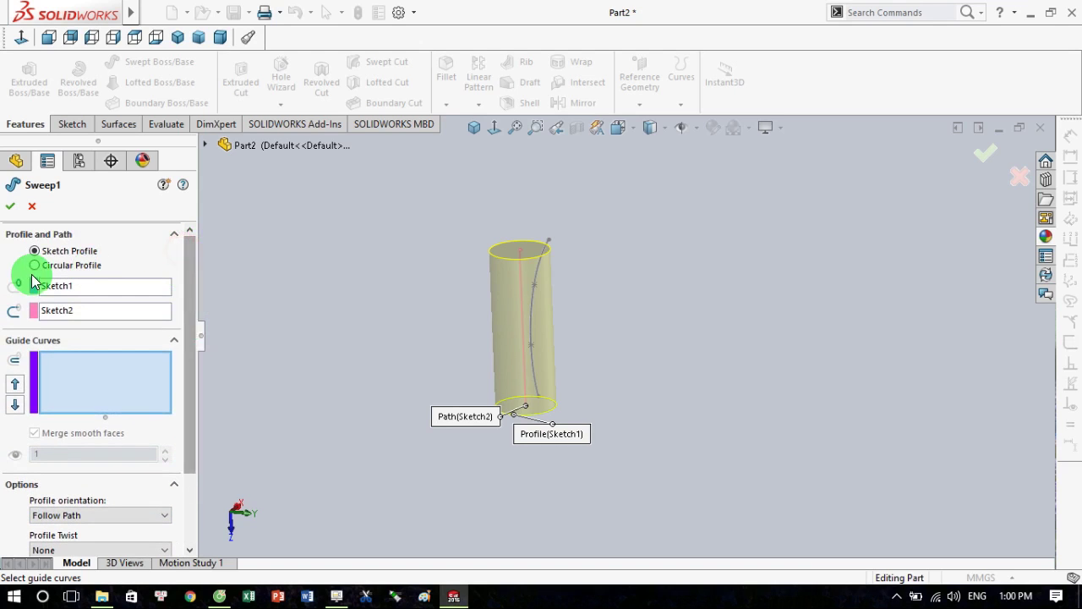
pyautogui.click(65, 326)
pyautogui.rightClick(68, 311)
pyautogui.click(114, 340)
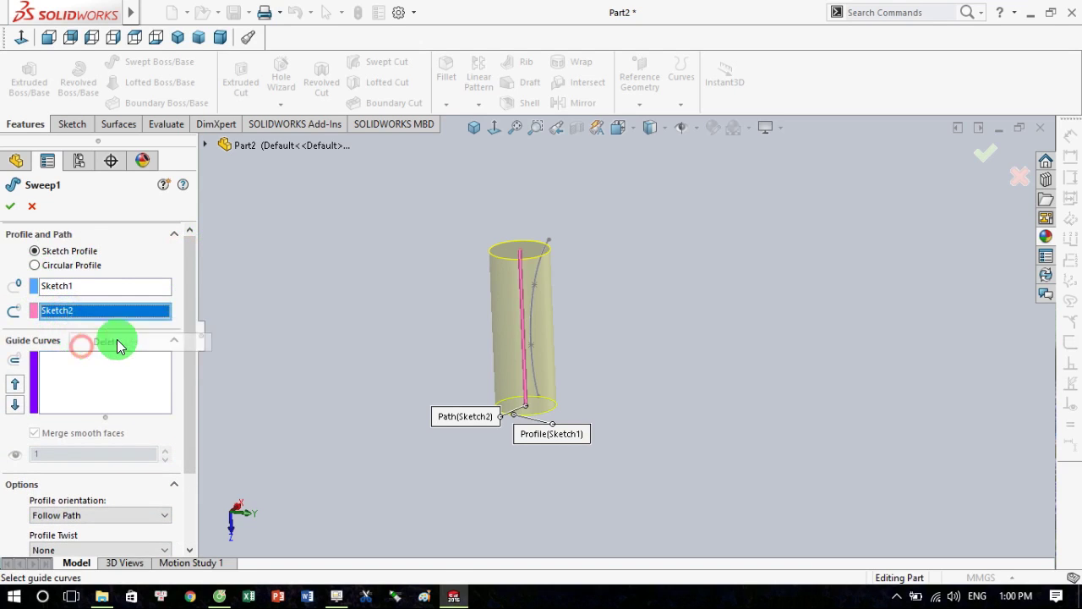
pyautogui.moveTo(423, 330)
pyautogui.mouseDown(button='middle')
pyautogui.moveTo(324, 314)
pyautogui.moveTo(468, 306)
pyautogui.mouseUp(button='middle')
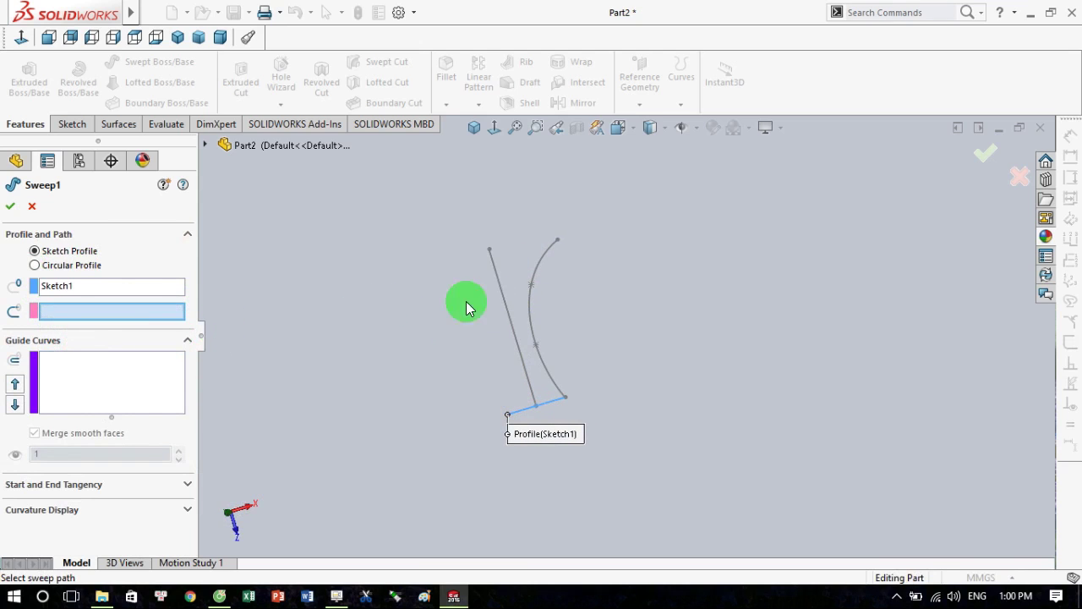
# Use the Sketch3 spline as the path, previewing a curved tube from the circle.
pyautogui.click(548, 252)
pyautogui.moveTo(594, 292)
pyautogui.mouseDown(button='middle')
pyautogui.moveTo(536, 343)
pyautogui.moveTo(619, 357)
pyautogui.mouseUp(button='middle')
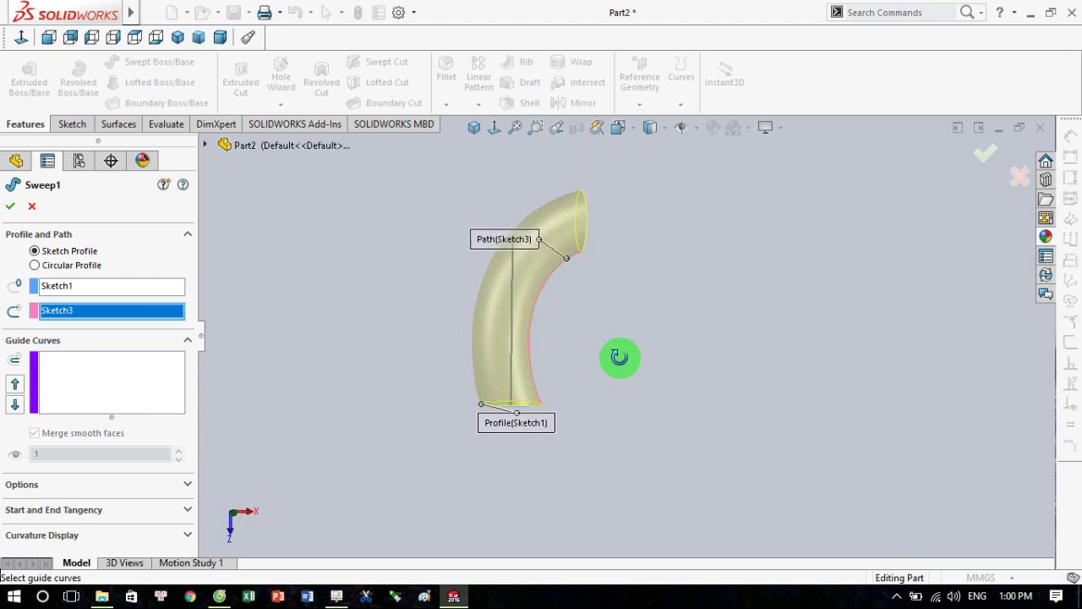
pyautogui.click(181, 484)
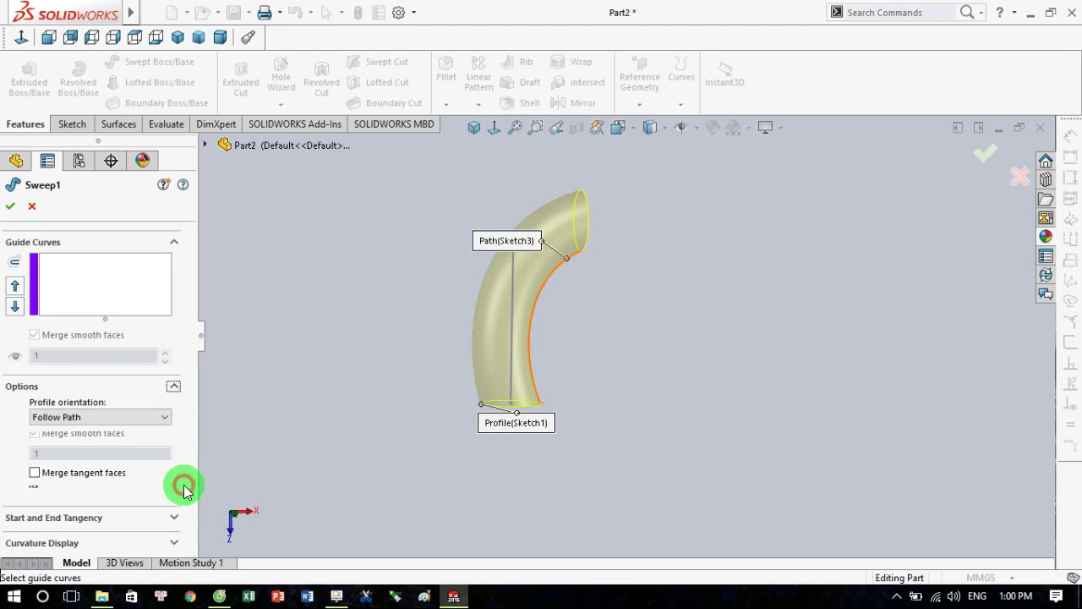
pyautogui.click(140, 416)
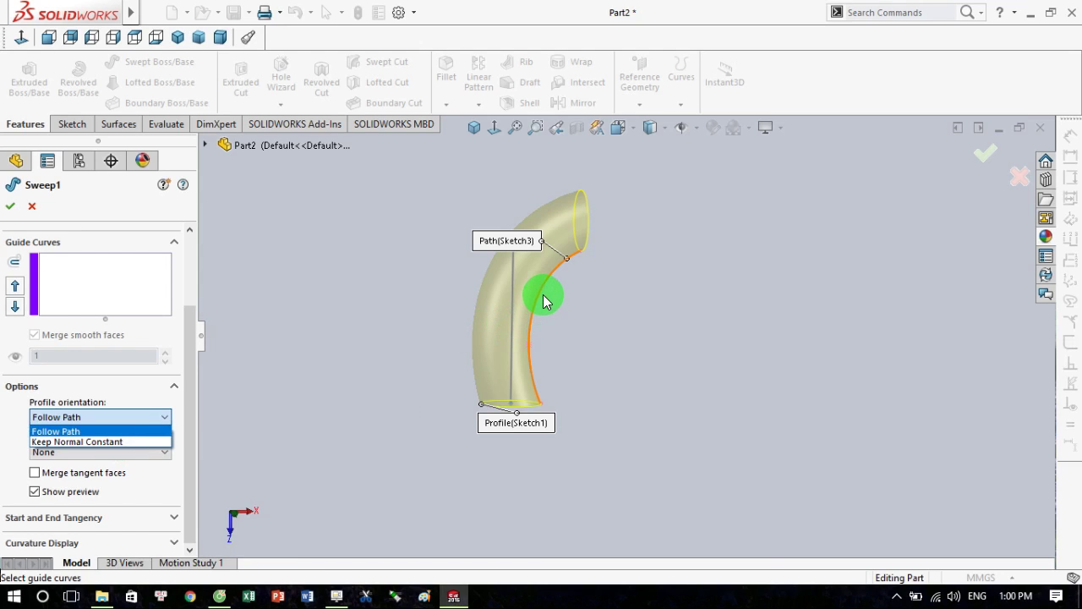
# Try Keep Normal Constant, then revert to Follow Path with Profile Twist left at None.
pyautogui.click(104, 441)
pyautogui.scroll(-2, 587, 280)
pyautogui.scroll(-2, 567, 295)
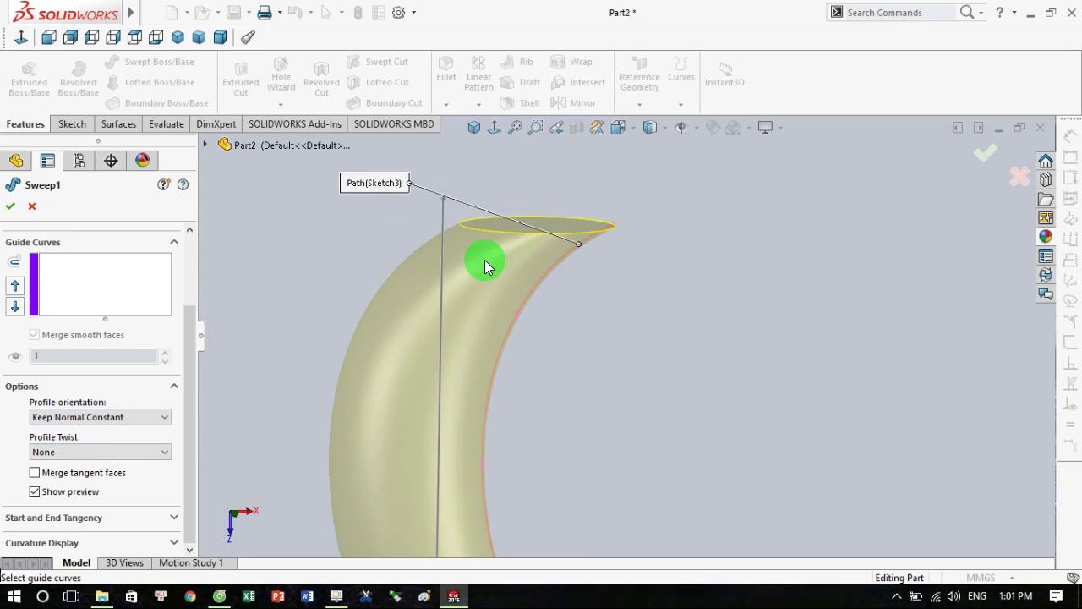
pyautogui.scroll(1, 583, 320)
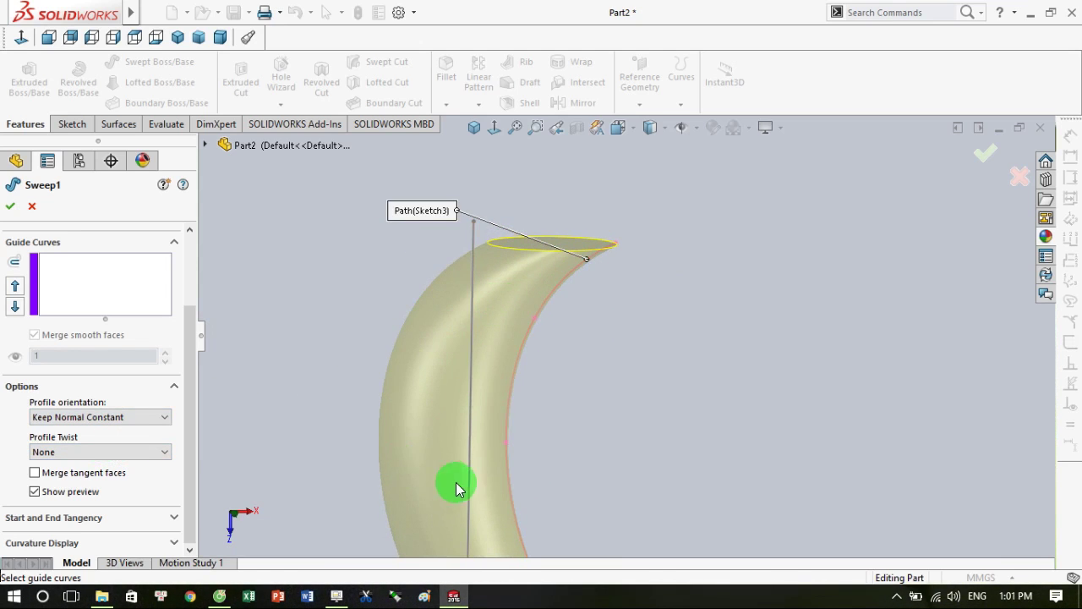
pyautogui.scroll(2, 457, 488)
pyautogui.scroll(1, 564, 454)
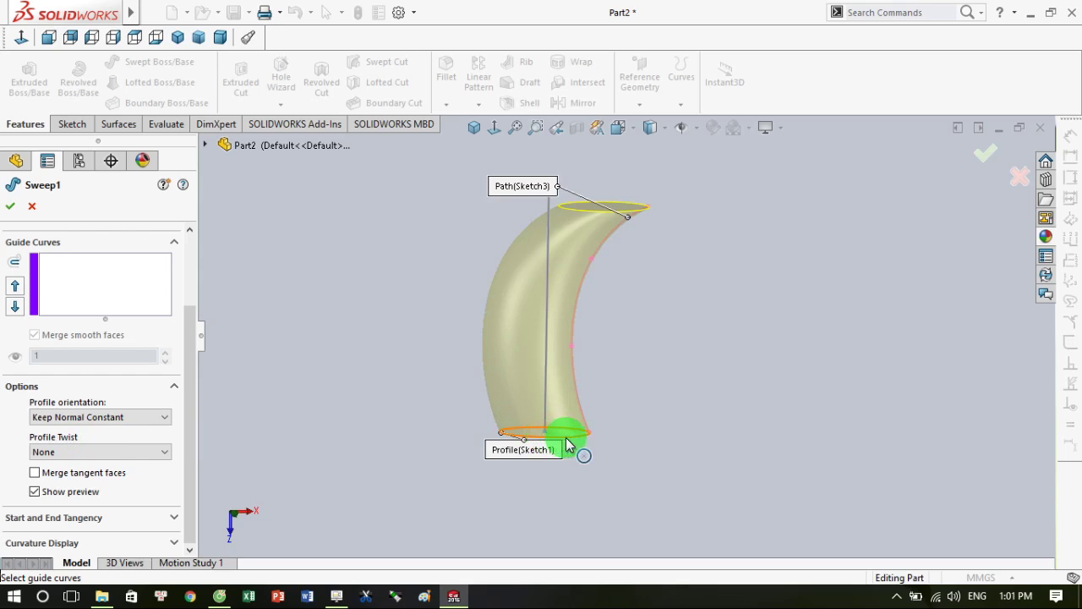
pyautogui.click(153, 417)
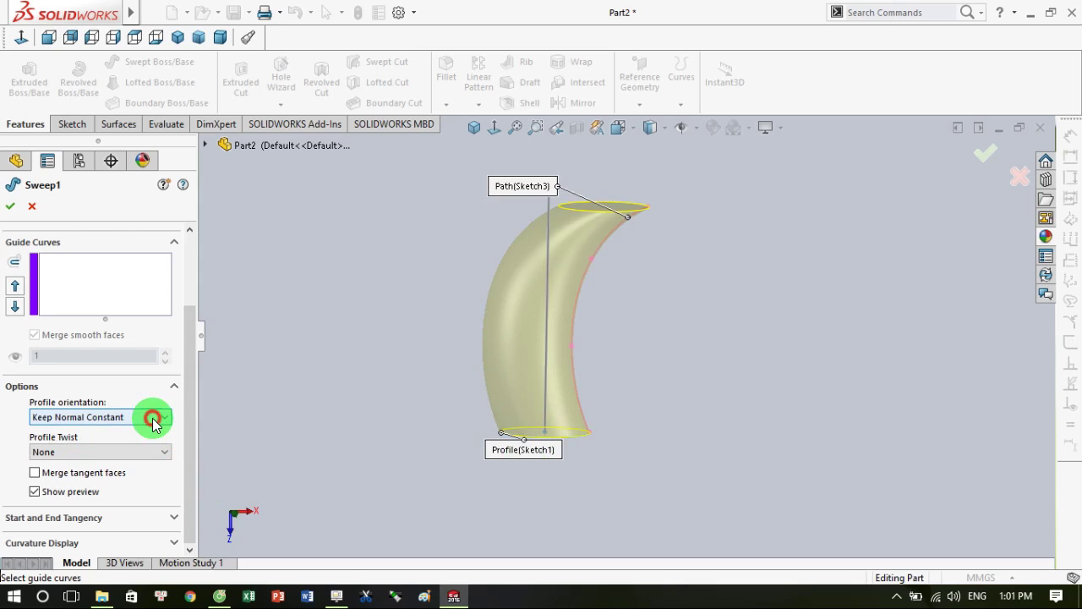
pyautogui.click(138, 431)
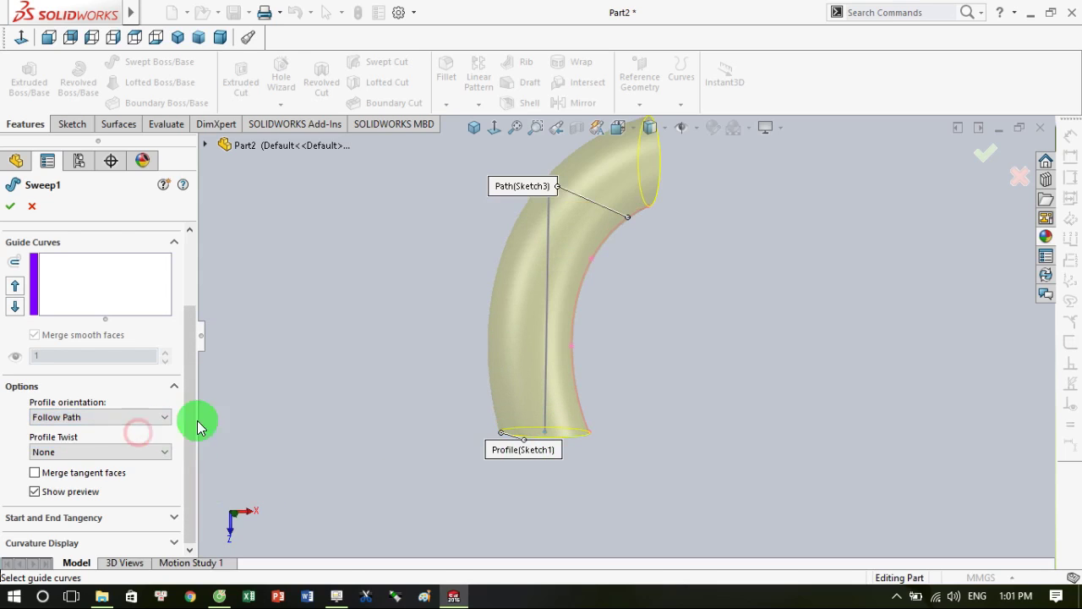
pyautogui.click(153, 452)
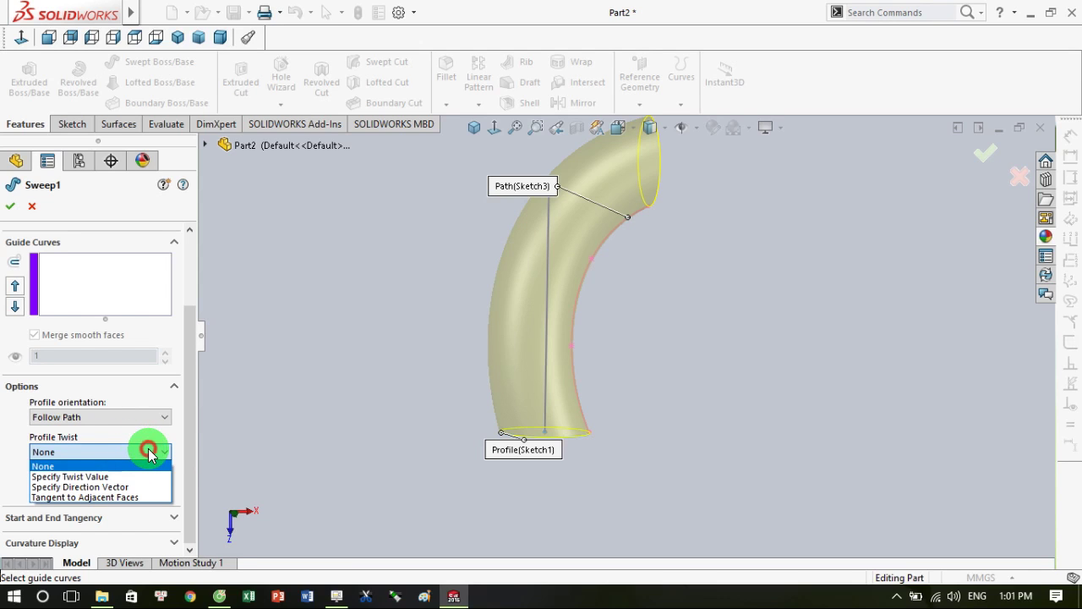
pyautogui.click(148, 453)
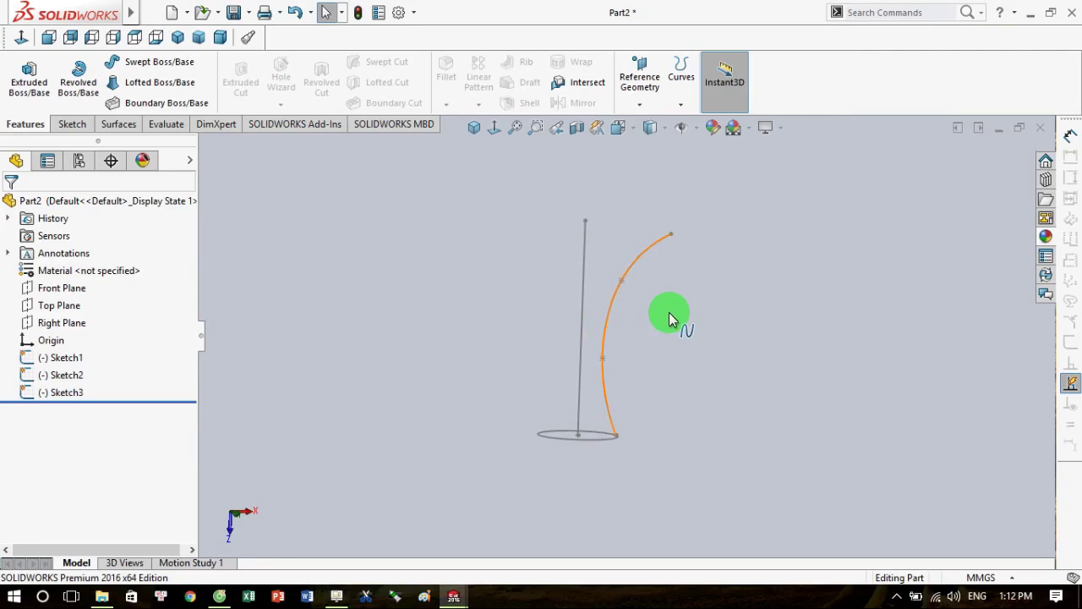
# Start a sweep with ellipse Sketch1 as profile and curve Sketch3 as path, showing its Options.
pyautogui.scroll(-4, 664, 315)
pyautogui.click(127, 67)
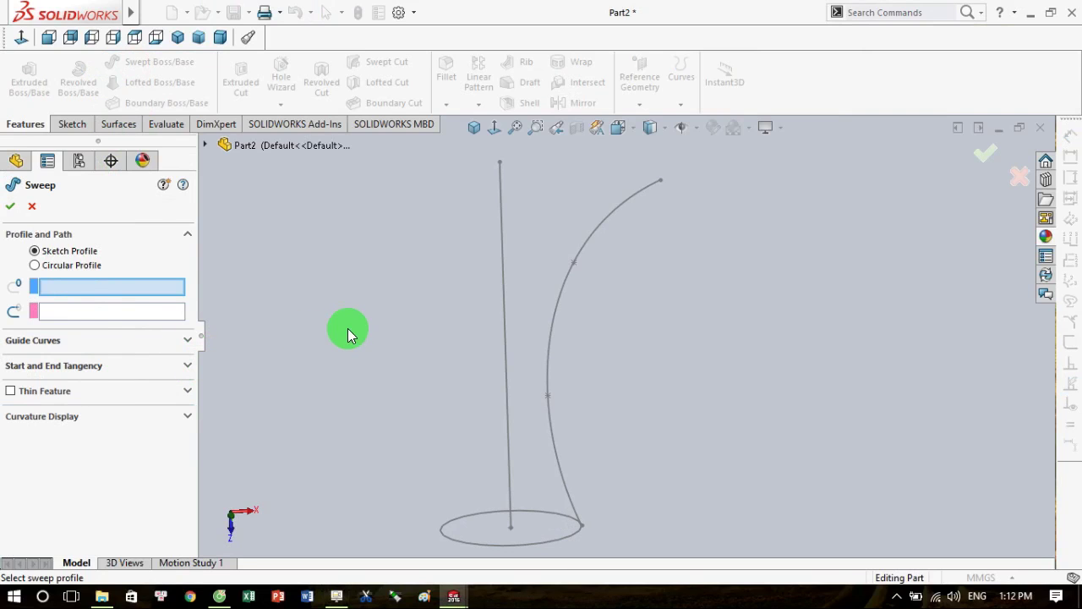
pyautogui.click(553, 541)
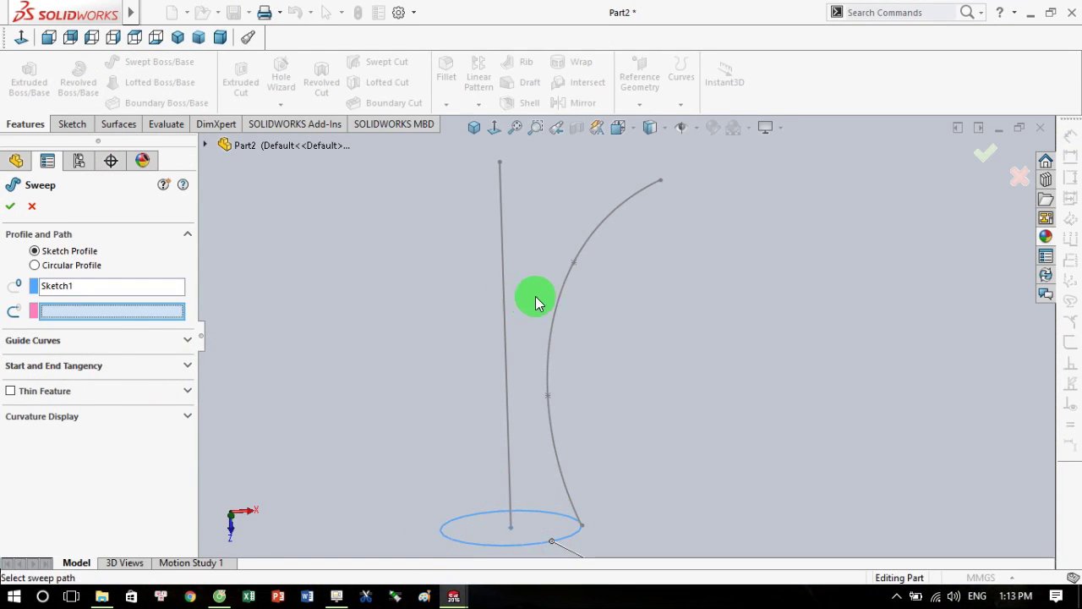
pyautogui.click(563, 294)
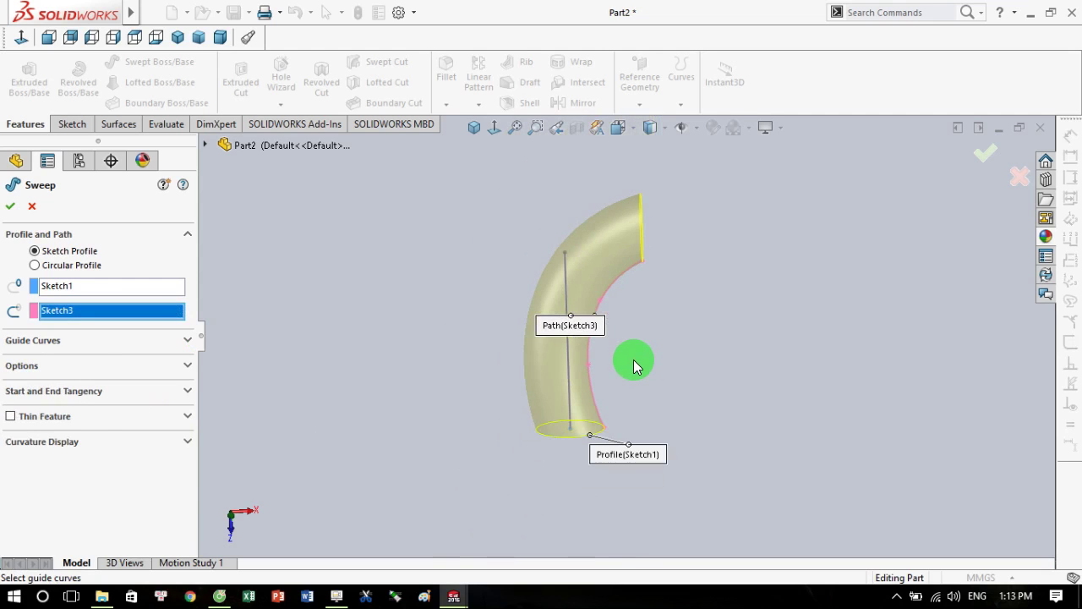
pyautogui.click(185, 372)
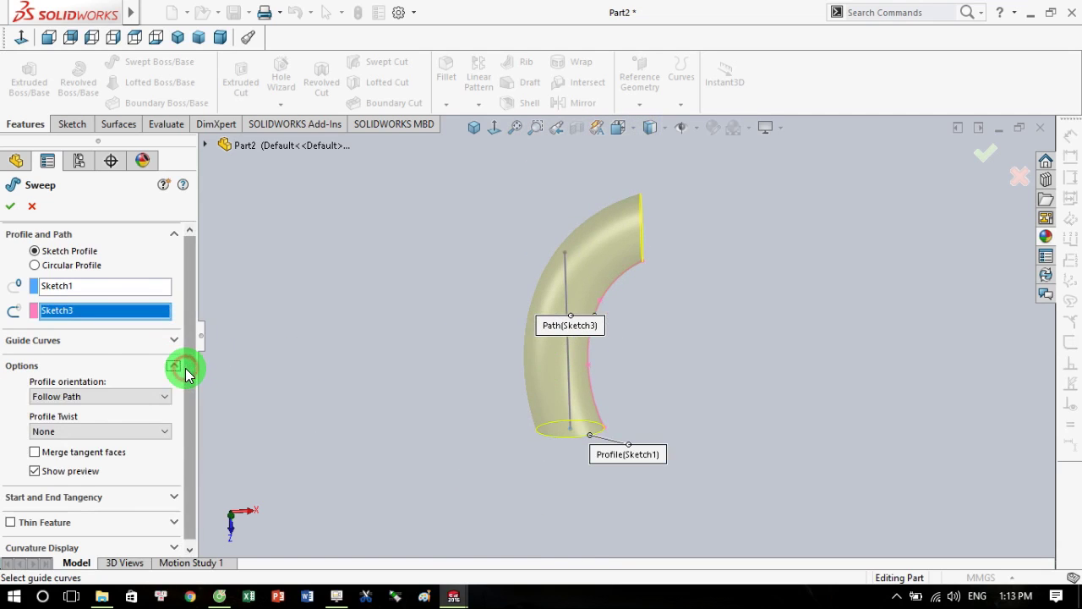
# Set Profile Twist to Specify Twist Value in Revolutions, at 1 revolution.
pyautogui.click(114, 431)
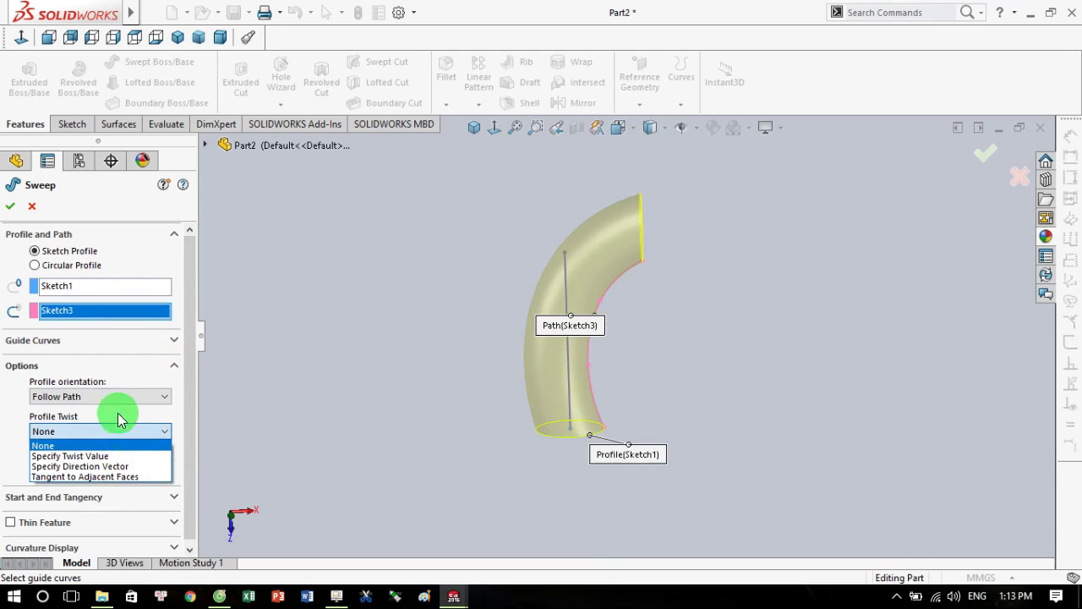
pyautogui.click(93, 456)
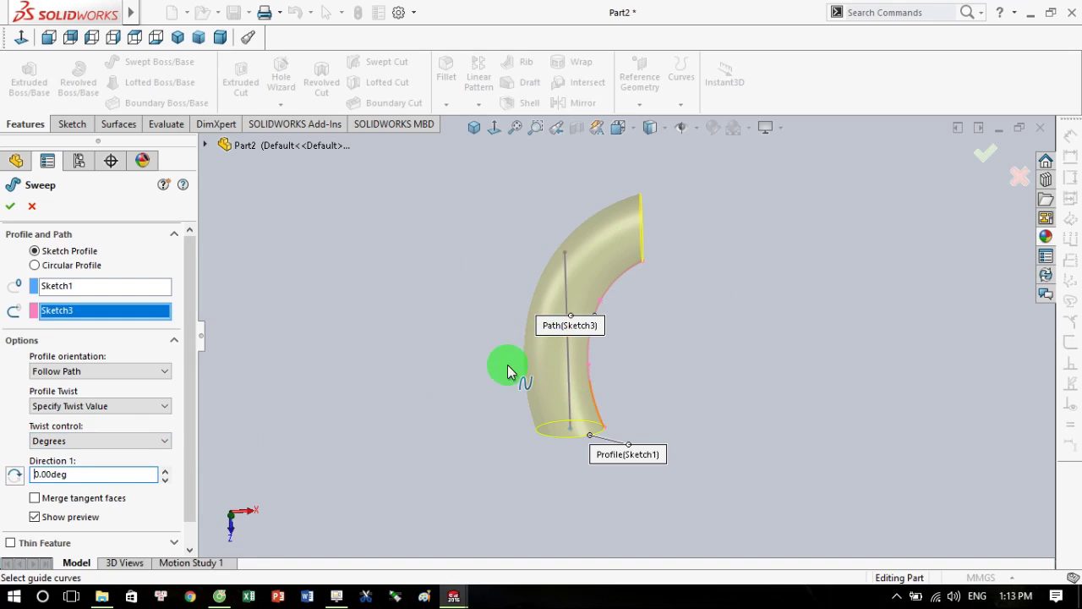
pyautogui.click(92, 445)
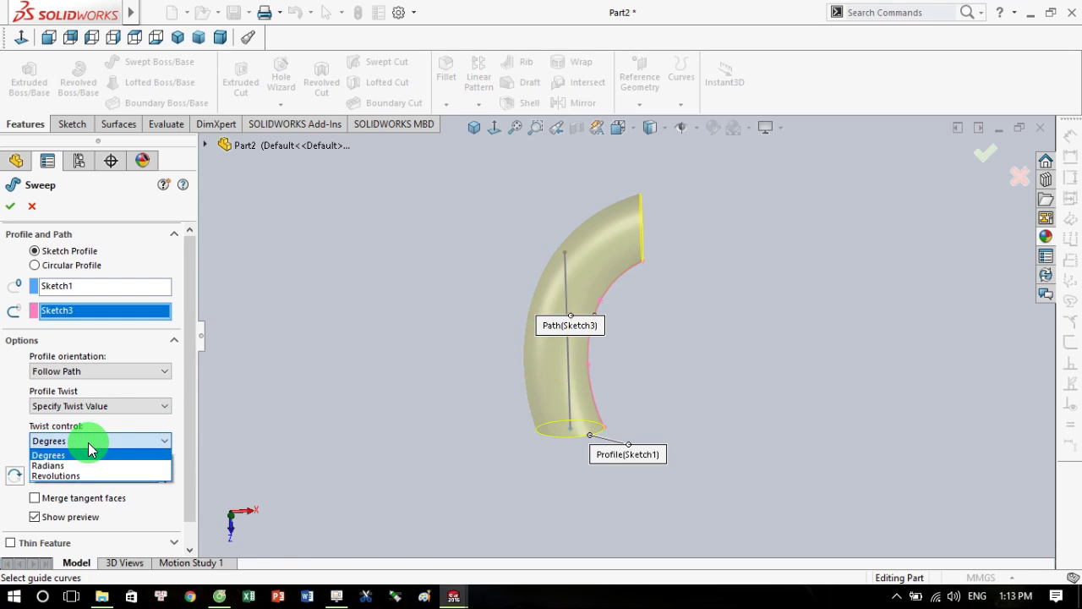
pyautogui.click(88, 475)
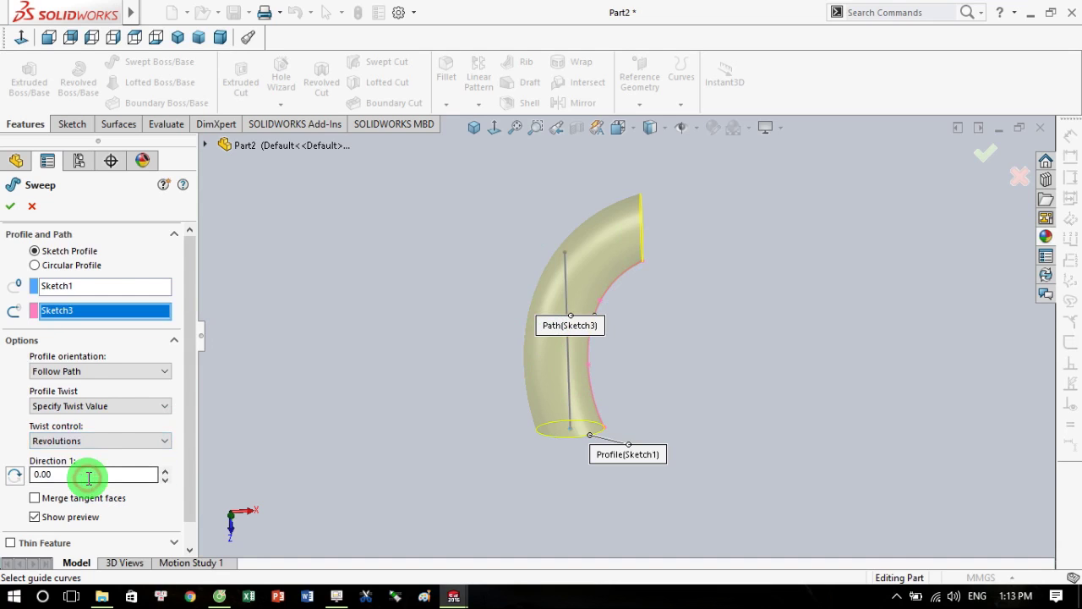
pyautogui.moveTo(33, 475); pyautogui.dragTo(165, 476)
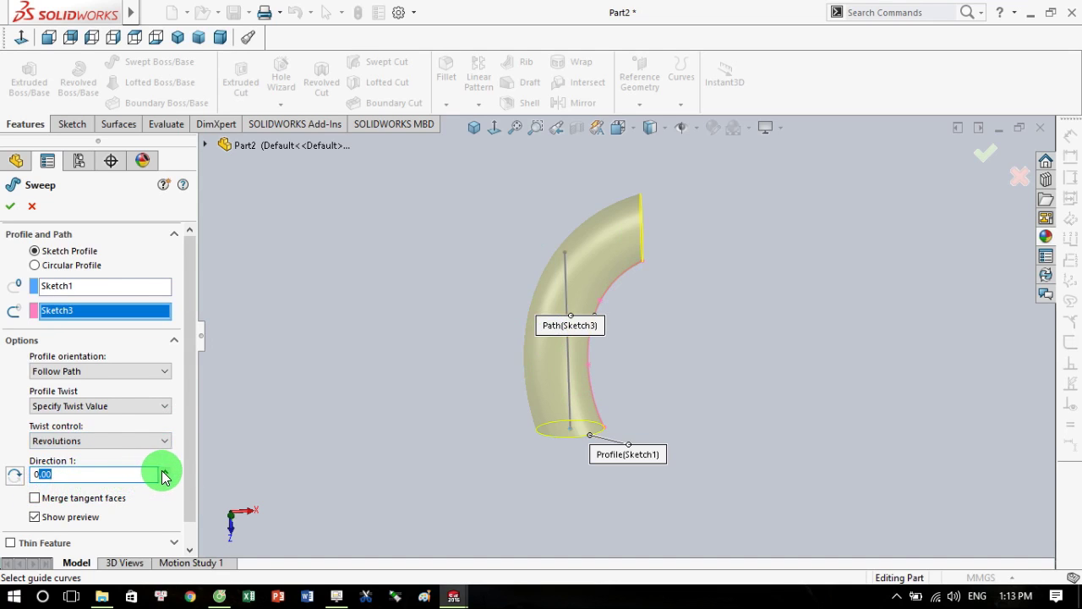
pyautogui.click(164, 470)
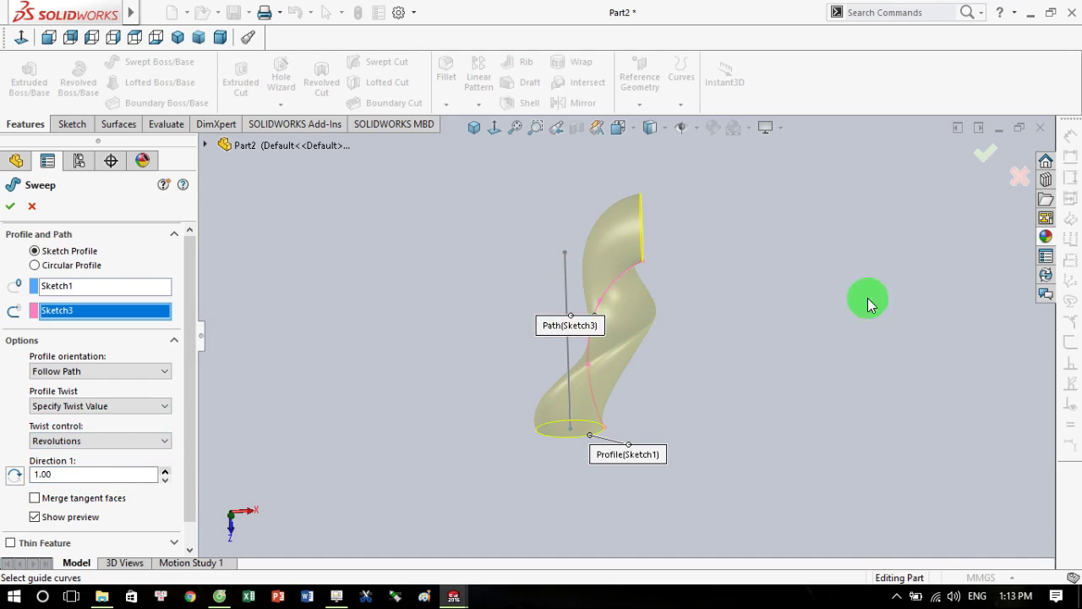
# Try twist values of 2 and 3 revolutions, then settle back on 1.00 revolution.
pyautogui.click(164, 470)
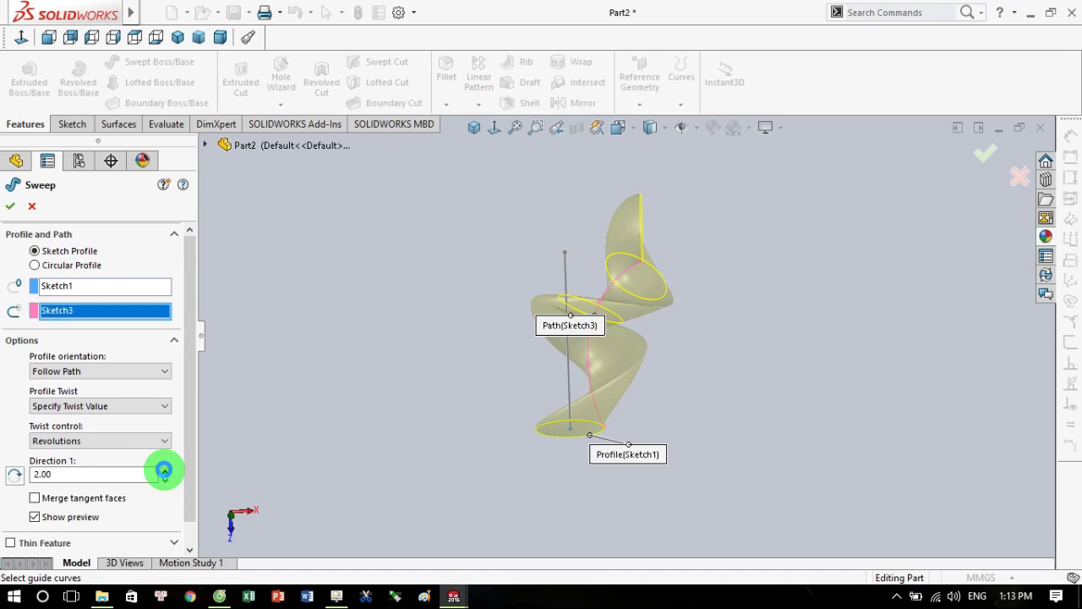
pyautogui.click(165, 470)
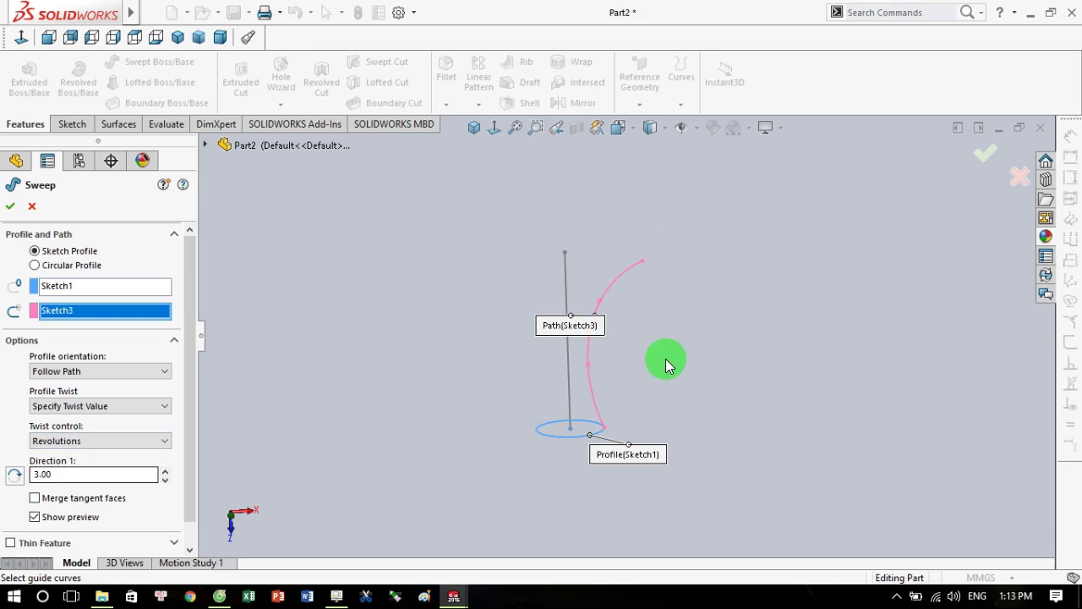
pyautogui.click(165, 480)
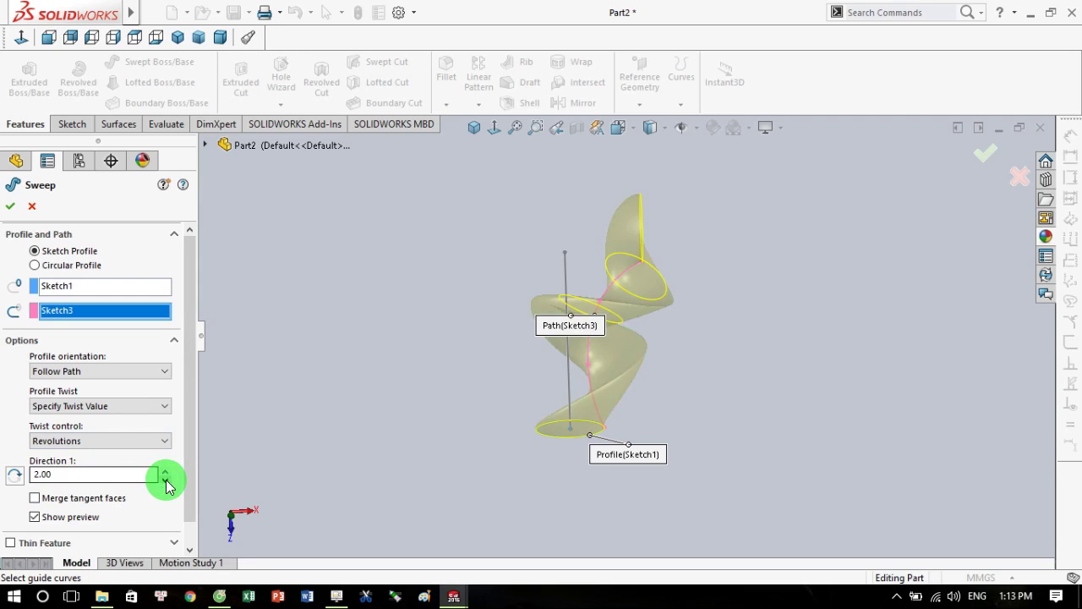
pyautogui.click(165, 481)
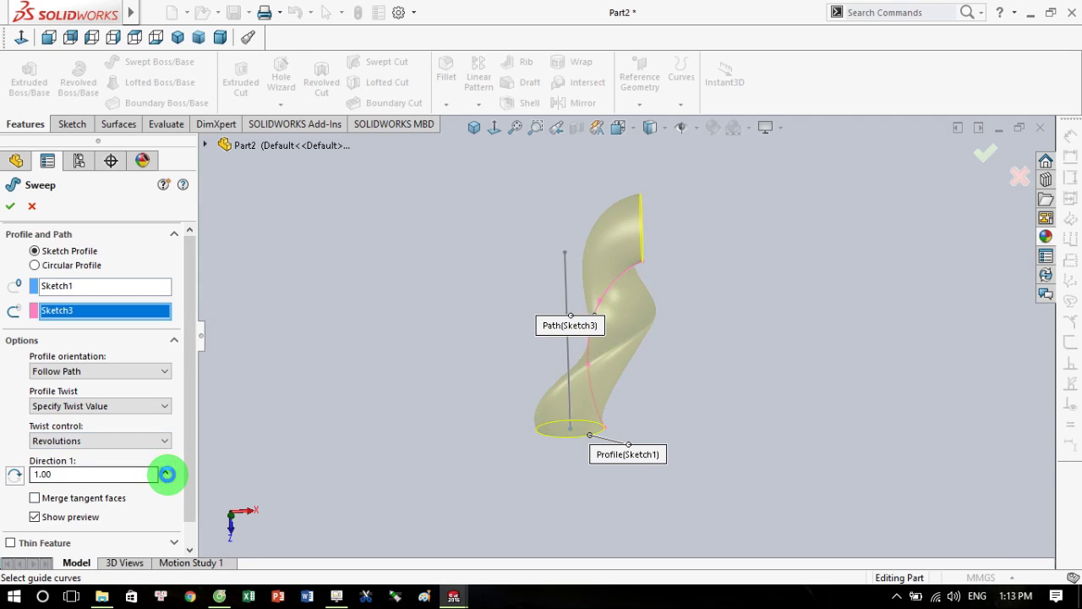
pyautogui.click(167, 471)
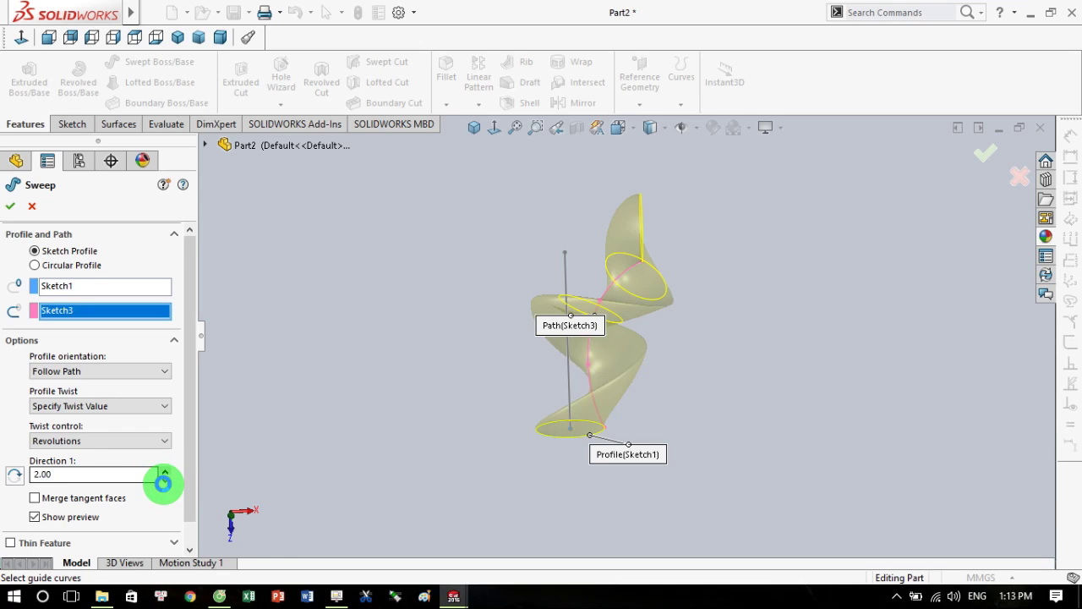
pyautogui.click(164, 478)
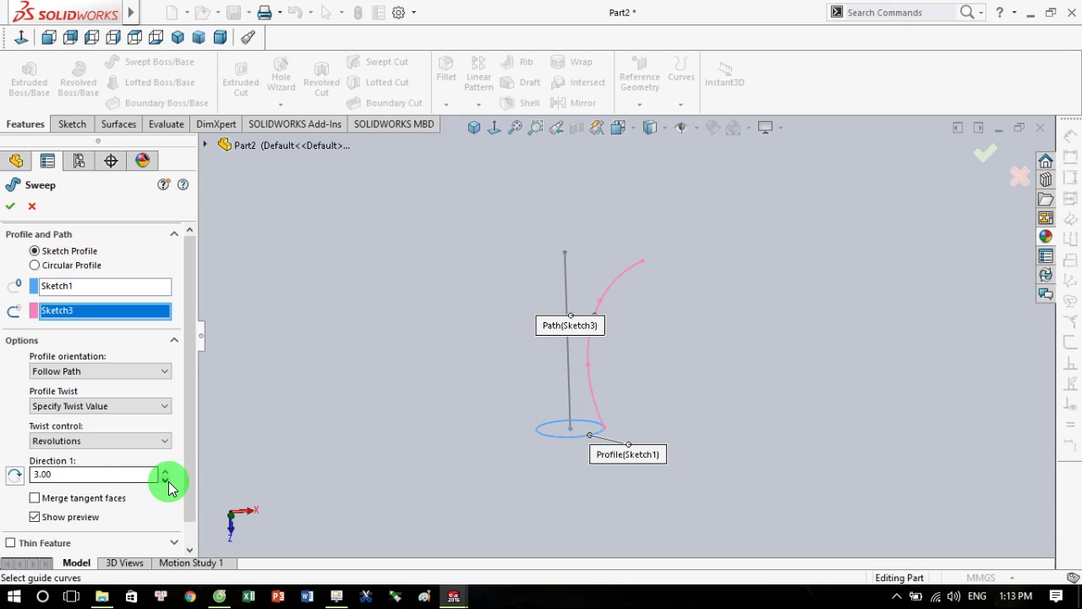
pyautogui.click(164, 480)
pyautogui.click(165, 480)
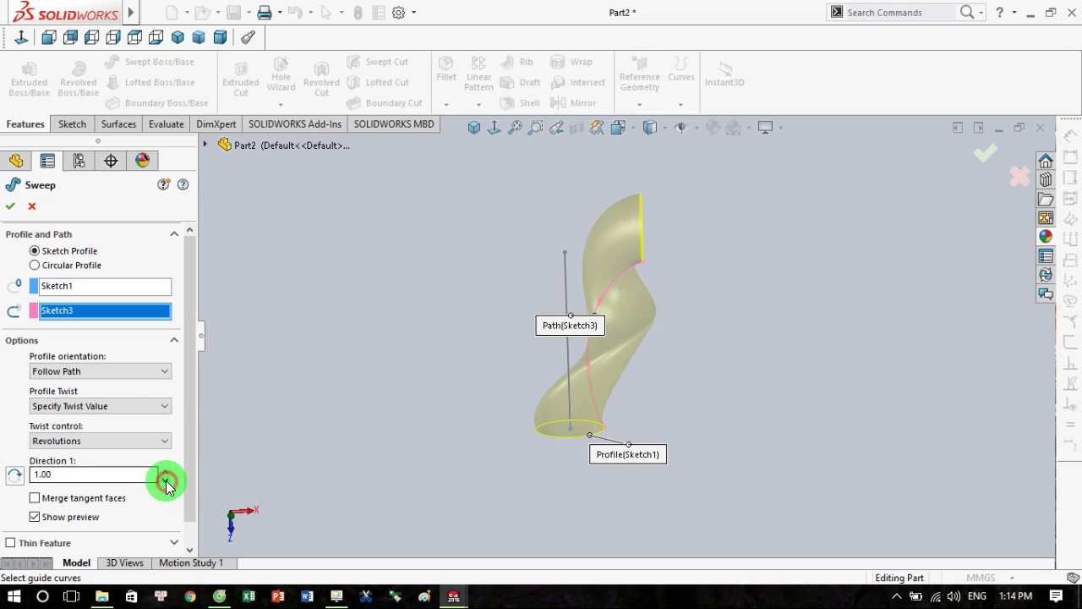
# Turn on Merge tangent faces, keeping Revolutions as the twist unit with a specified value.
pyautogui.click(345, 437)
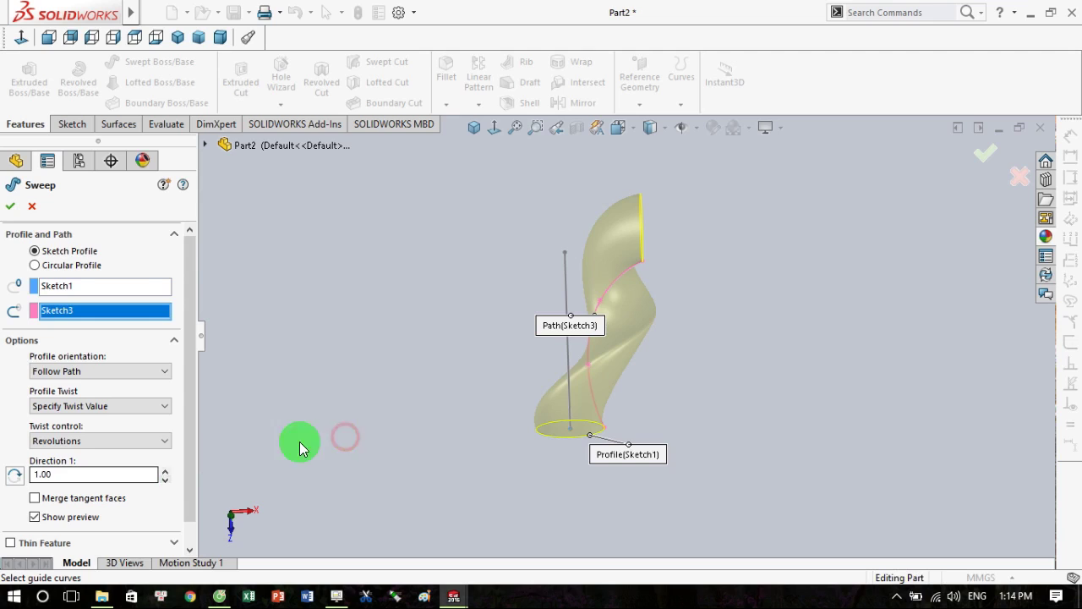
pyautogui.click(35, 498)
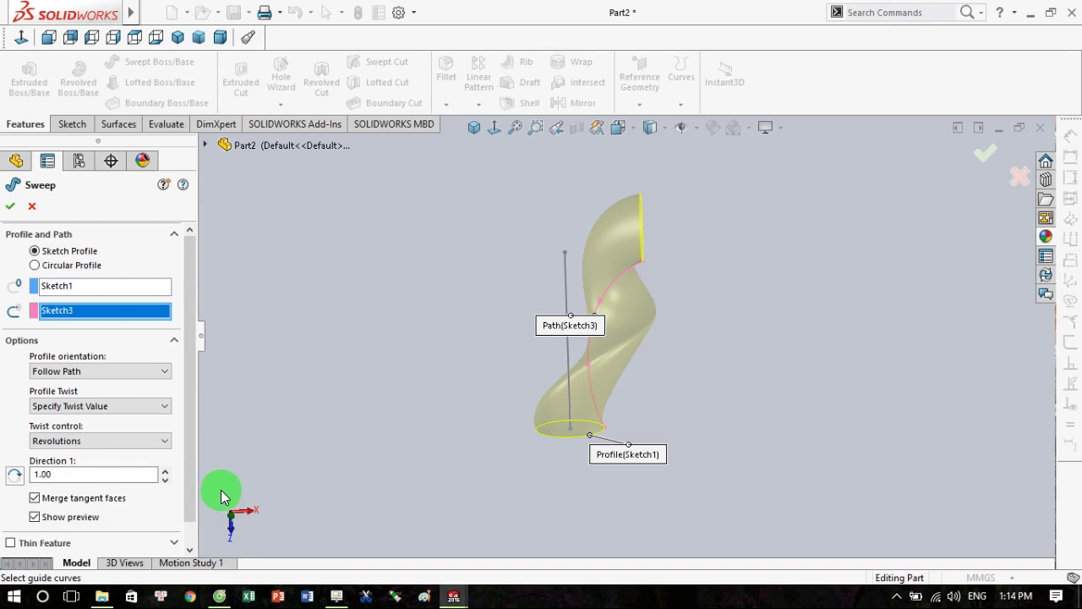
pyautogui.click(100, 441)
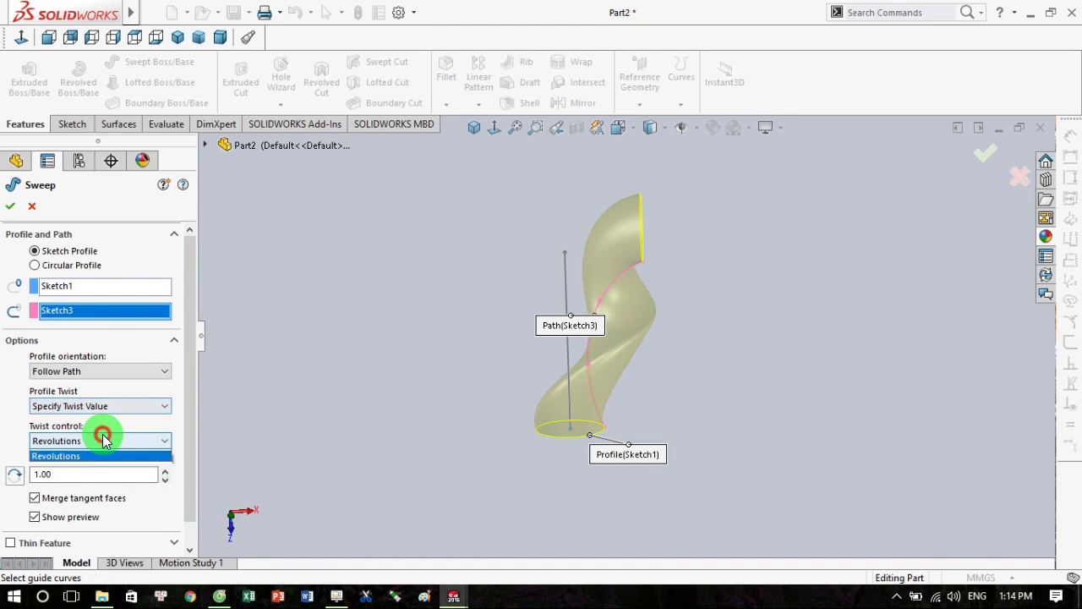
pyautogui.click(88, 441)
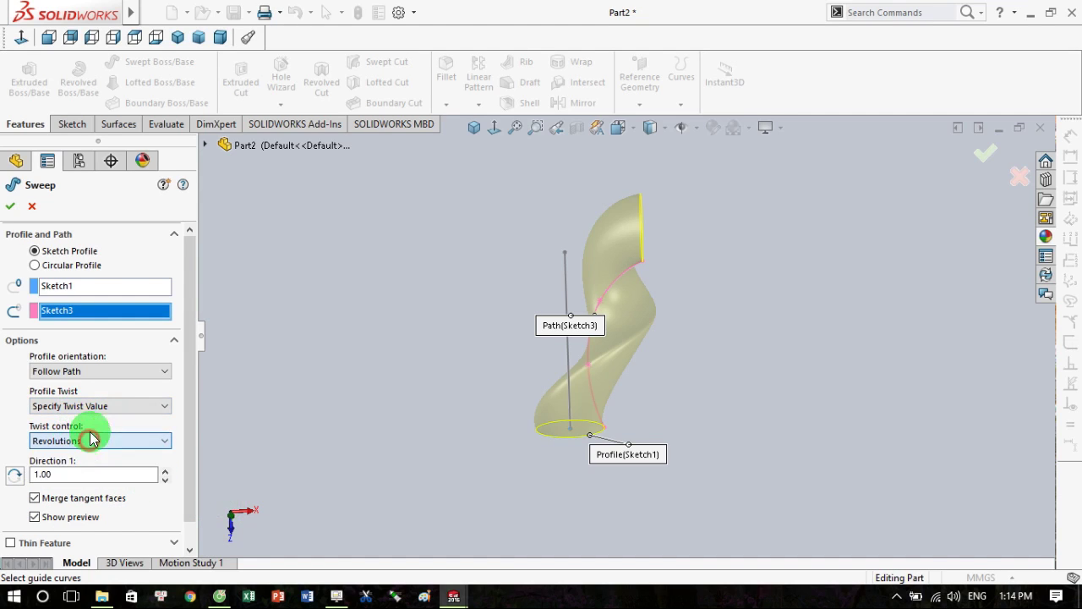
pyautogui.click(91, 406)
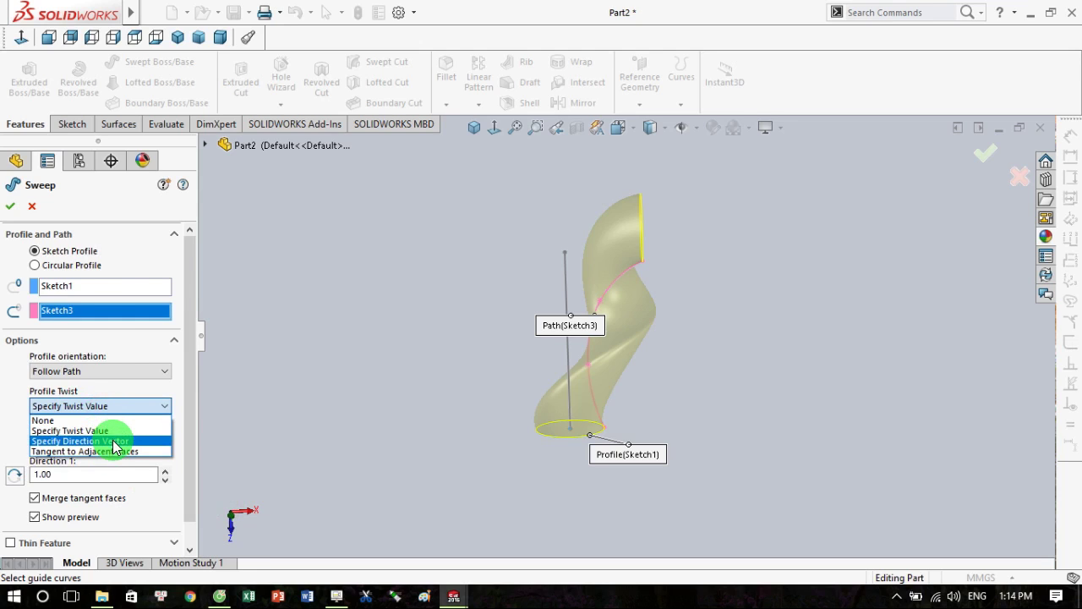
pyautogui.click(32, 208)
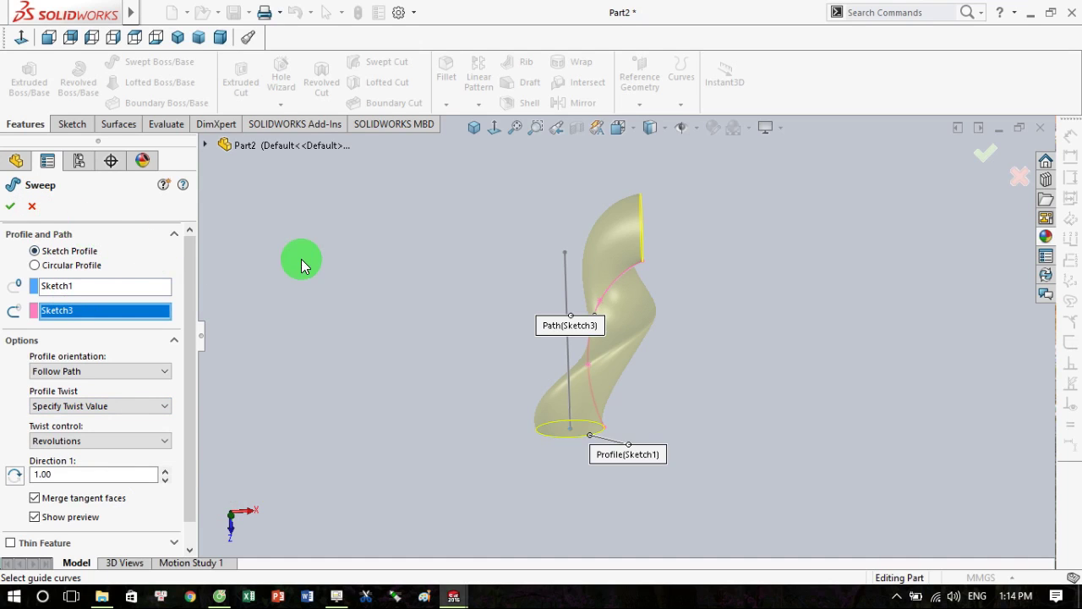
# Cancel the twisted sweep and start a new 3D sketch.
pyautogui.click(32, 208)
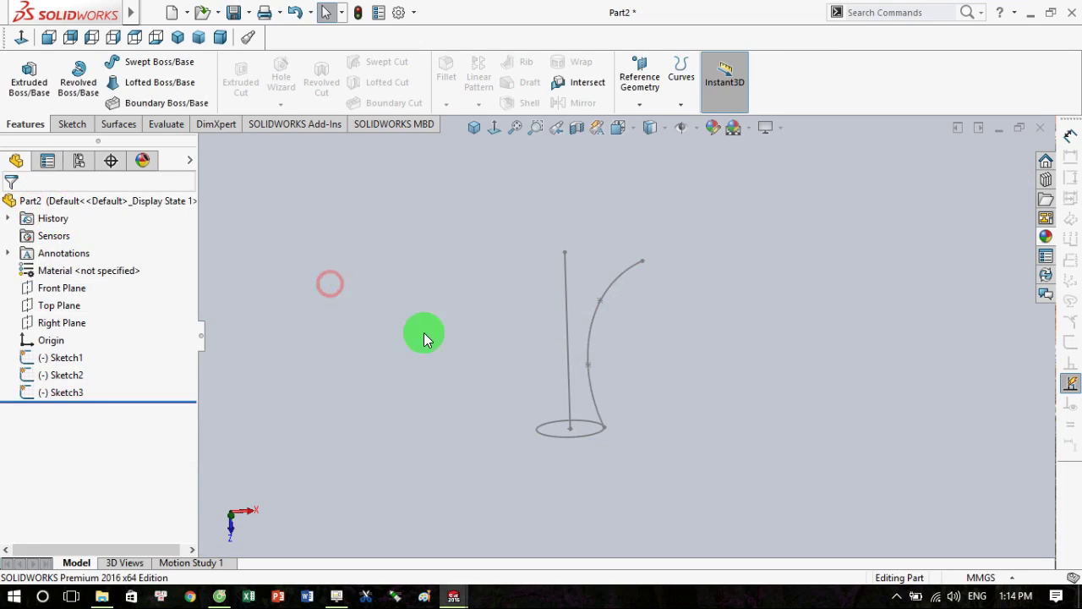
pyautogui.click(69, 123)
pyautogui.click(21, 104)
pyautogui.click(38, 152)
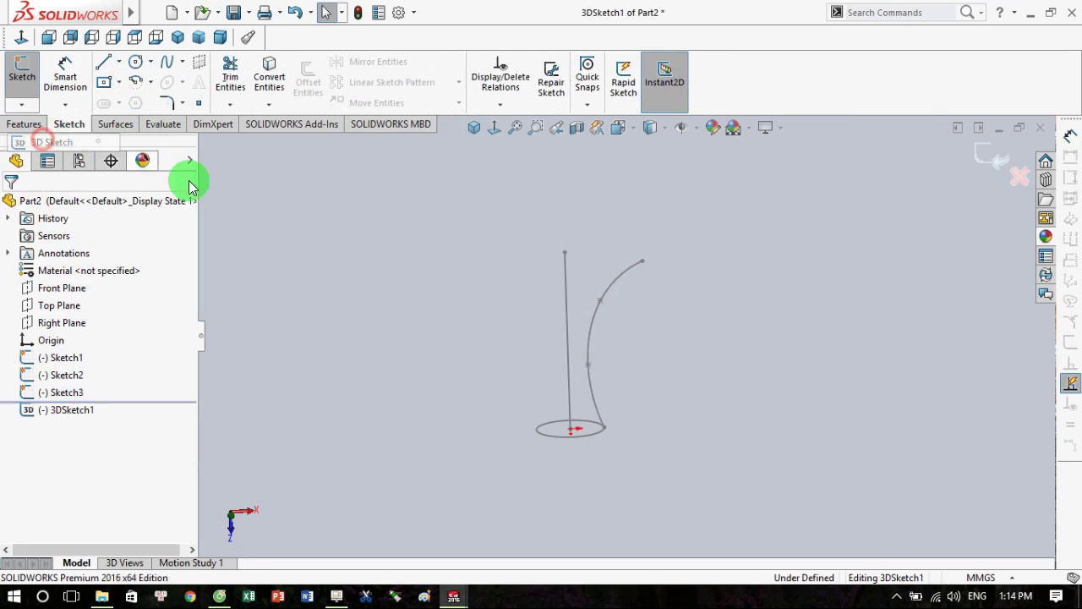
# Draw one straight line beside the circle and exit the 3D sketch.
pyautogui.click(103, 61)
pyautogui.click(689, 410)
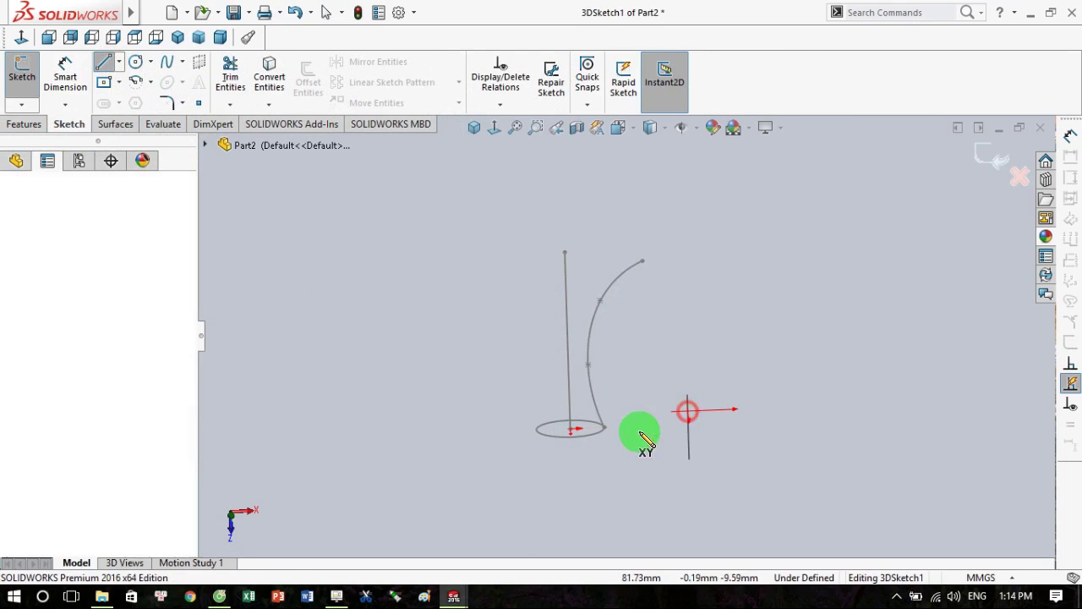
pyautogui.click(599, 467)
pyautogui.press('Escape')
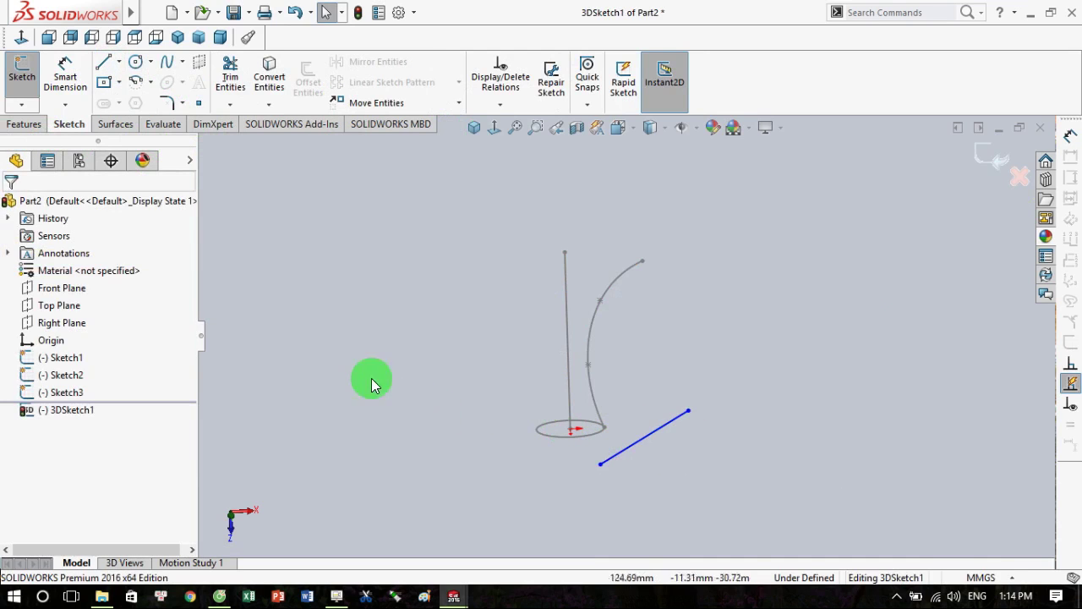
pyautogui.click(993, 158)
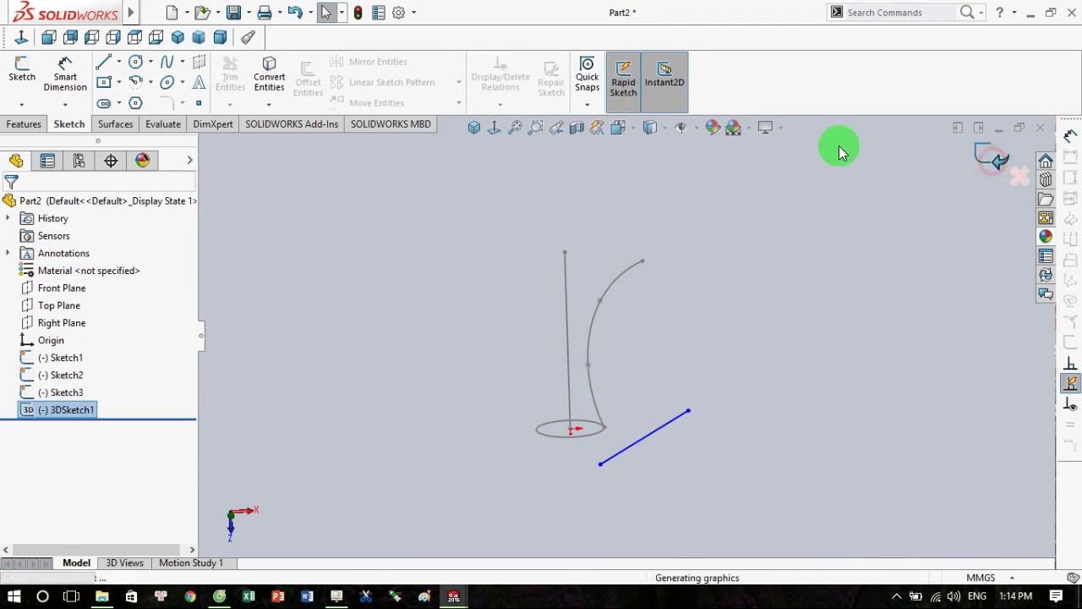
# Start a sweep with the circle as profile, replacing a wrong path pick with curved Sketch3.
pyautogui.click(21, 124)
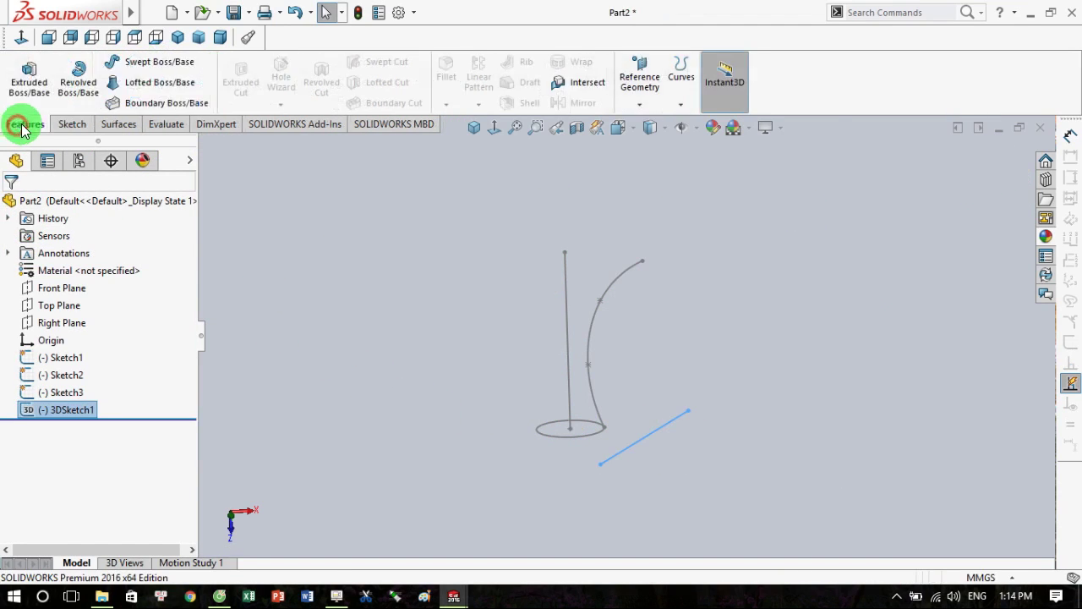
pyautogui.click(164, 63)
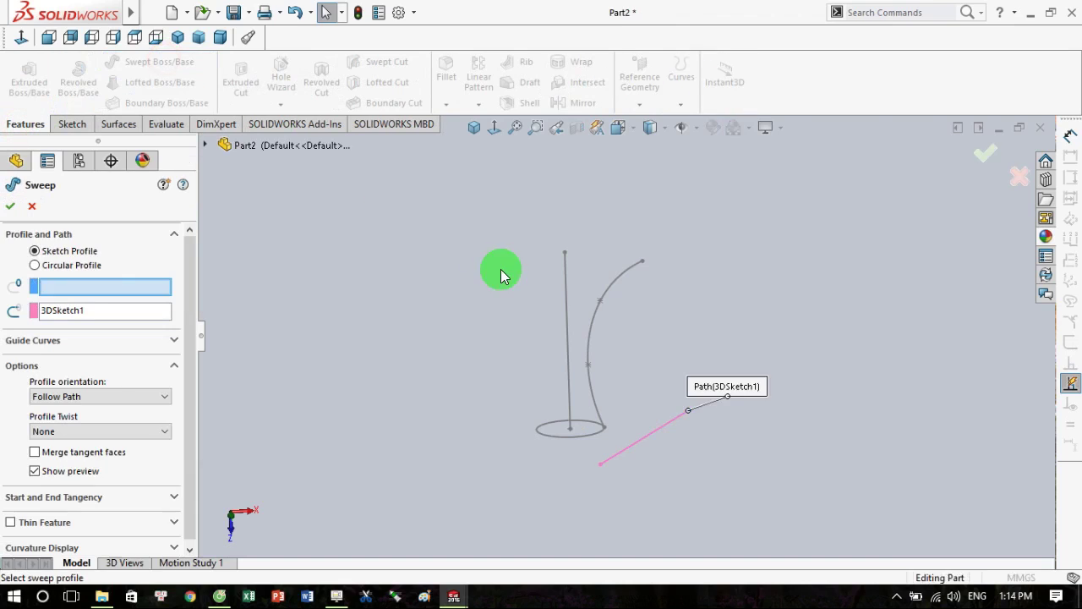
pyautogui.click(580, 435)
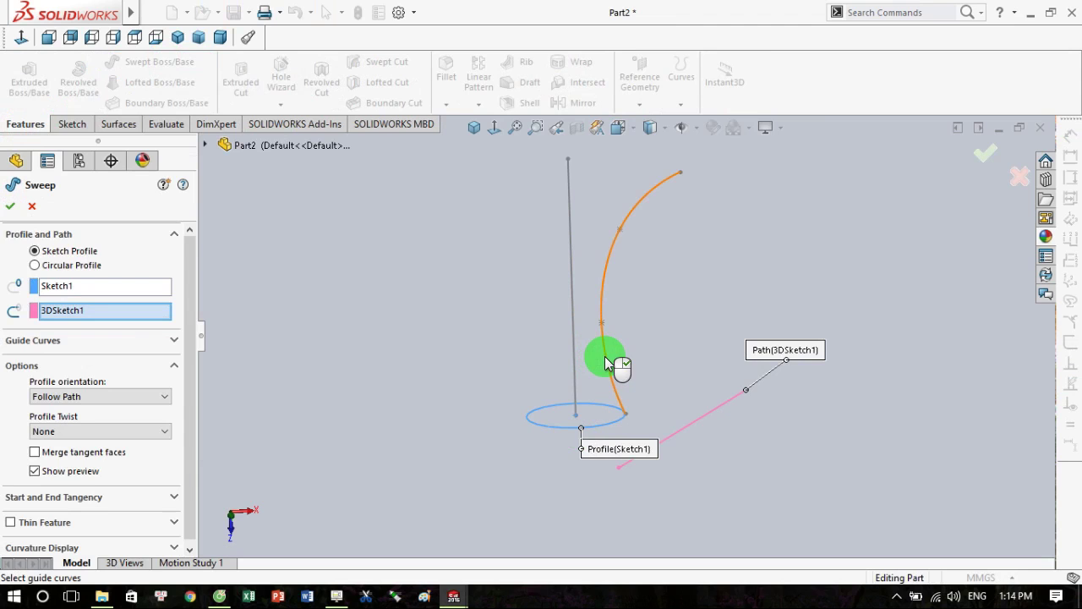
pyautogui.rightClick(111, 315)
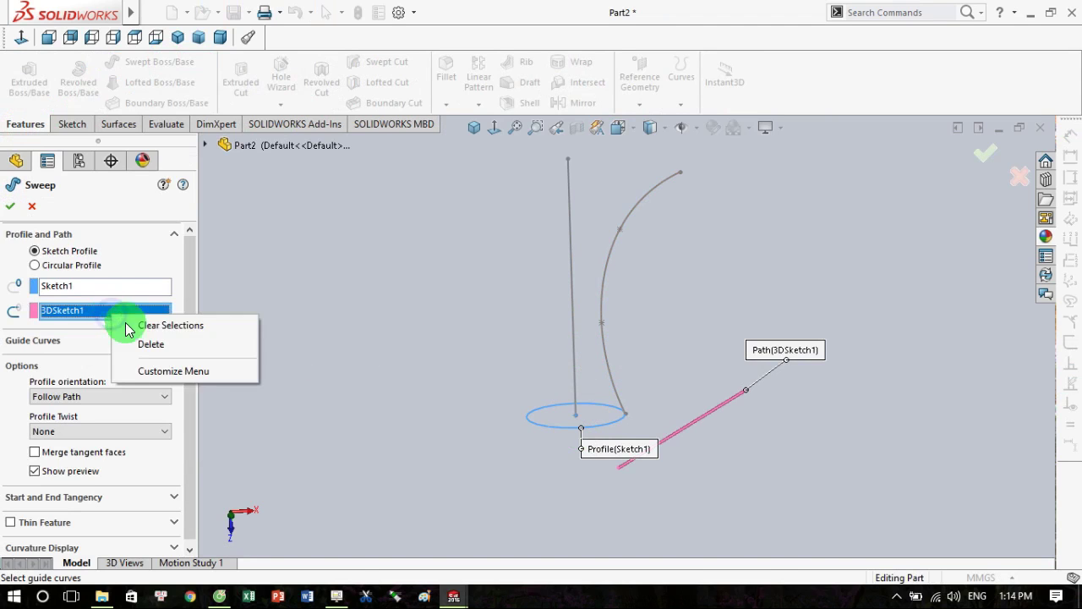
pyautogui.click(150, 343)
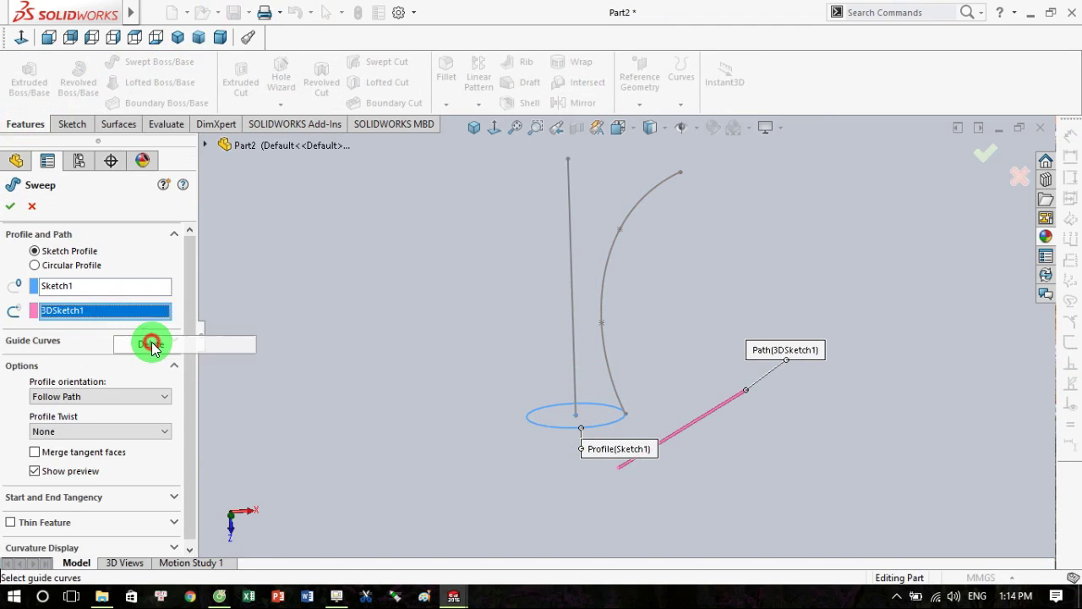
pyautogui.click(609, 257)
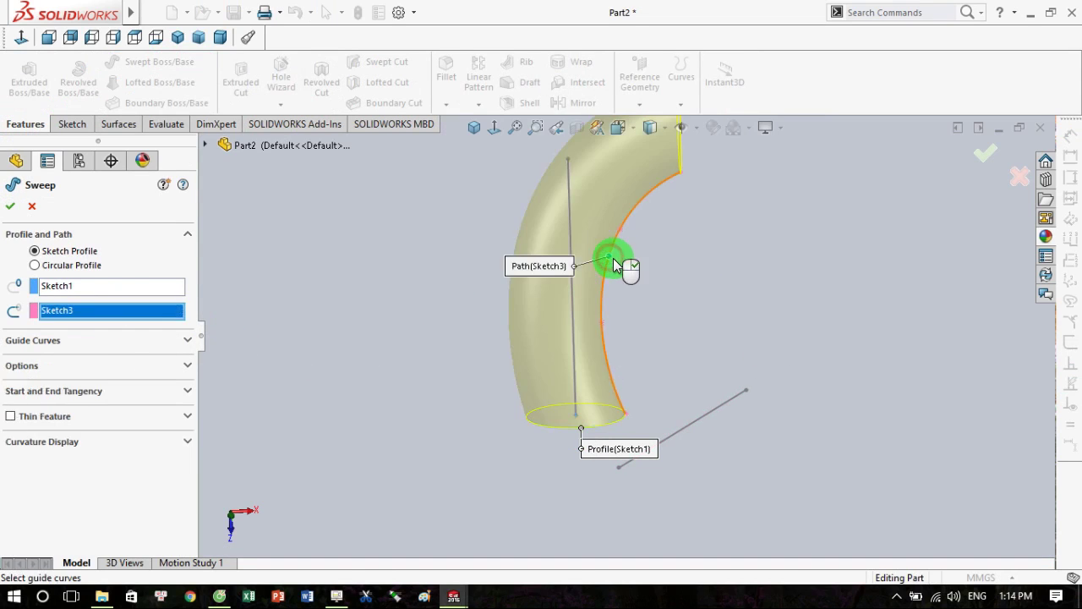
# Set Profile Twist to Specify Direction Vector using the 3DSketch1 straight line.
pyautogui.click(182, 368)
pyautogui.click(133, 431)
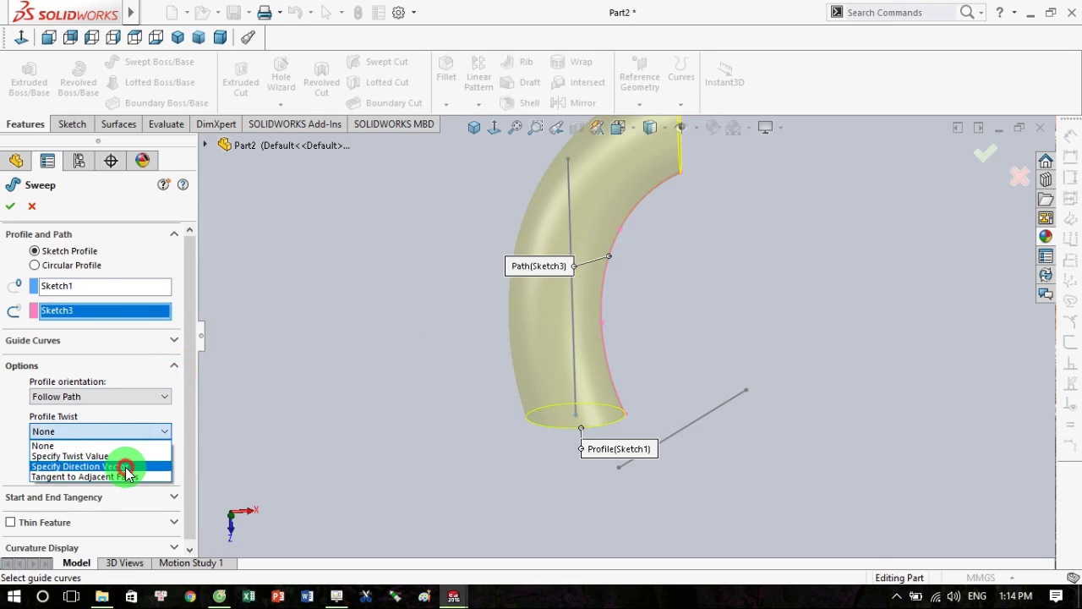
pyautogui.click(127, 467)
pyautogui.click(687, 431)
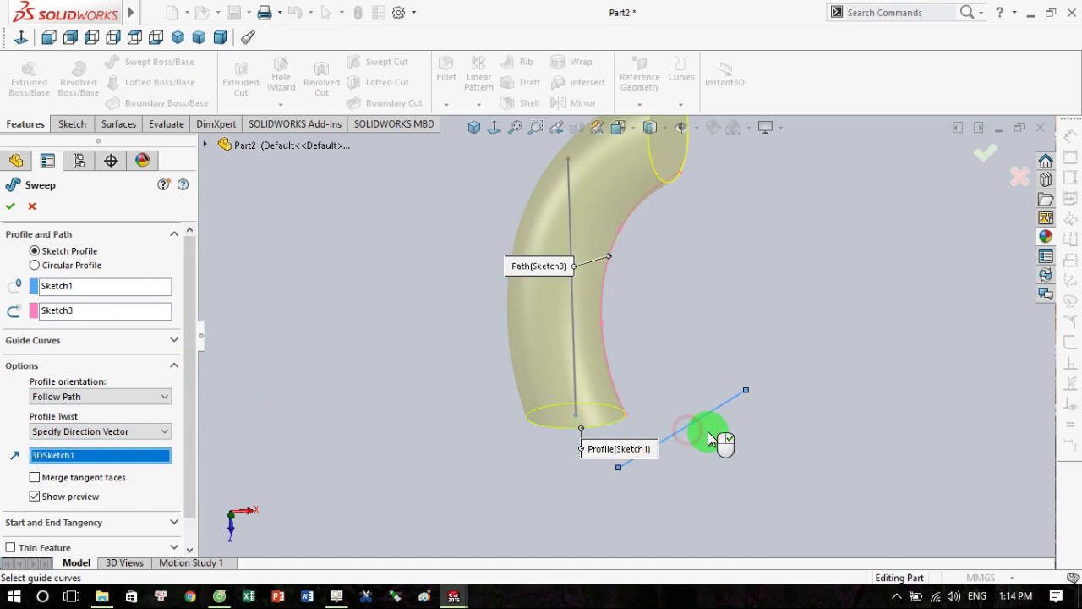
# Inspect the direction-guided preview from several angles and accept it as Sweep3.
pyautogui.moveTo(708, 431); pyautogui.dragTo(788, 447, button='middle')
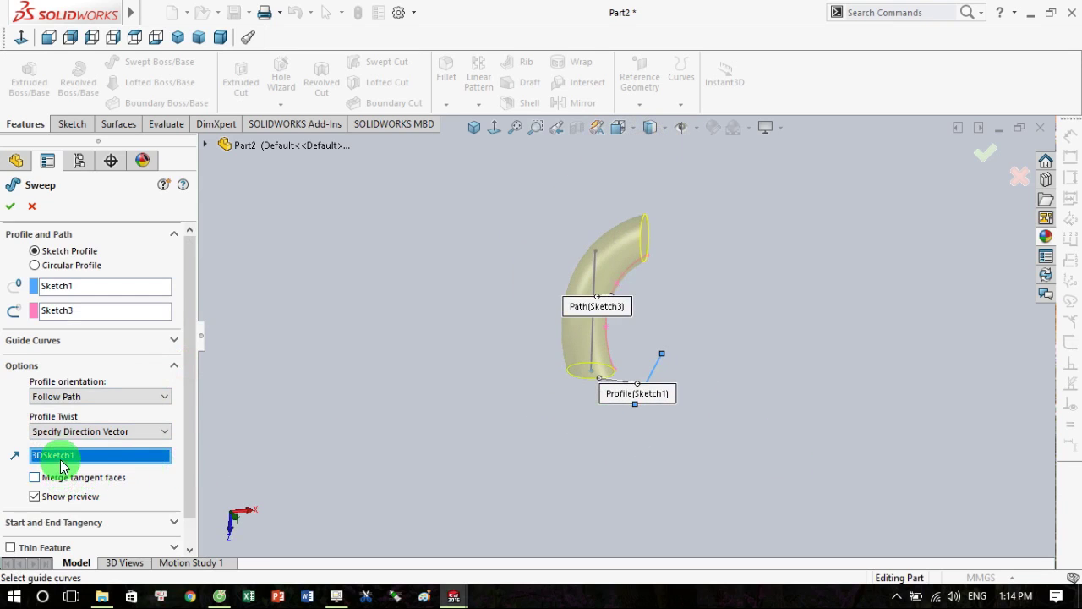
pyautogui.scroll(3, 618, 290)
pyautogui.scroll(-5, 667, 316)
pyautogui.moveTo(666, 315)
pyautogui.mouseDown(button='middle')
pyautogui.moveTo(609, 321)
pyautogui.moveTo(536, 366)
pyautogui.moveTo(527, 338)
pyautogui.mouseUp(button='middle')
pyautogui.scroll(-4, 527, 338)
pyautogui.scroll(3, 706, 289)
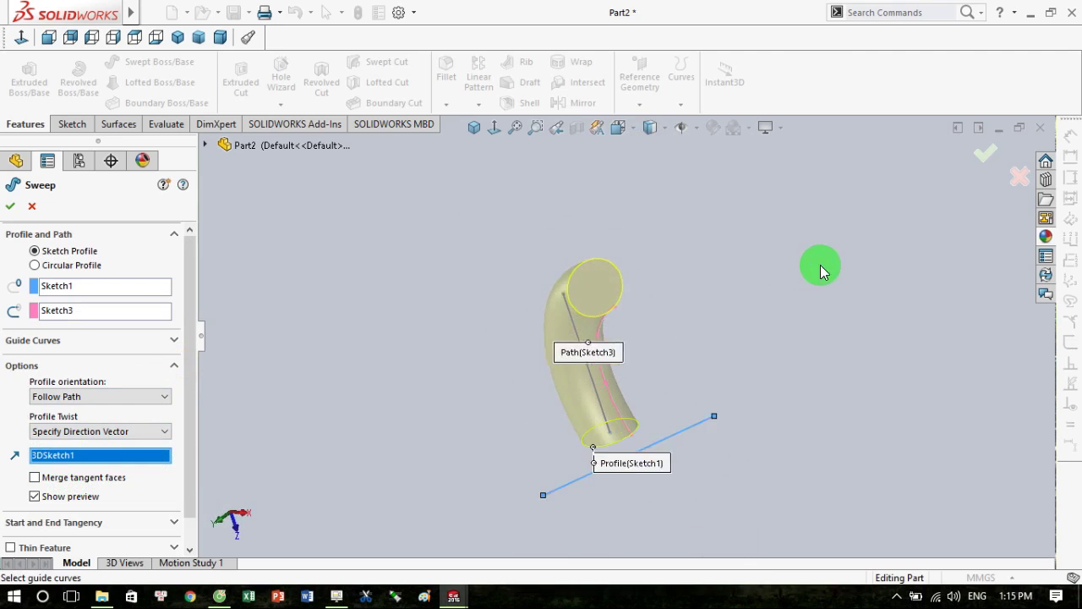
pyautogui.moveTo(821, 268)
pyautogui.mouseDown(button='middle')
pyautogui.moveTo(665, 447)
pyautogui.moveTo(813, 460)
pyautogui.moveTo(770, 399)
pyautogui.moveTo(674, 442)
pyautogui.moveTo(665, 476)
pyautogui.moveTo(693, 325)
pyautogui.moveTo(613, 433)
pyautogui.moveTo(583, 379)
pyautogui.mouseUp(button='middle')
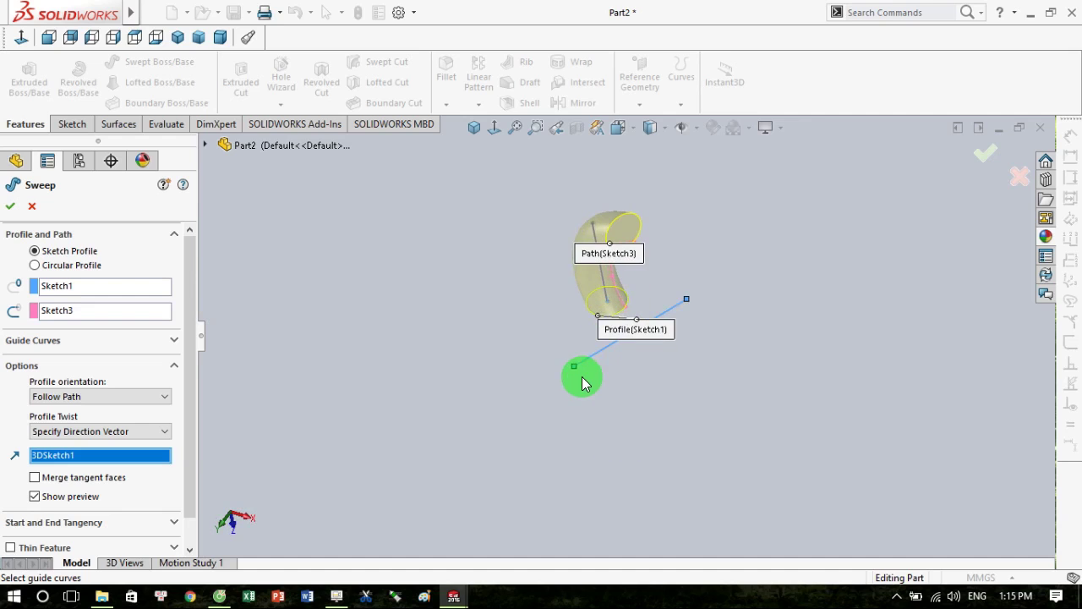
pyautogui.click(988, 155)
pyautogui.moveTo(766, 240)
pyautogui.mouseDown(button='middle')
pyautogui.moveTo(894, 227)
pyautogui.moveTo(811, 289)
pyautogui.mouseUp(button='middle')
# Open 3DSketch1 for editing and delete its old direction line.
pyautogui.click(64, 394)
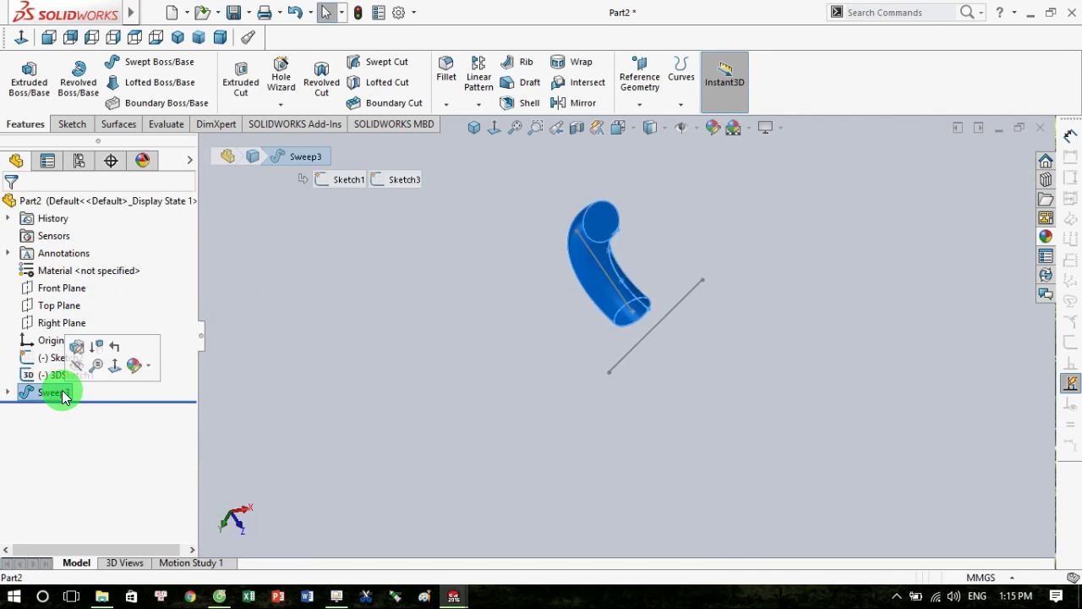
pyautogui.click(264, 367)
pyautogui.click(48, 383)
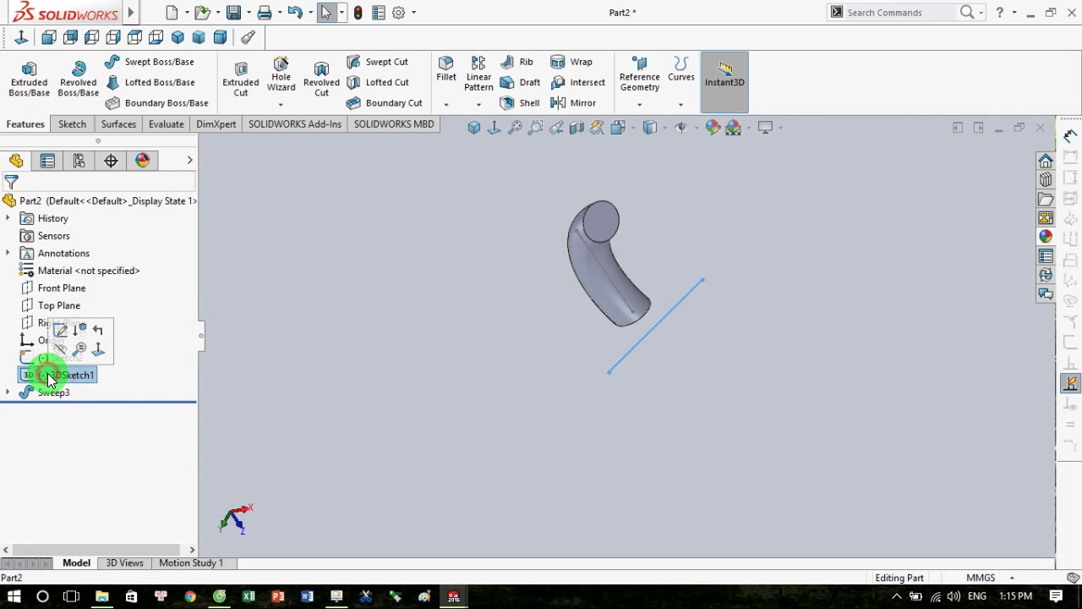
pyautogui.click(63, 330)
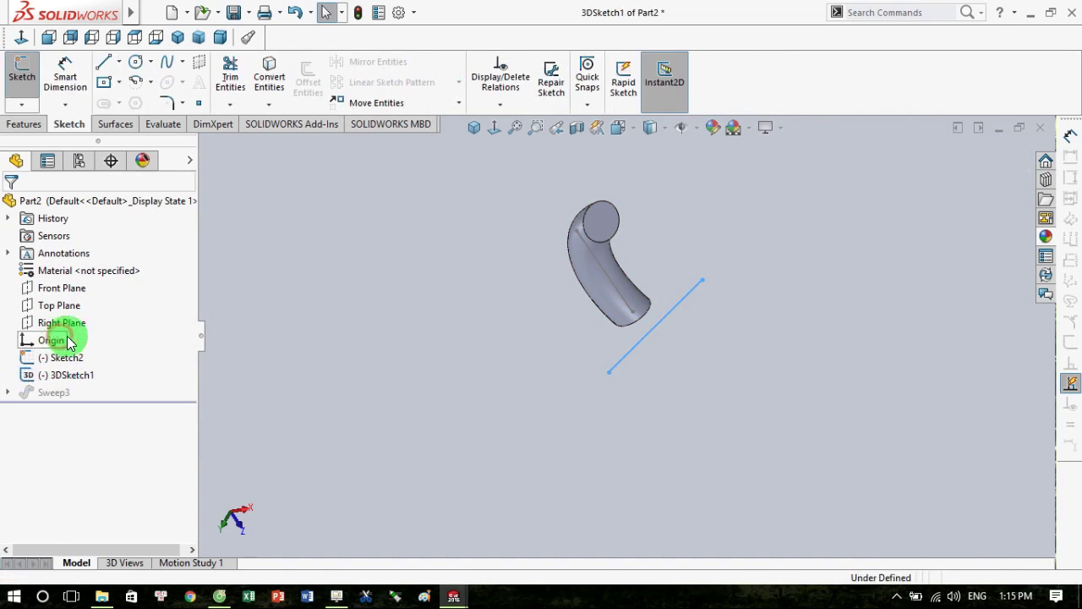
pyautogui.click(629, 353)
pyautogui.press('Delete')
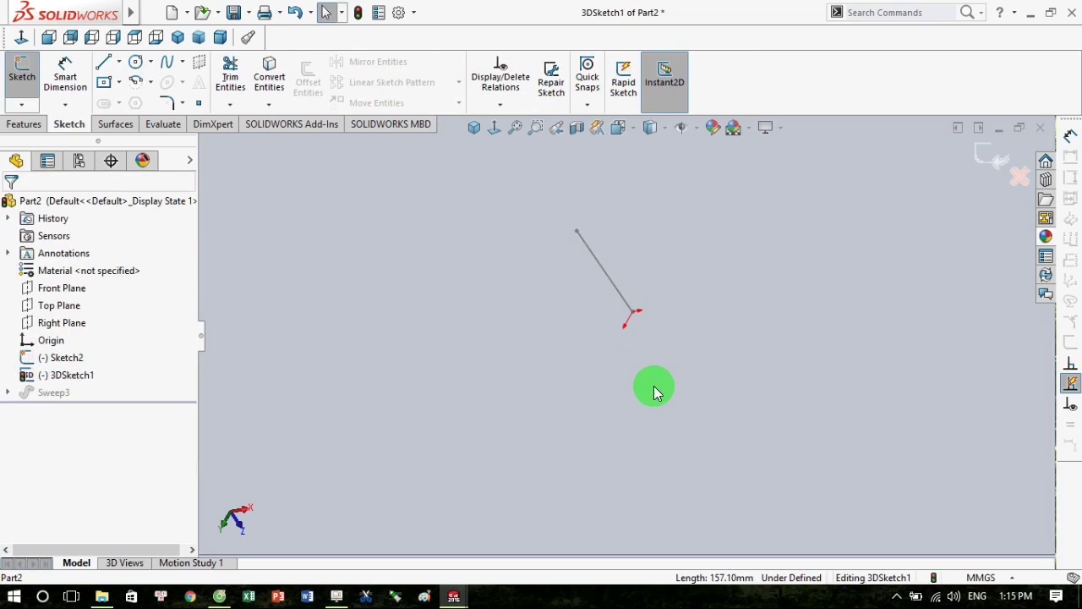
# Draw a new horizontal line in 3DSketch1 and exit the sketch to rebuild Sweep3.
pyautogui.moveTo(656, 392); pyautogui.dragTo(754, 331, button='middle')
pyautogui.click(101, 61)
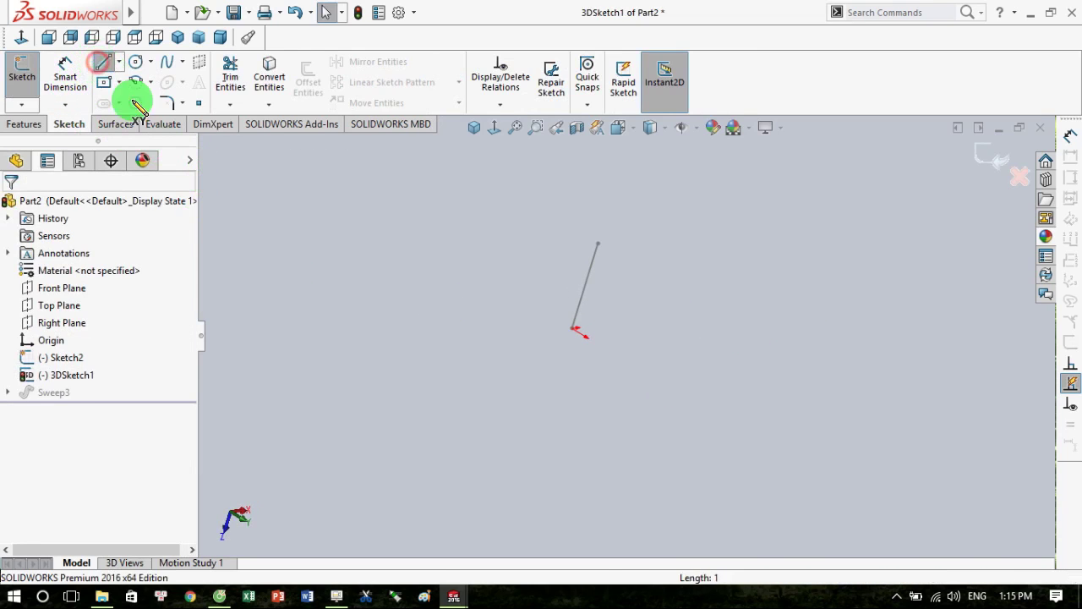
pyautogui.click(658, 372)
pyautogui.click(511, 372)
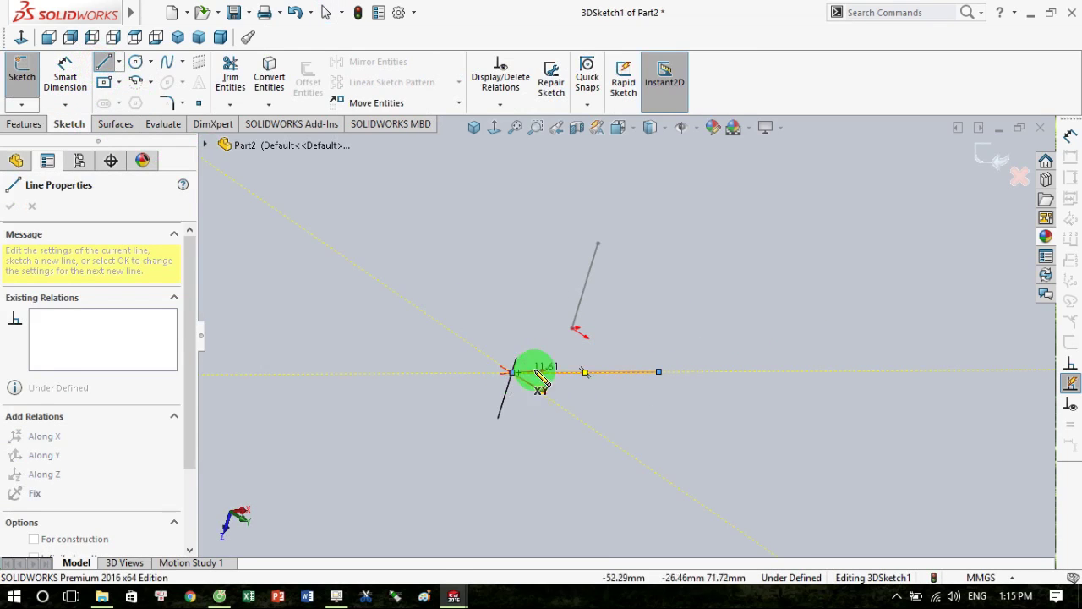
pyautogui.press('Escape')
pyautogui.click(981, 154)
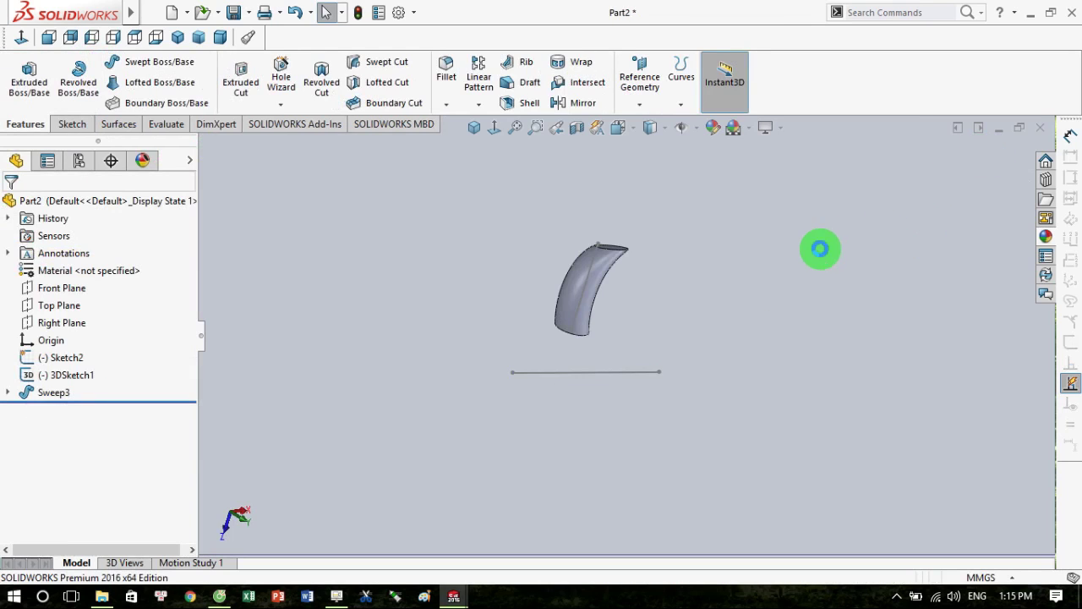
pyautogui.moveTo(817, 249); pyautogui.dragTo(423, 328, button='middle')
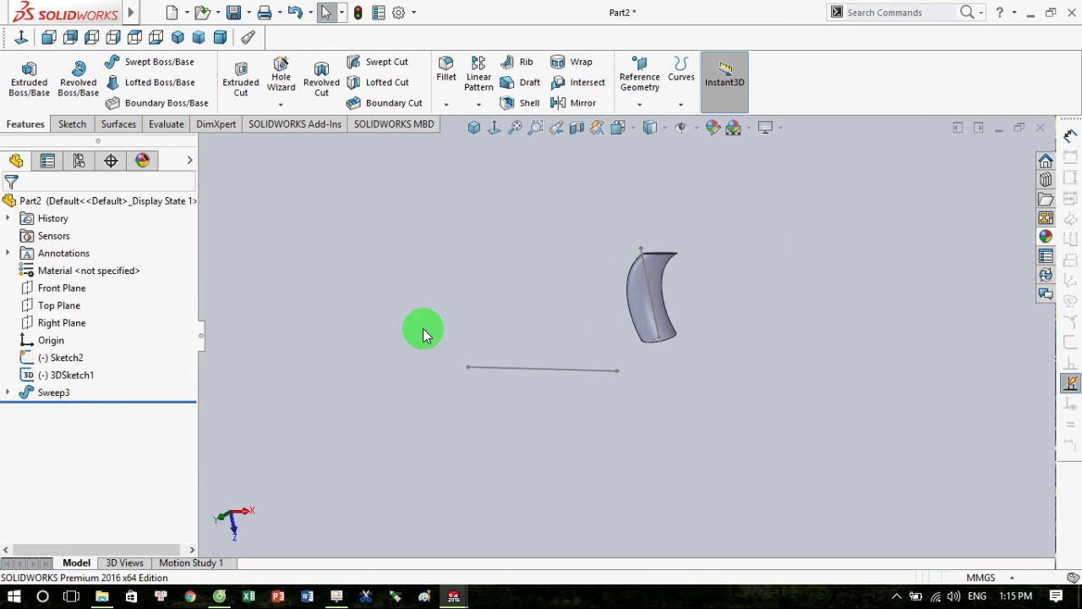
pyautogui.click(41, 397)
# Reopen Sweep3 and replace its twist direction vector with the new horizontal line.
pyautogui.click(48, 359)
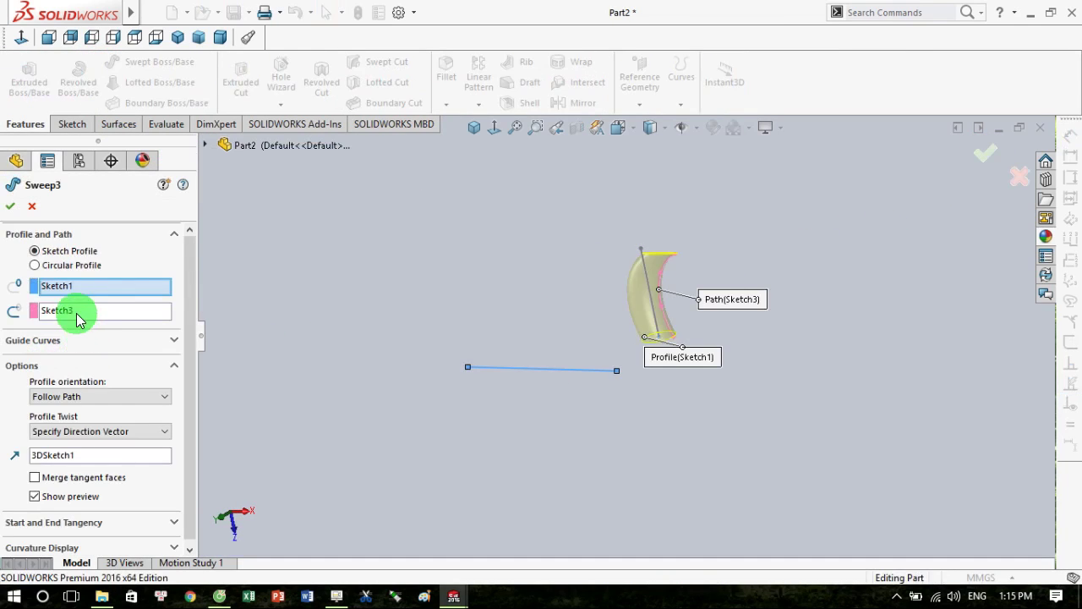
pyautogui.click(135, 456)
pyautogui.rightClick(135, 456)
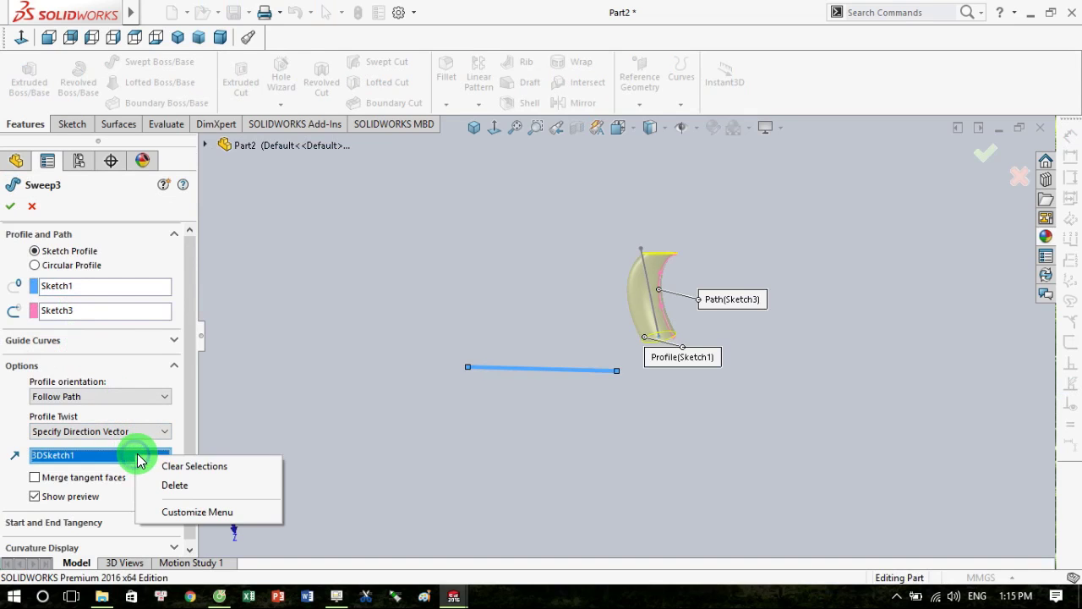
pyautogui.click(158, 482)
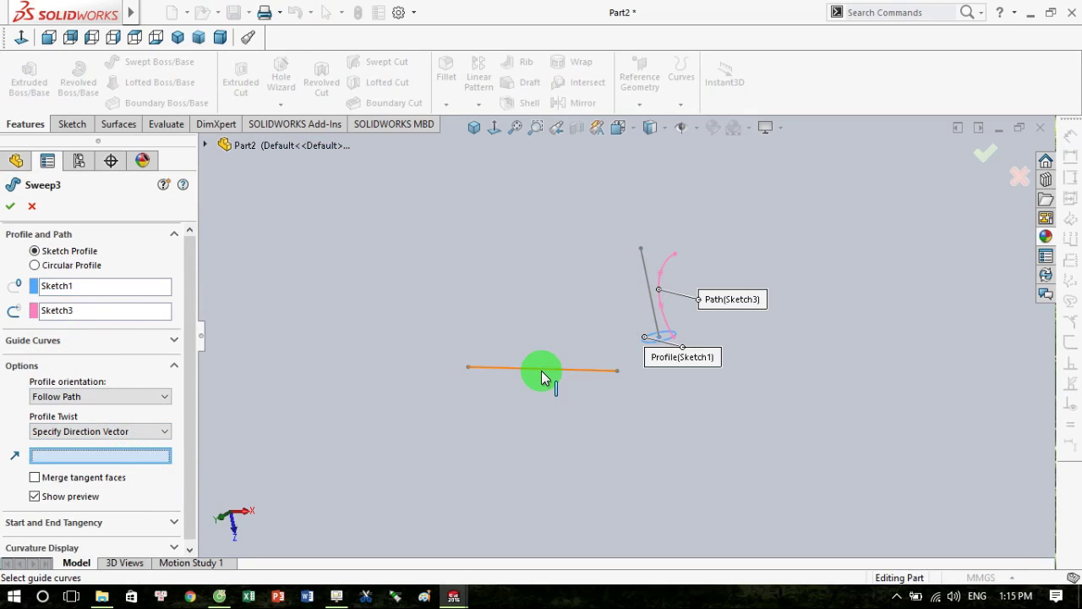
pyautogui.click(521, 418)
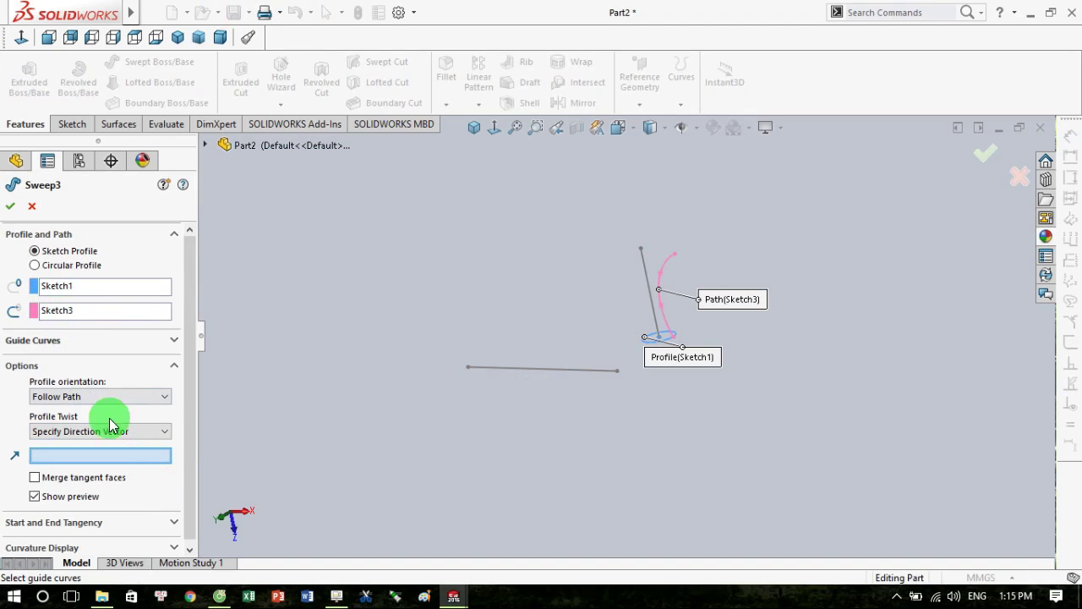
pyautogui.click(502, 372)
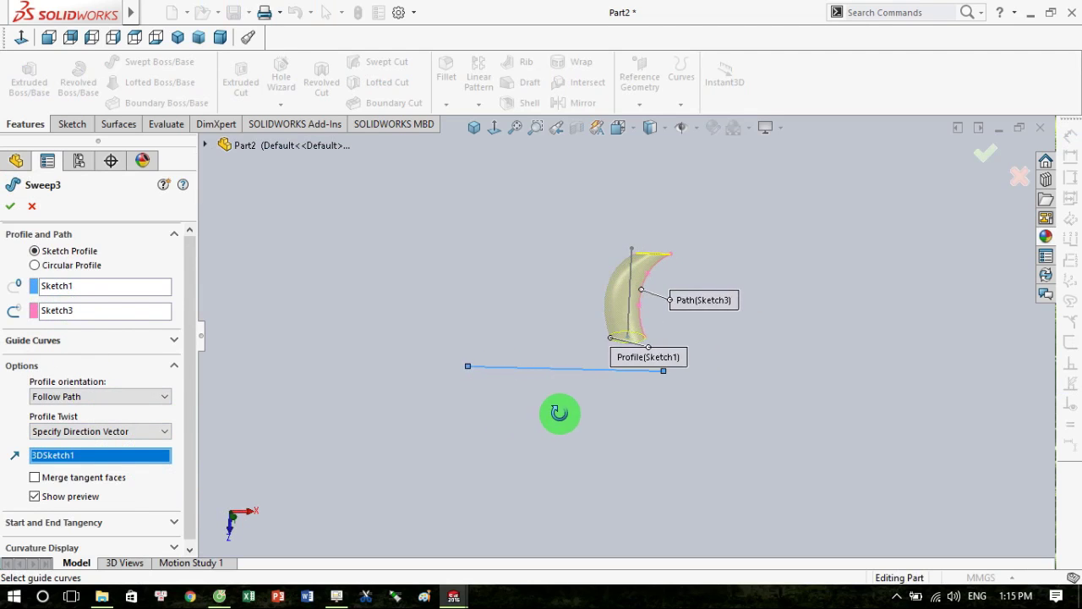
# Toggle Show preview off and on, then accept the updated Sweep3.
pyautogui.moveTo(742, 295); pyautogui.dragTo(534, 290, button='middle')
pyautogui.scroll(3, 495, 350)
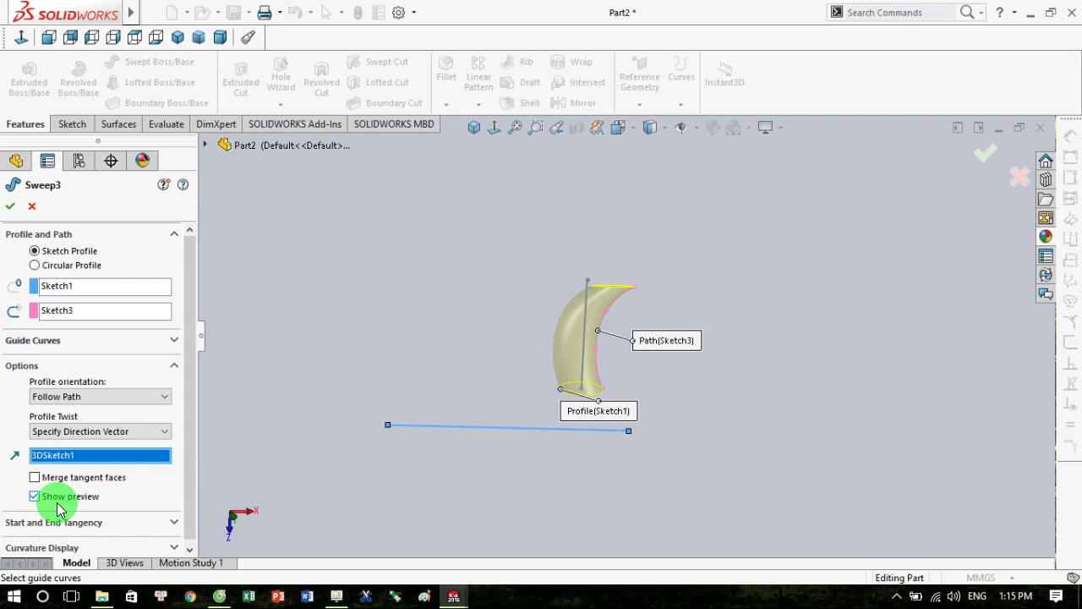
pyautogui.click(36, 498)
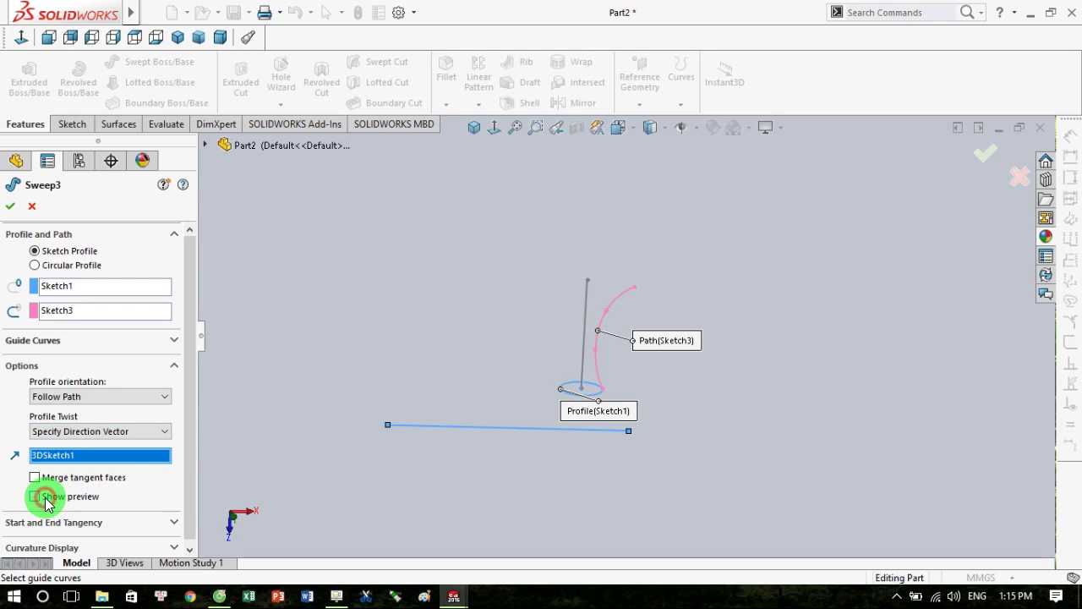
pyautogui.click(35, 497)
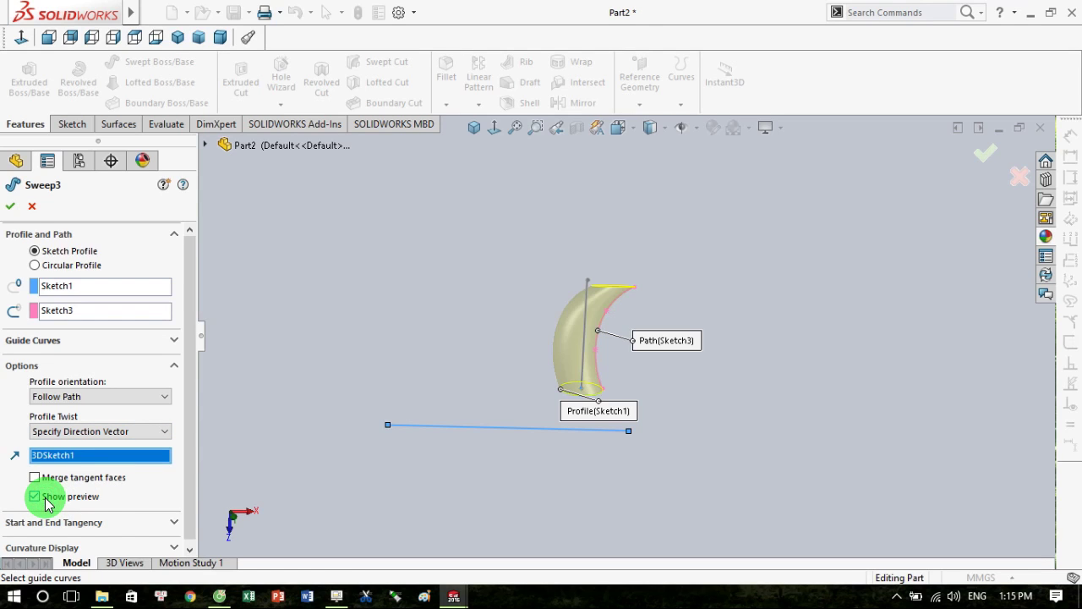
pyautogui.click(32, 210)
pyautogui.moveTo(386, 345)
pyautogui.mouseDown(button='middle')
pyautogui.moveTo(548, 383)
pyautogui.moveTo(522, 358)
pyautogui.mouseUp(button='middle')
# Edit Sweep3 and review Start and End Tangency, leaving the start tangency at None.
pyautogui.rightClick(48, 404)
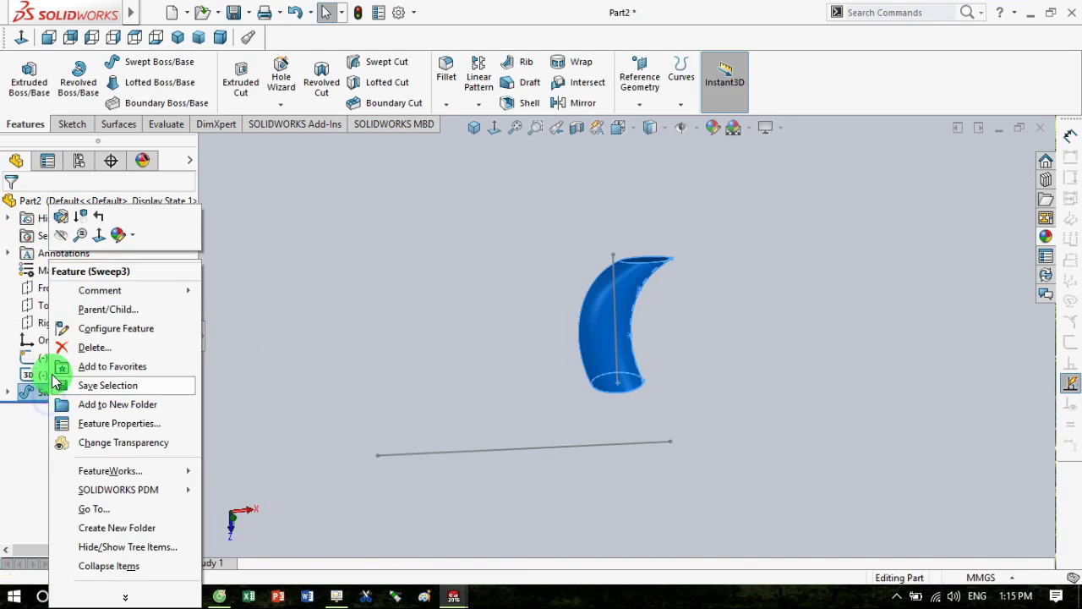
pyautogui.click(49, 233)
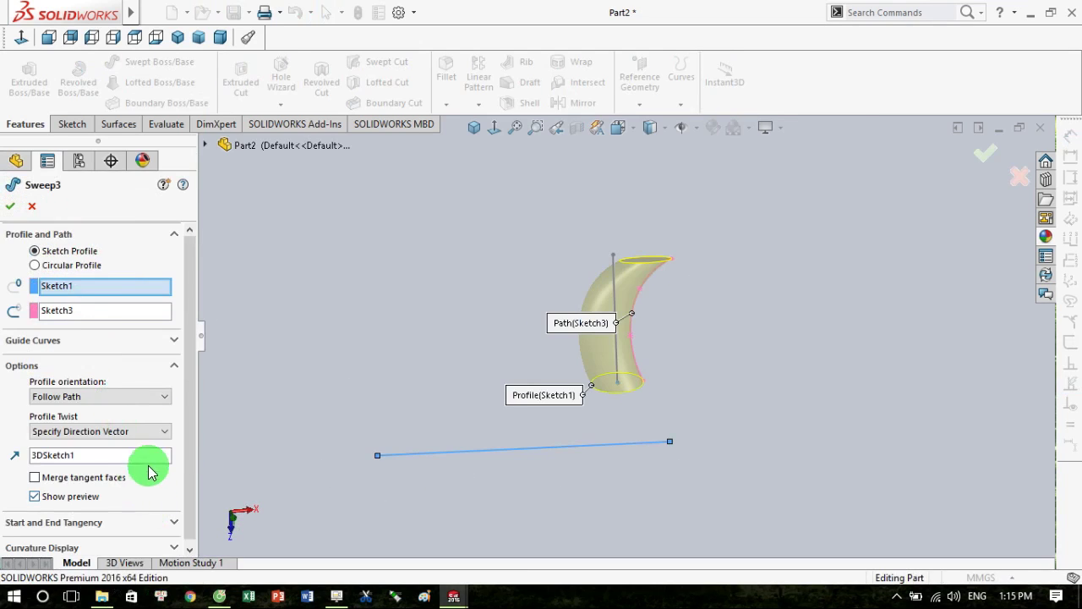
pyautogui.moveTo(194, 384); pyautogui.dragTo(194, 405)
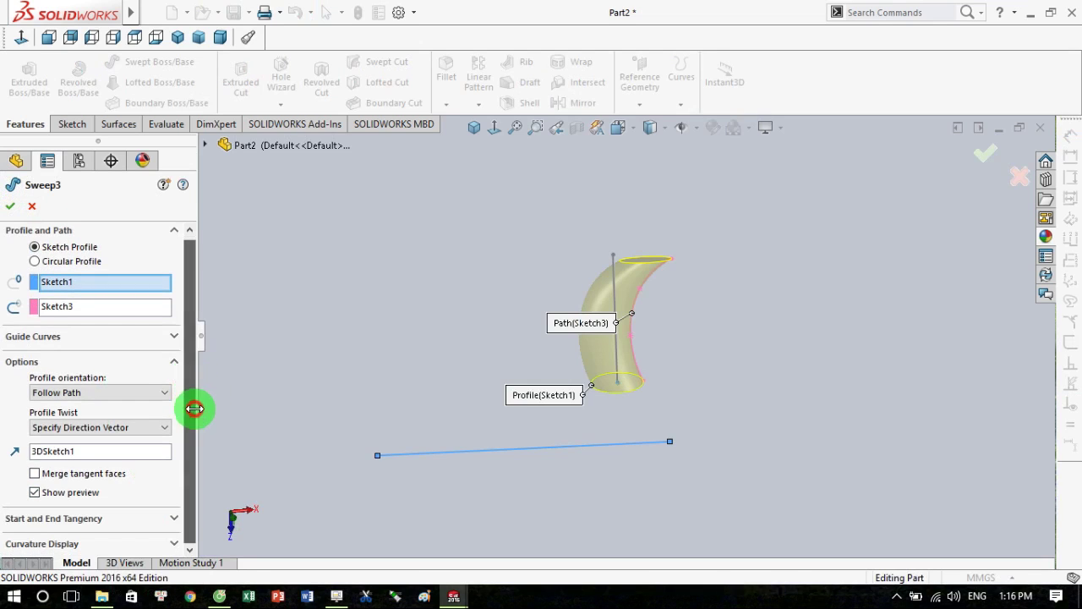
pyautogui.click(173, 518)
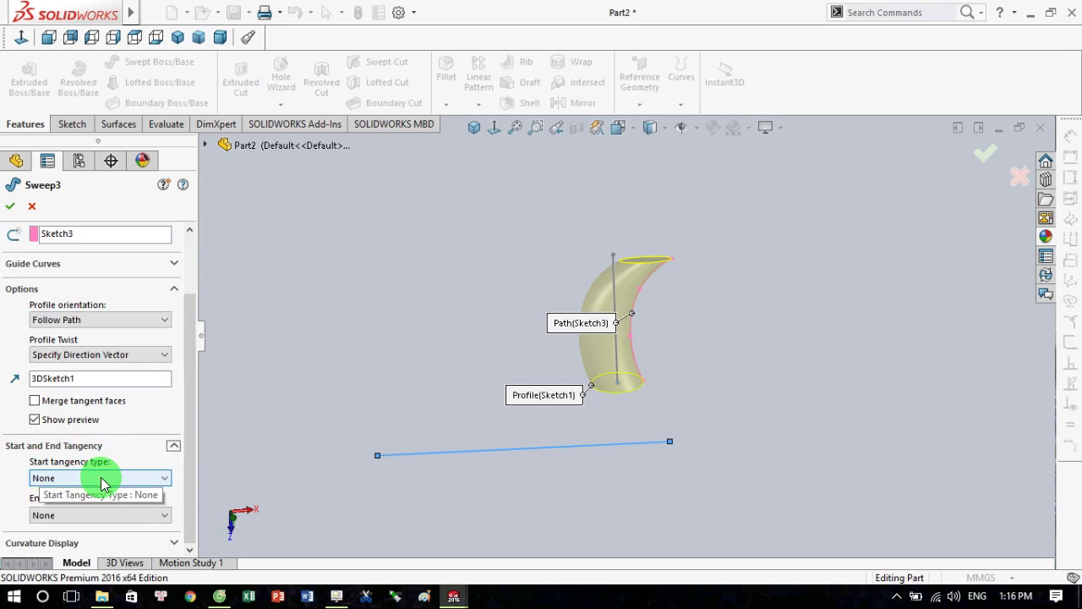
pyautogui.click(152, 477)
pyautogui.click(152, 478)
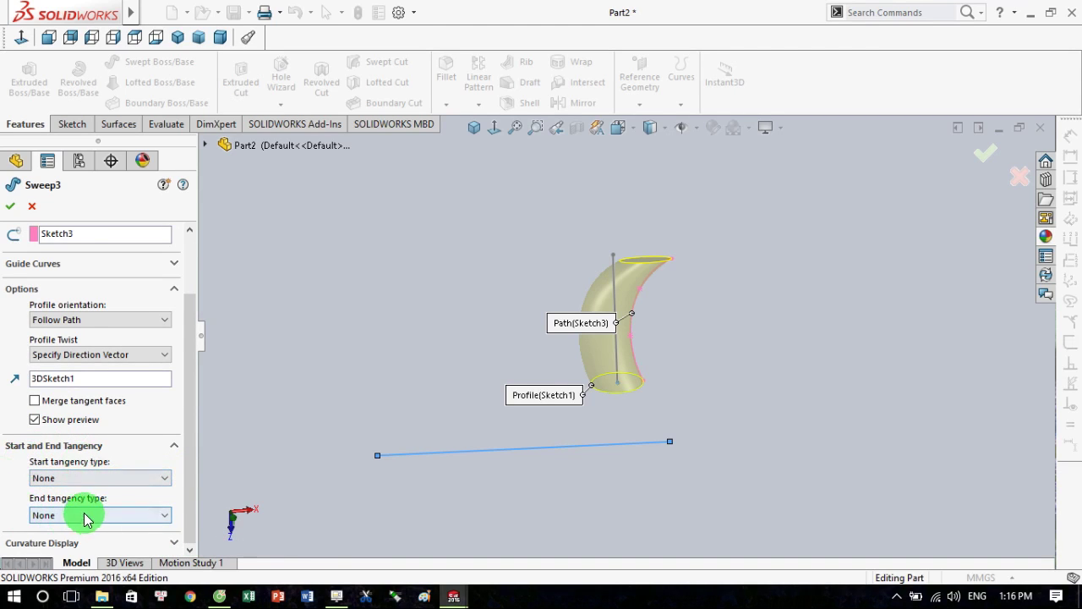
pyautogui.click(156, 480)
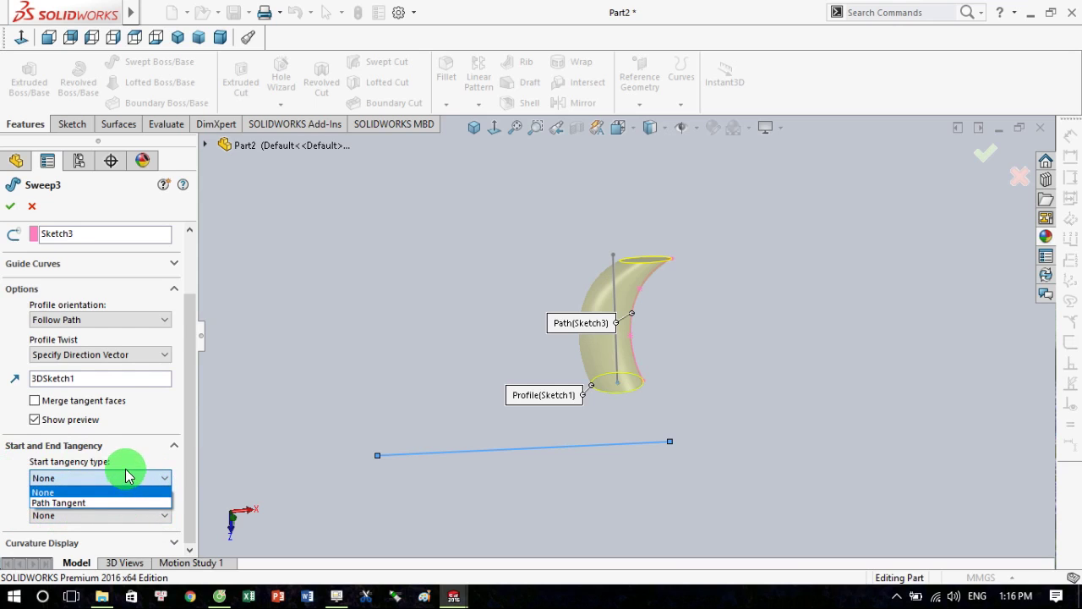
pyautogui.moveTo(193, 313); pyautogui.dragTo(193, 258)
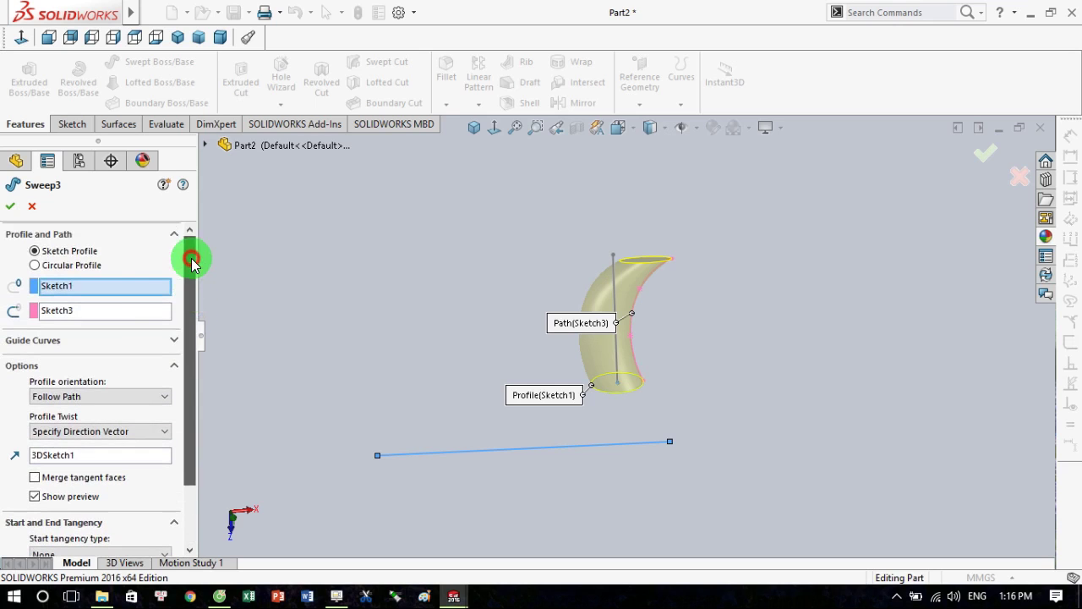
# Replace the Sketch3 sweep path with the straight Sketch2 line.
pyautogui.click(115, 312)
pyautogui.rightClick(112, 309)
pyautogui.click(134, 336)
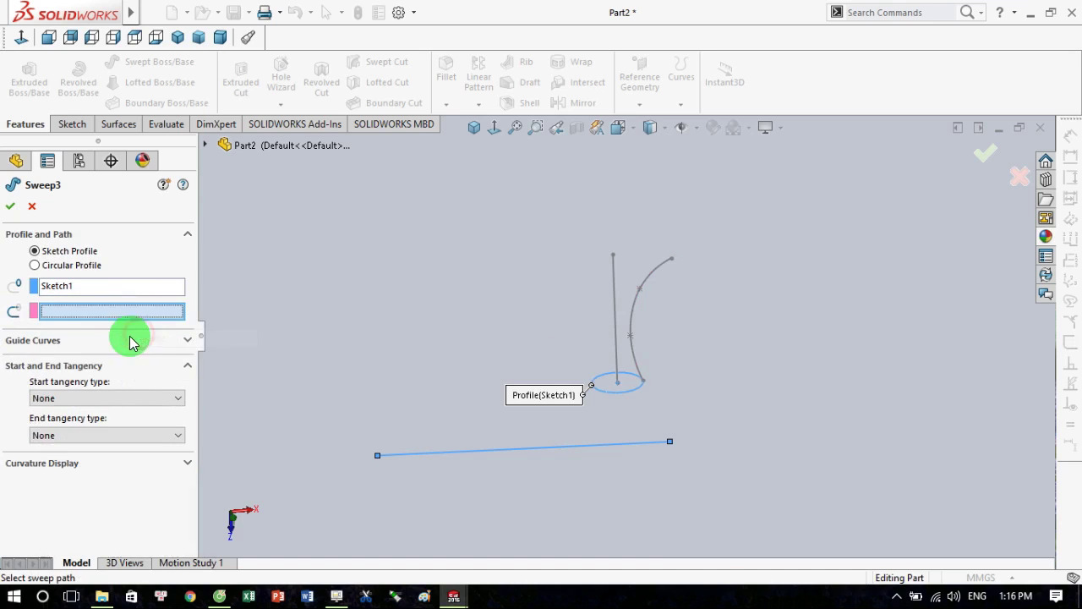
pyautogui.click(615, 278)
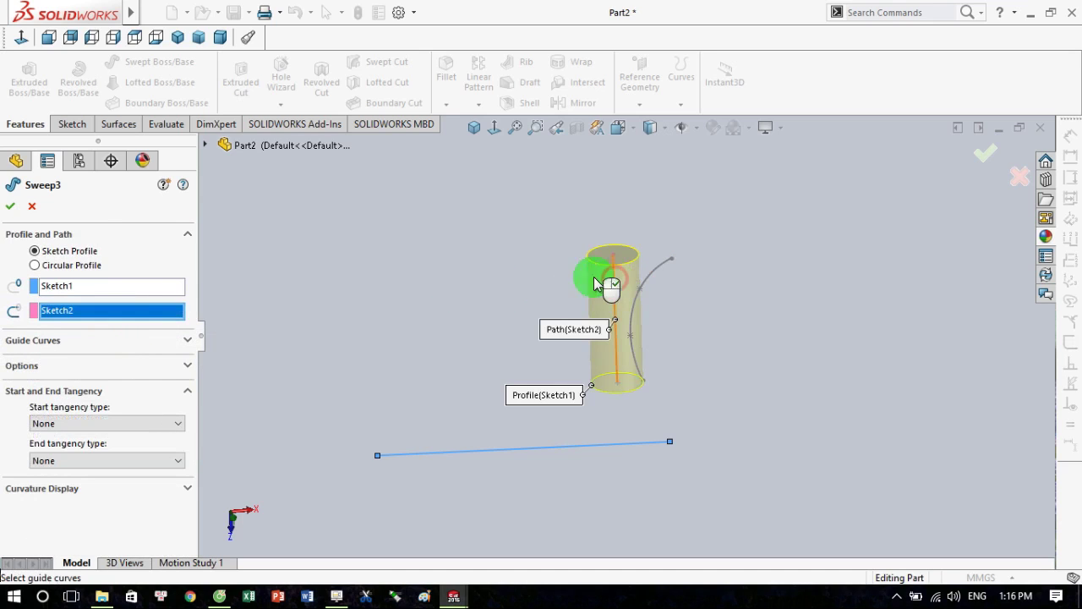
# Add Sketch3 as a guide curve, giving a flared funnel preview.
pyautogui.click(98, 343)
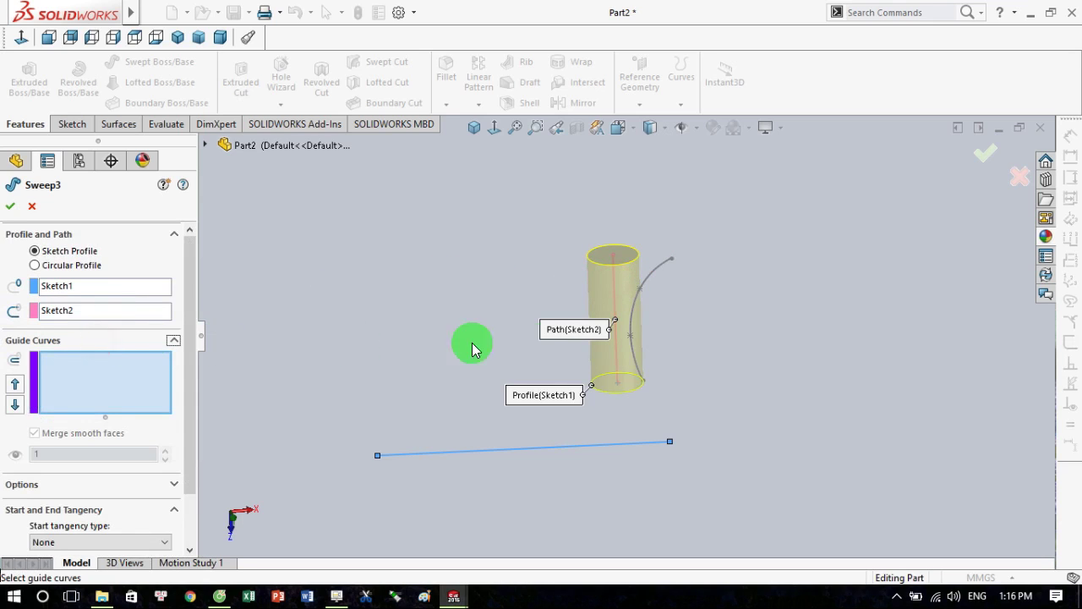
pyautogui.click(658, 273)
pyautogui.scroll(-2, 347, 372)
pyautogui.scroll(-2, 252, 429)
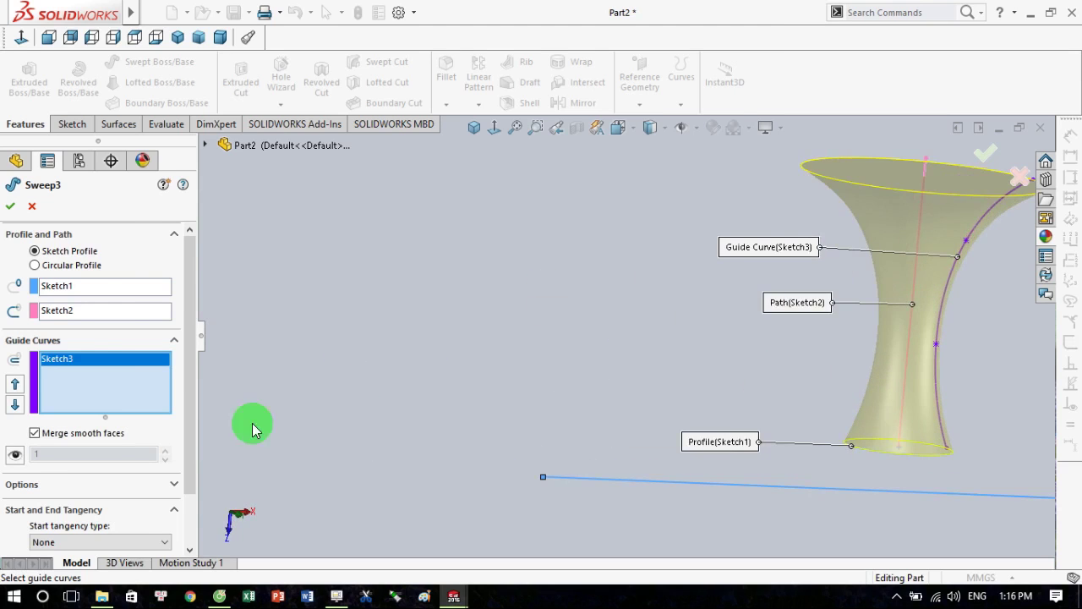
pyautogui.scroll(2, 862, 364)
pyautogui.scroll(1, 718, 307)
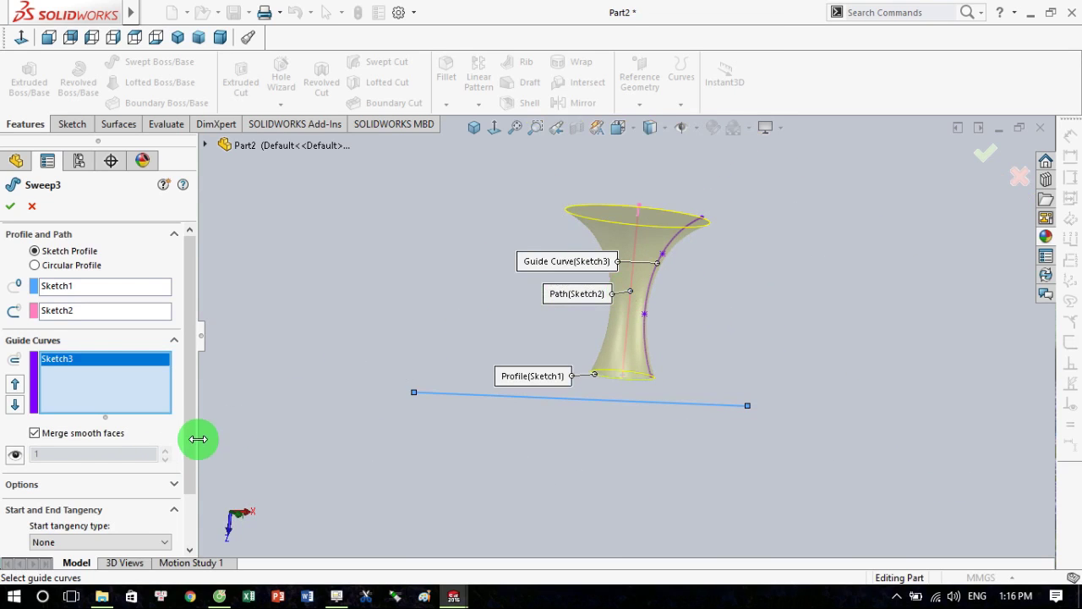
pyautogui.scroll(-2, 169, 486)
# Set the start tangency type to Path Tangent.
pyautogui.click(135, 478)
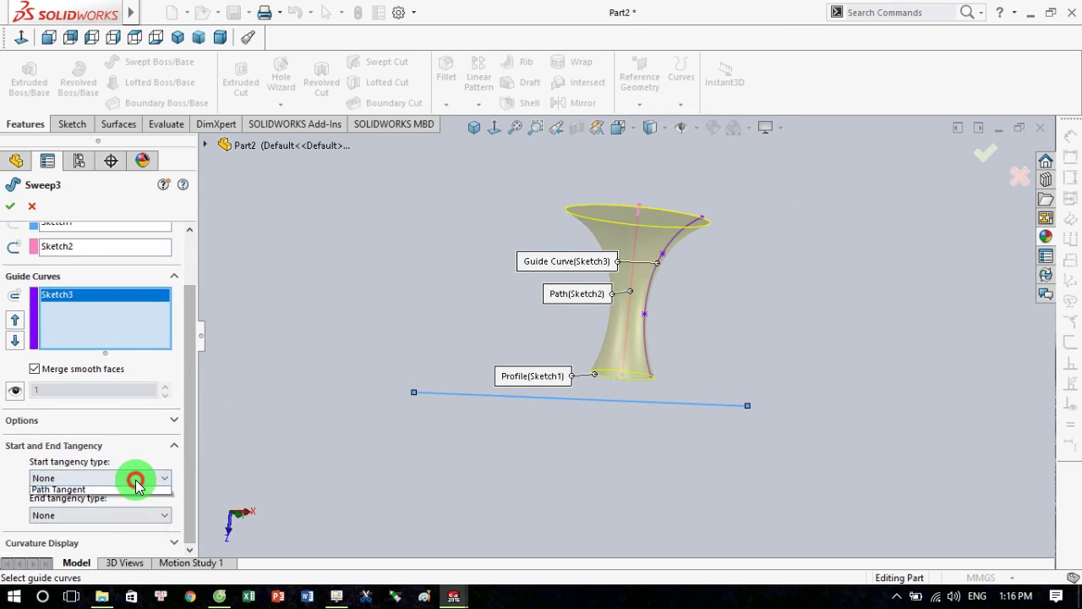
pyautogui.click(140, 502)
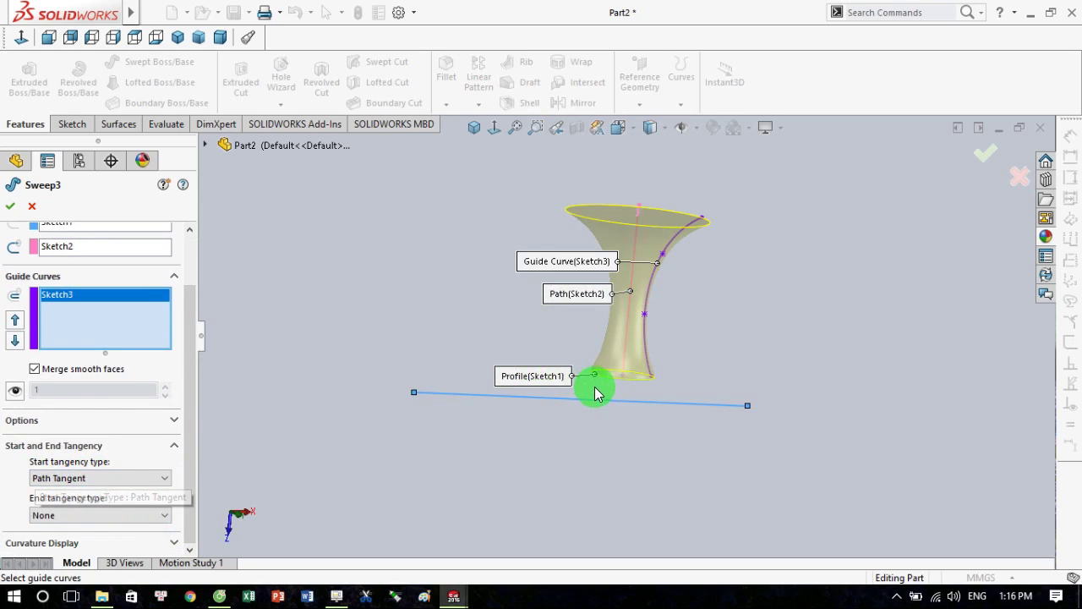
pyautogui.scroll(-2, 591, 385)
pyautogui.scroll(-2, 596, 364)
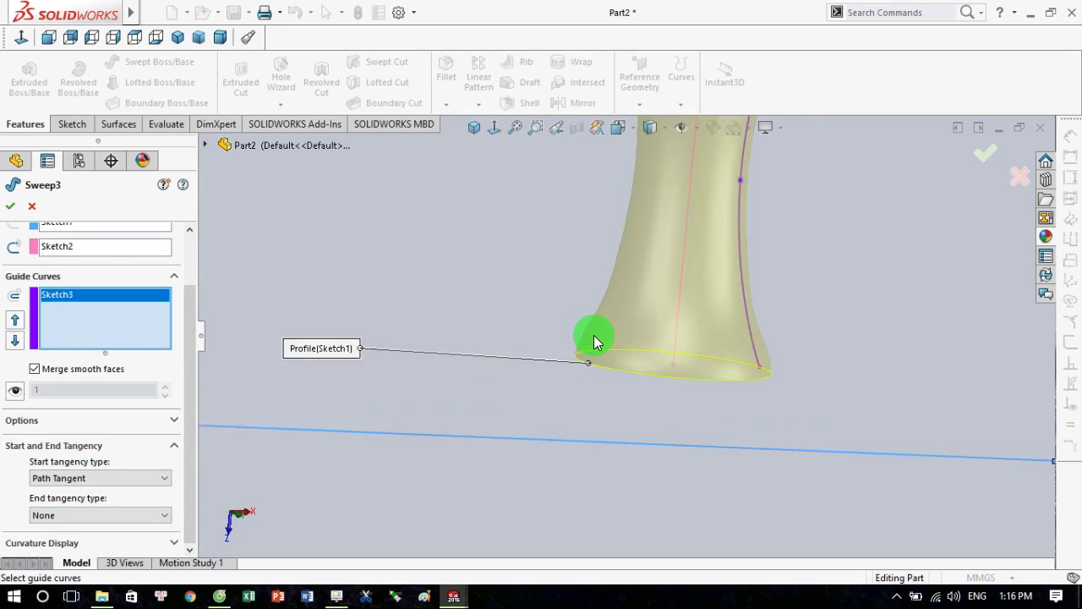
pyautogui.scroll(-2, 590, 339)
pyautogui.scroll(-2, 589, 346)
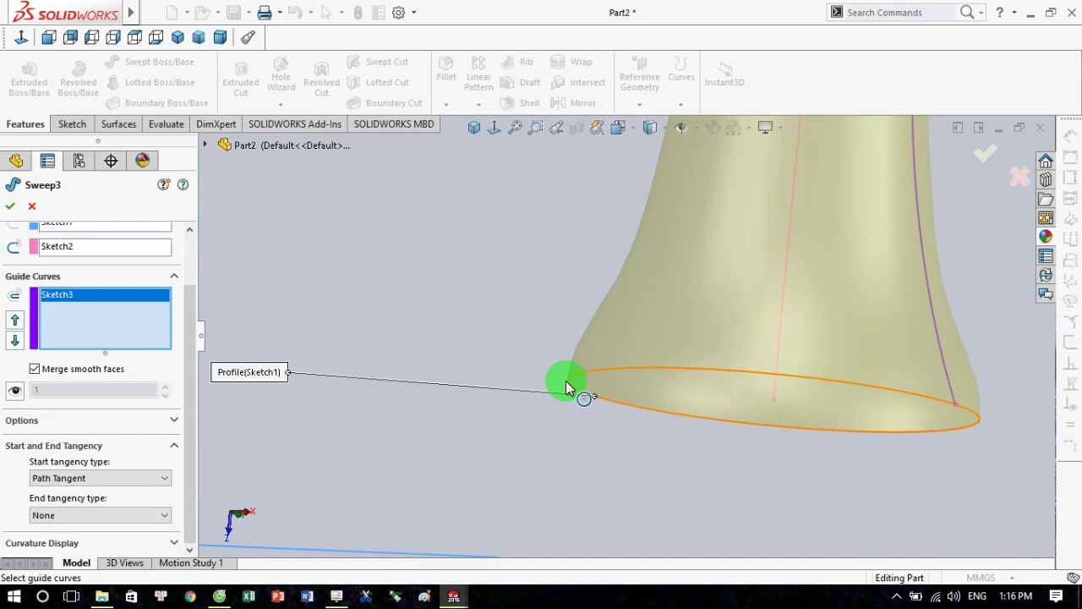
pyautogui.scroll(2, 561, 391)
pyautogui.scroll(2, 561, 392)
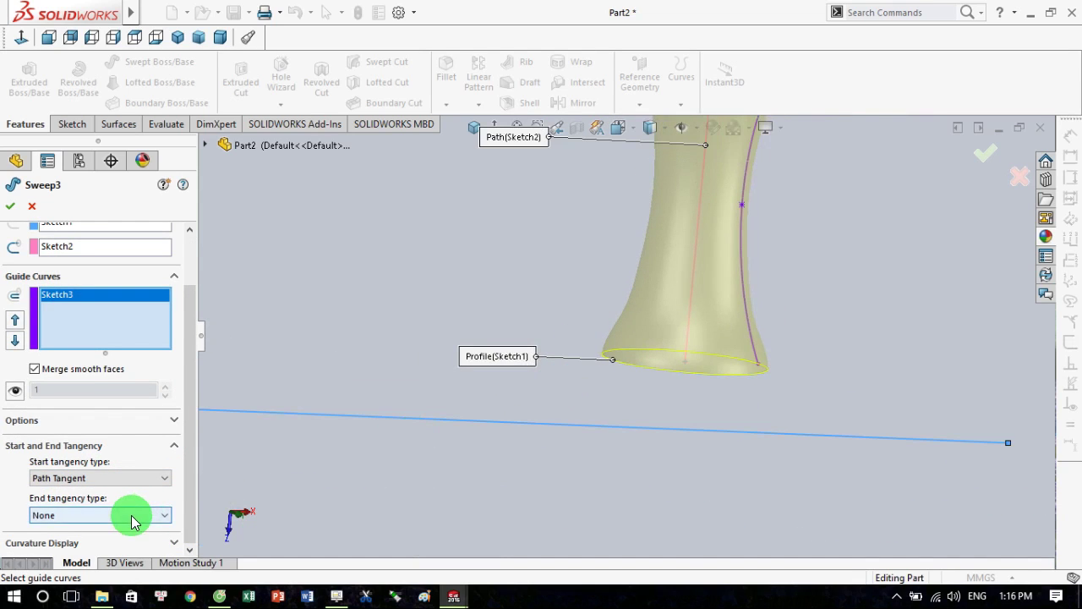
# Set the end tangency type to Path Tangent and view the narrow end.
pyautogui.click(131, 513)
pyautogui.click(127, 540)
pyautogui.scroll(3, 531, 273)
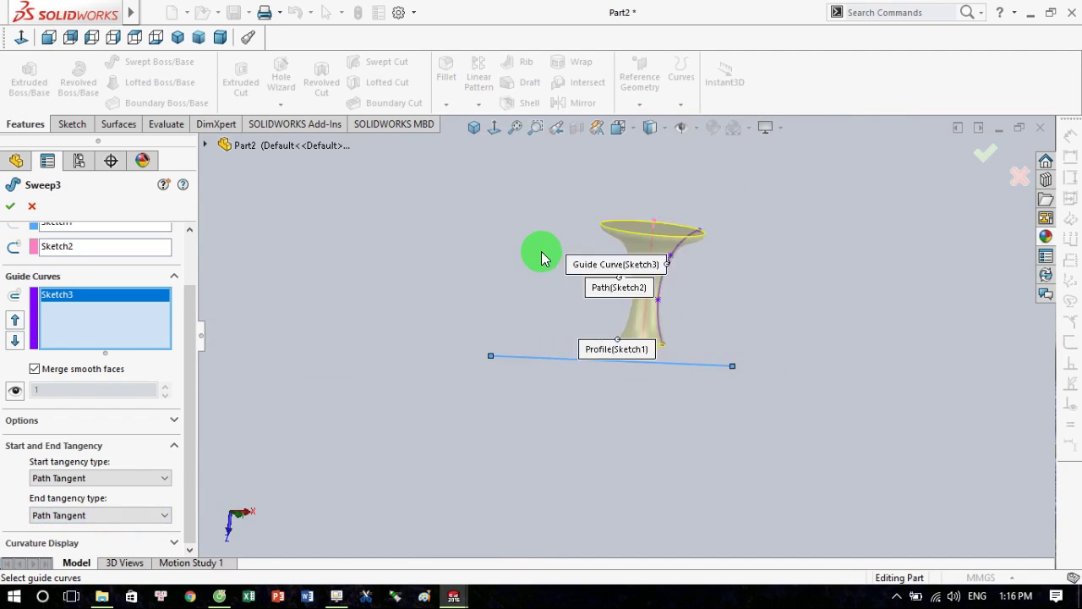
pyautogui.scroll(-1, 629, 283)
pyautogui.scroll(-2, 630, 284)
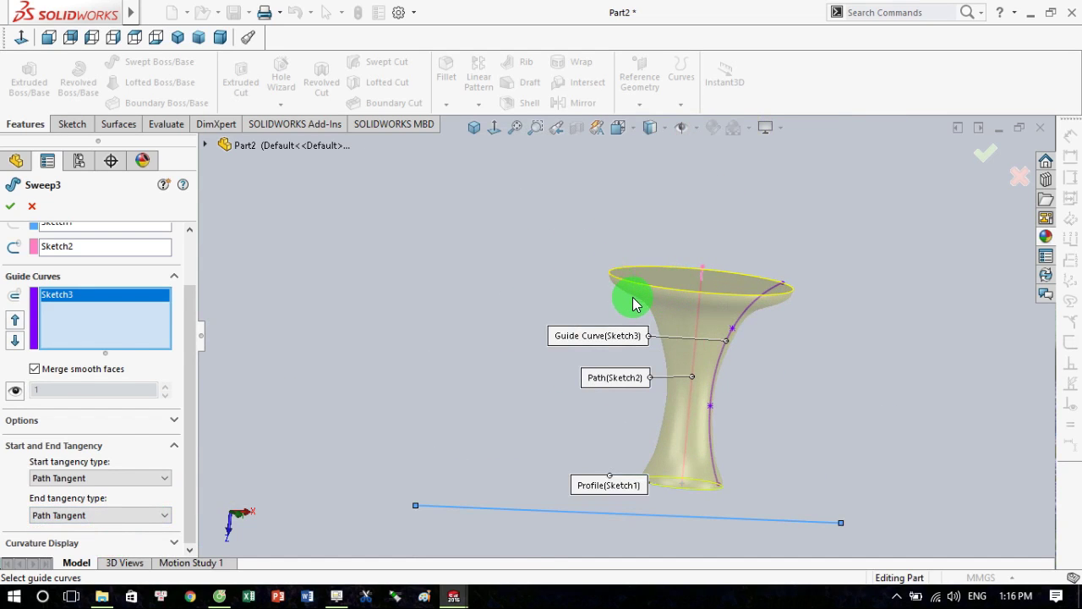
pyautogui.scroll(-2, 610, 288)
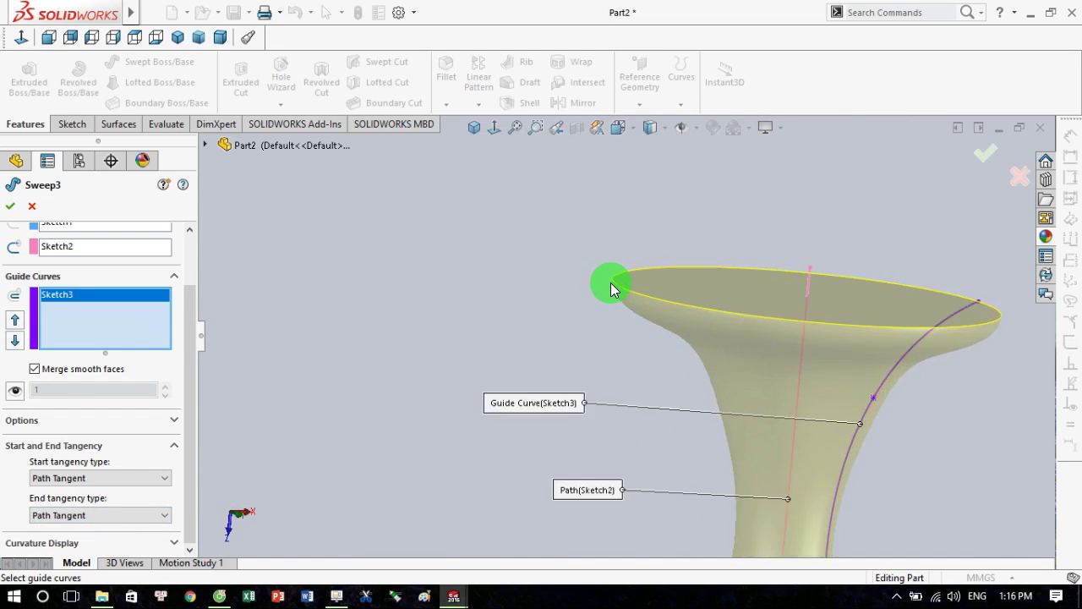
pyautogui.scroll(-2, 613, 289)
pyautogui.scroll(5, 626, 300)
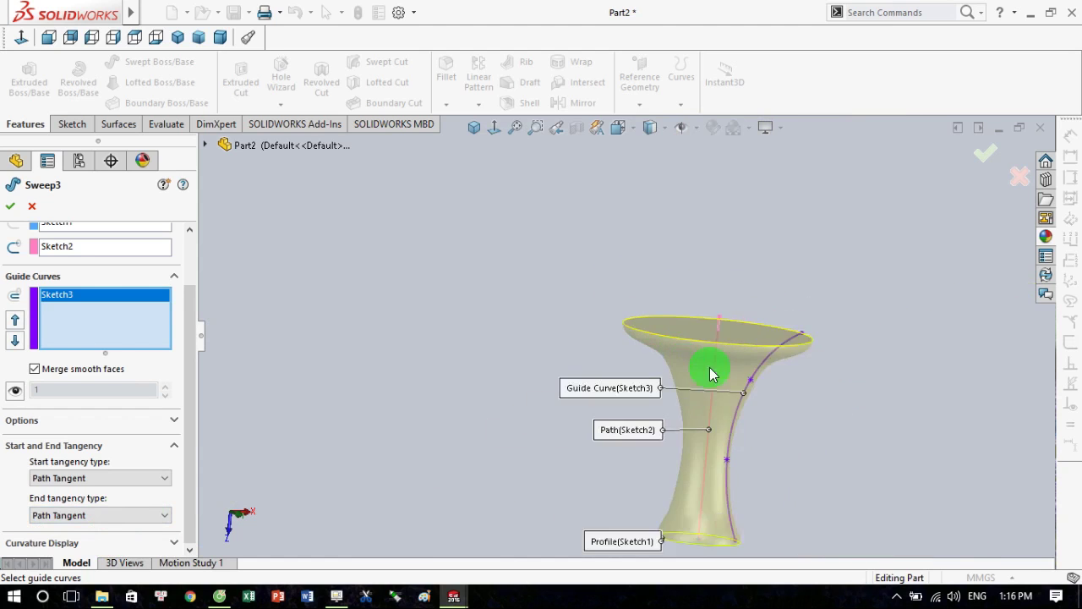
pyautogui.scroll(-2, 744, 359)
pyautogui.scroll(-1, 727, 334)
pyautogui.moveTo(661, 367)
pyautogui.mouseDown(button='middle')
pyautogui.moveTo(572, 429)
pyautogui.moveTo(476, 533)
pyautogui.moveTo(615, 457)
pyautogui.moveTo(164, 478)
pyautogui.mouseUp(button='middle')
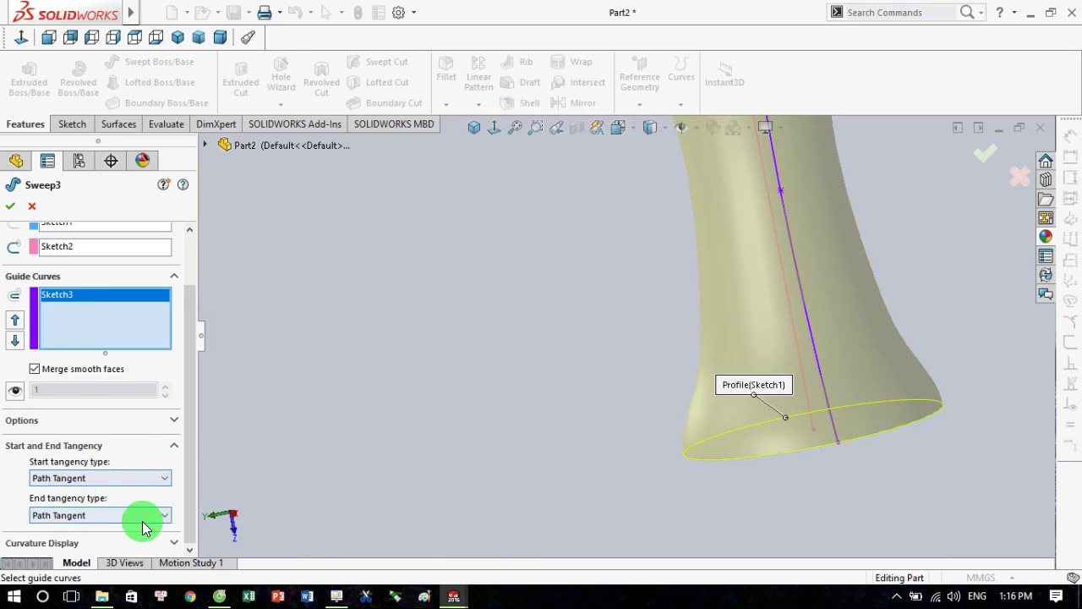
# Turn on Mesh preview under Curvature Display with mesh density 8.
pyautogui.click(173, 542)
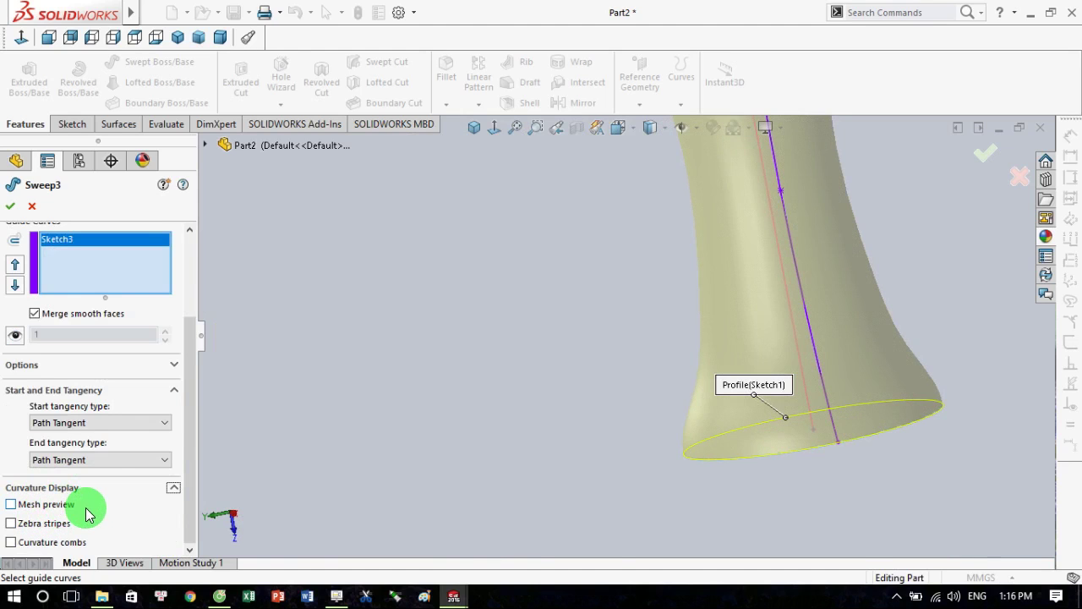
pyautogui.scroll(3, 674, 338)
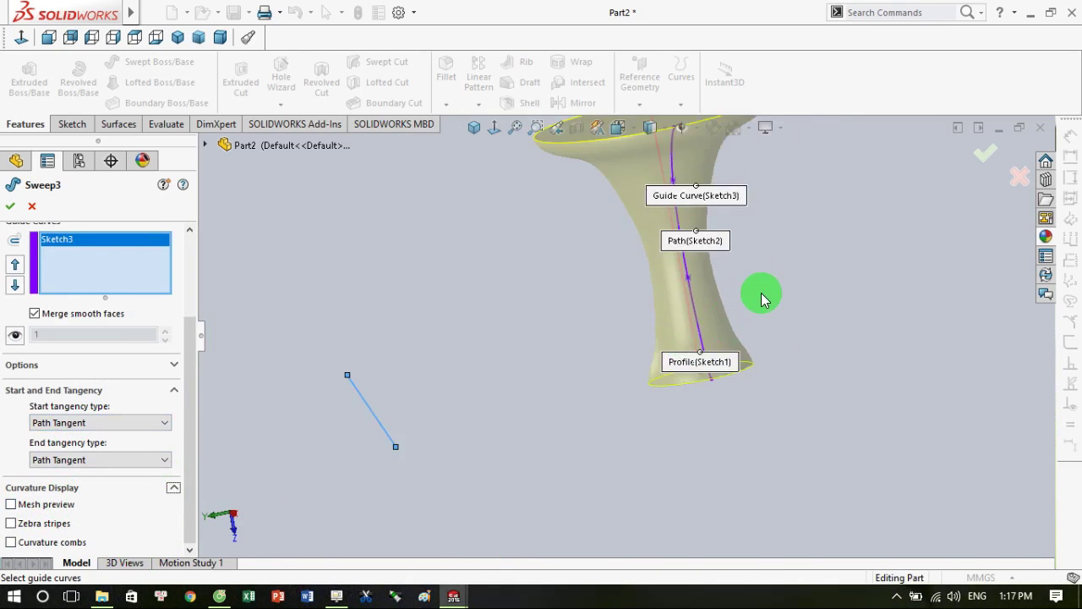
pyautogui.moveTo(763, 298)
pyautogui.mouseDown(button='middle')
pyautogui.moveTo(754, 259)
pyautogui.moveTo(783, 266)
pyautogui.moveTo(665, 261)
pyautogui.moveTo(700, 297)
pyautogui.moveTo(422, 384)
pyautogui.moveTo(374, 338)
pyautogui.moveTo(398, 399)
pyautogui.moveTo(411, 346)
pyautogui.moveTo(476, 357)
pyautogui.mouseUp(button='middle')
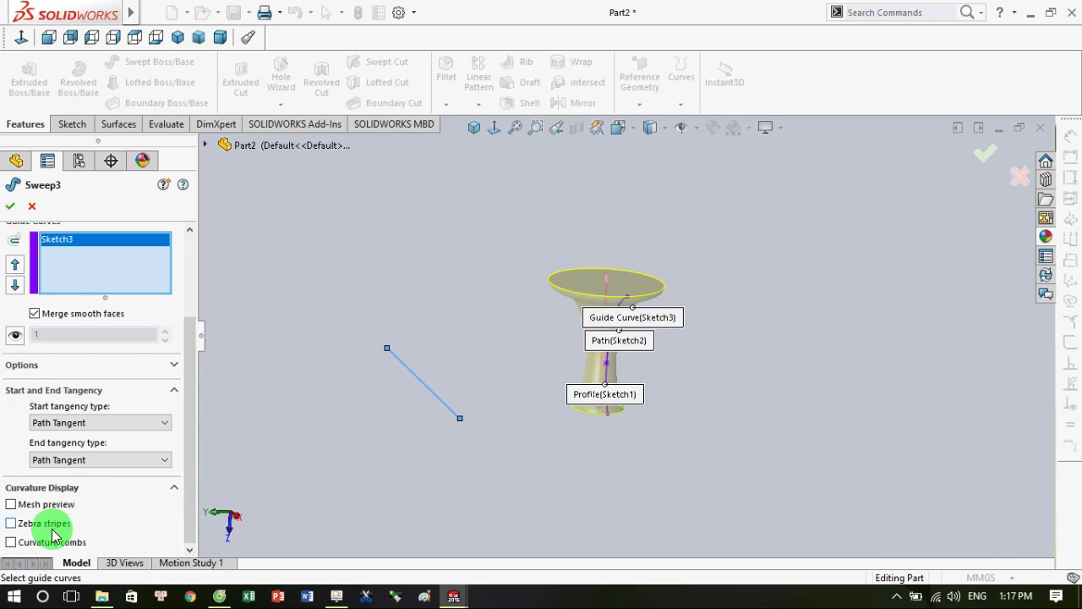
pyautogui.click(11, 505)
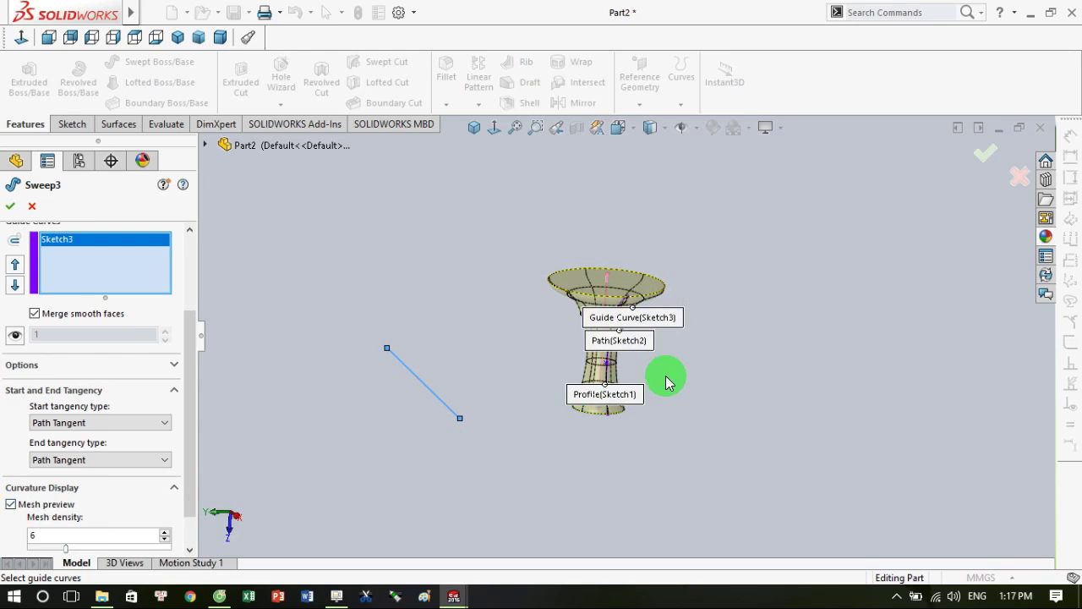
pyautogui.scroll(-3, 666, 376)
pyautogui.scroll(3, 692, 423)
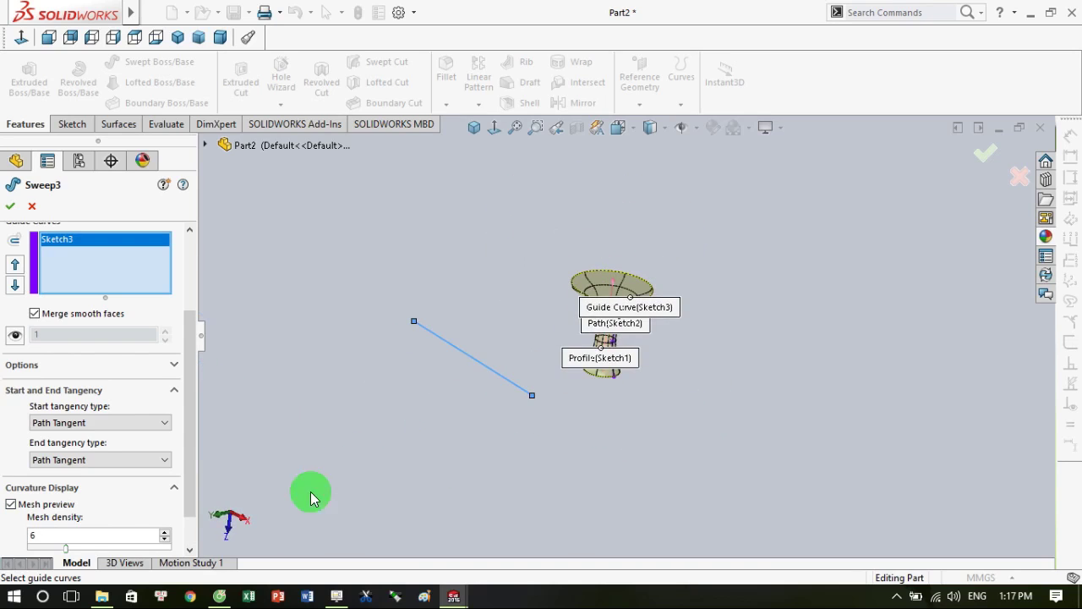
pyautogui.click(166, 532)
pyautogui.click(165, 539)
pyautogui.click(166, 539)
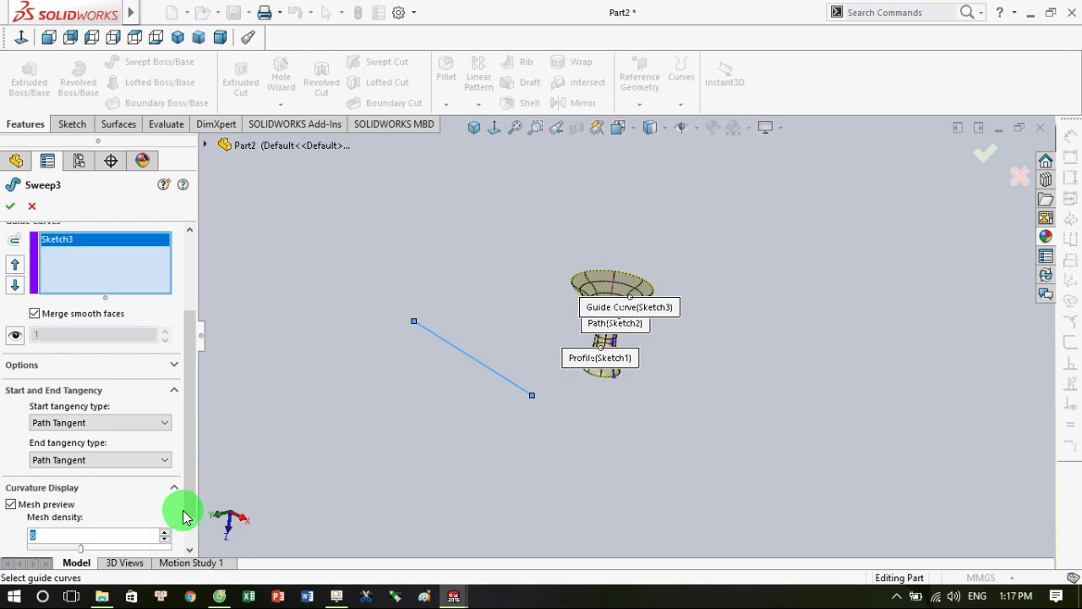
pyautogui.scroll(-1, 181, 512)
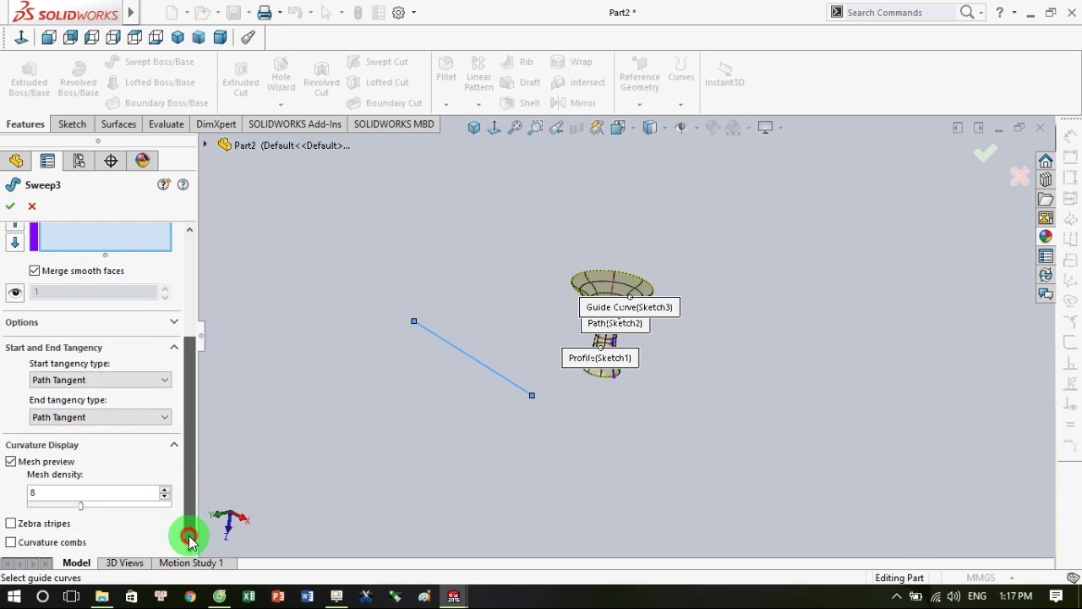
# Turn on Zebra stripes, inspect them, and accept the funnel-shaped Sweep3.
pyautogui.click(13, 525)
pyautogui.moveTo(785, 350)
pyautogui.mouseDown(button='middle')
pyautogui.moveTo(560, 338)
pyautogui.moveTo(428, 406)
pyautogui.mouseUp(button='middle')
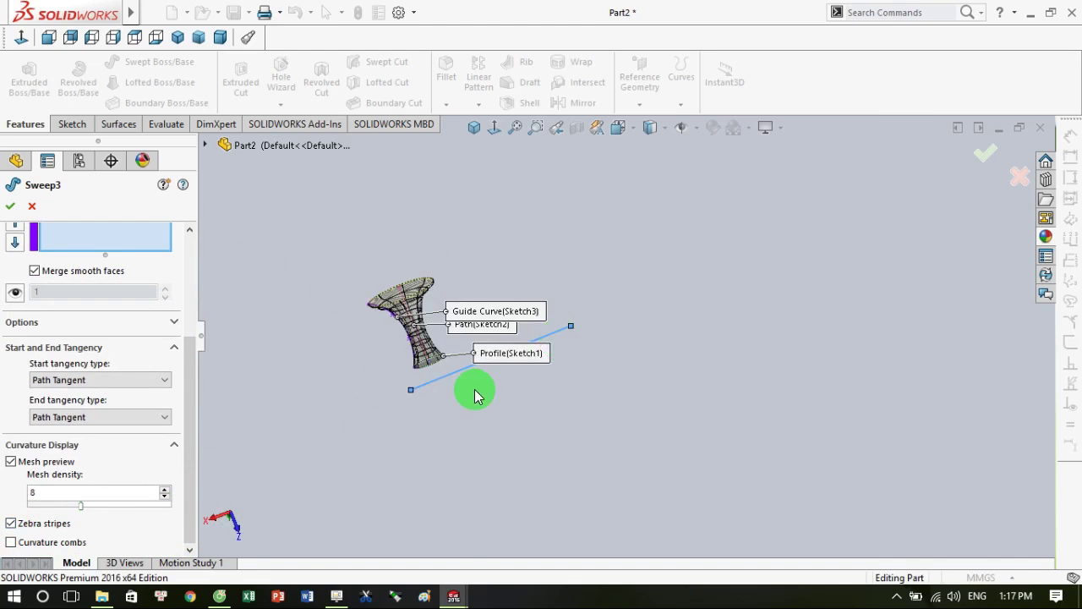
pyautogui.click(983, 152)
pyautogui.moveTo(553, 376)
pyautogui.mouseDown(button='middle')
pyautogui.moveTo(592, 394)
pyautogui.moveTo(600, 357)
pyautogui.moveTo(341, 377)
pyautogui.mouseUp(button='middle')
pyautogui.click(53, 376)
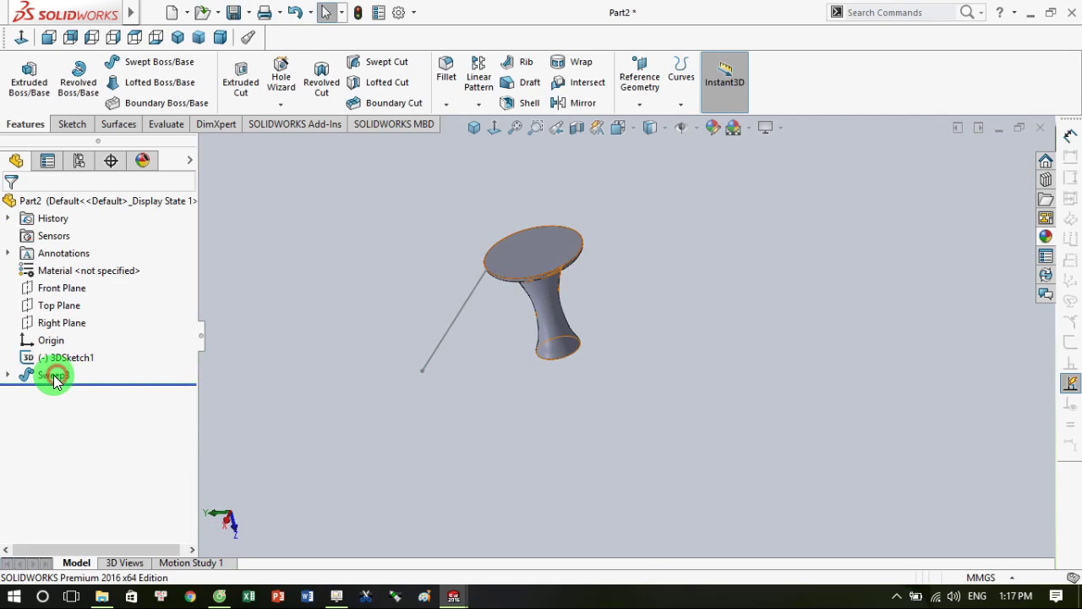
pyautogui.click(51, 375)
pyautogui.click(76, 333)
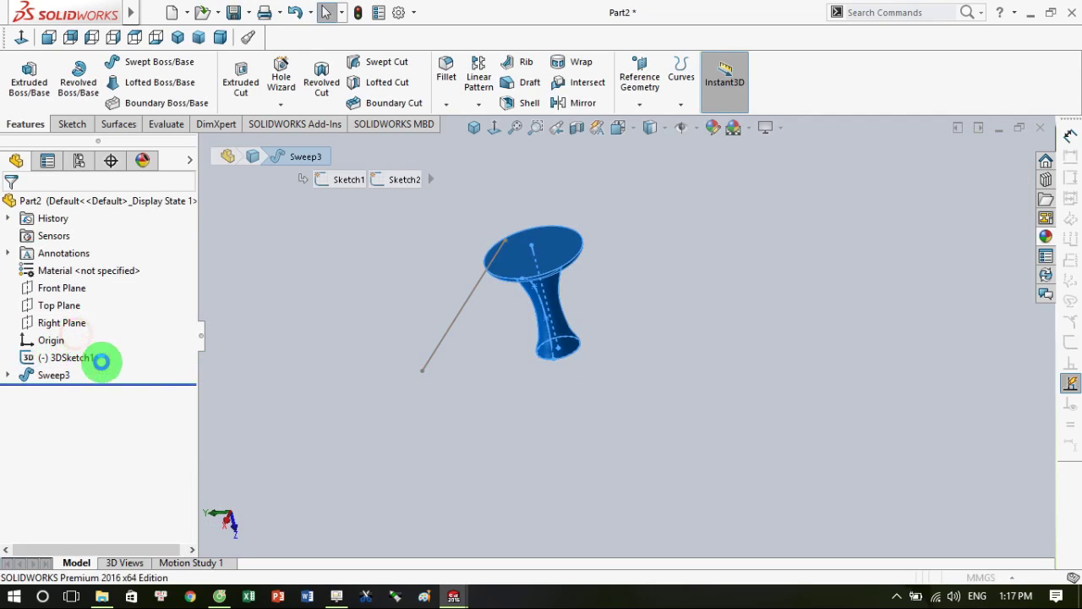
pyautogui.moveTo(189, 410); pyautogui.dragTo(200, 505)
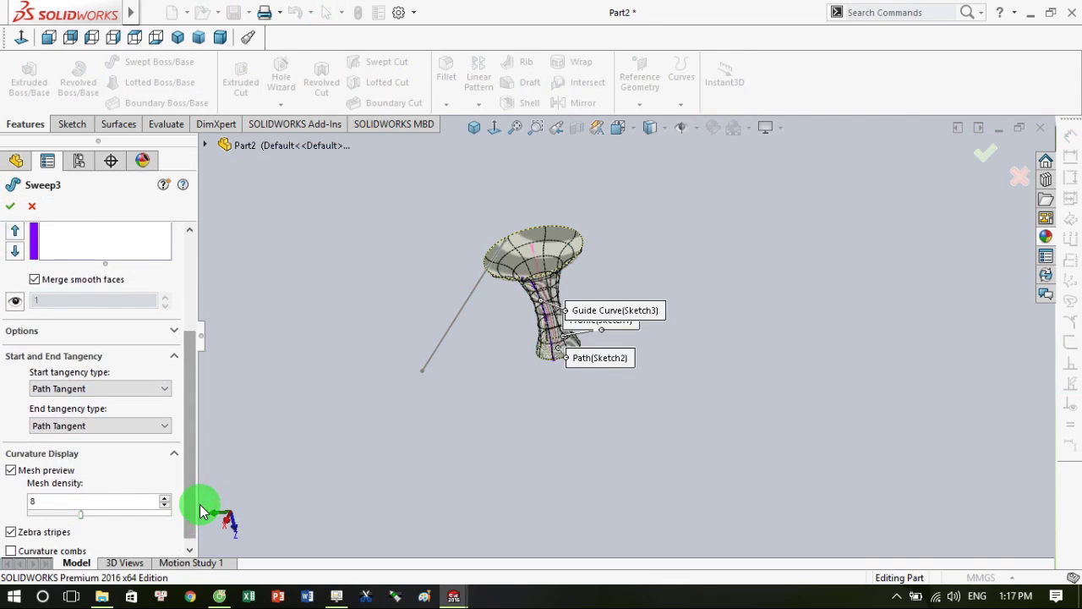
pyautogui.click(189, 548)
pyautogui.scroll(-3, 528, 390)
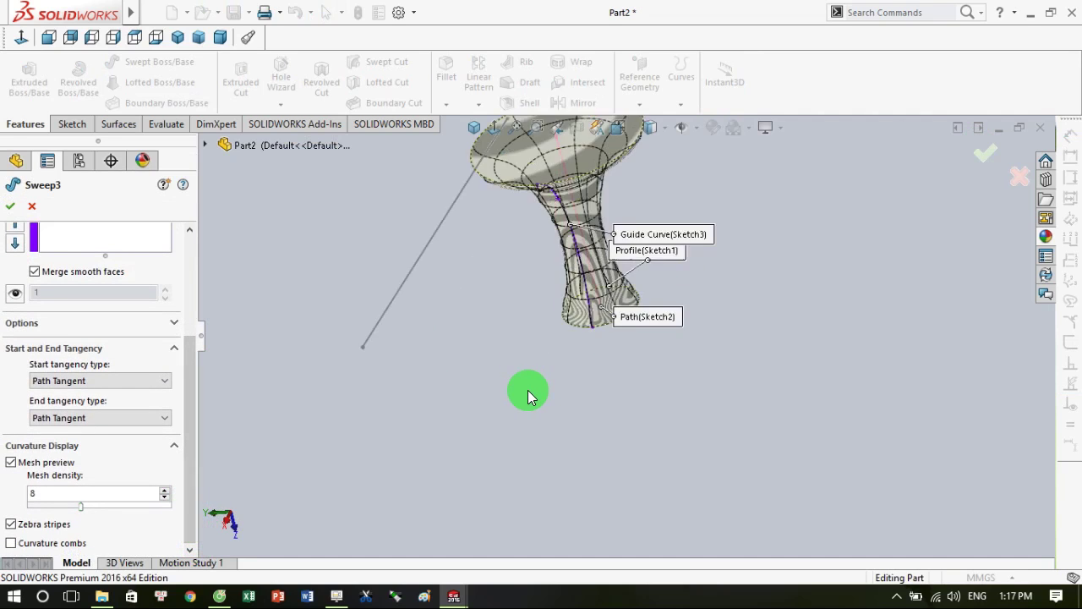
pyautogui.moveTo(528, 390); pyautogui.dragTo(587, 396, button='middle')
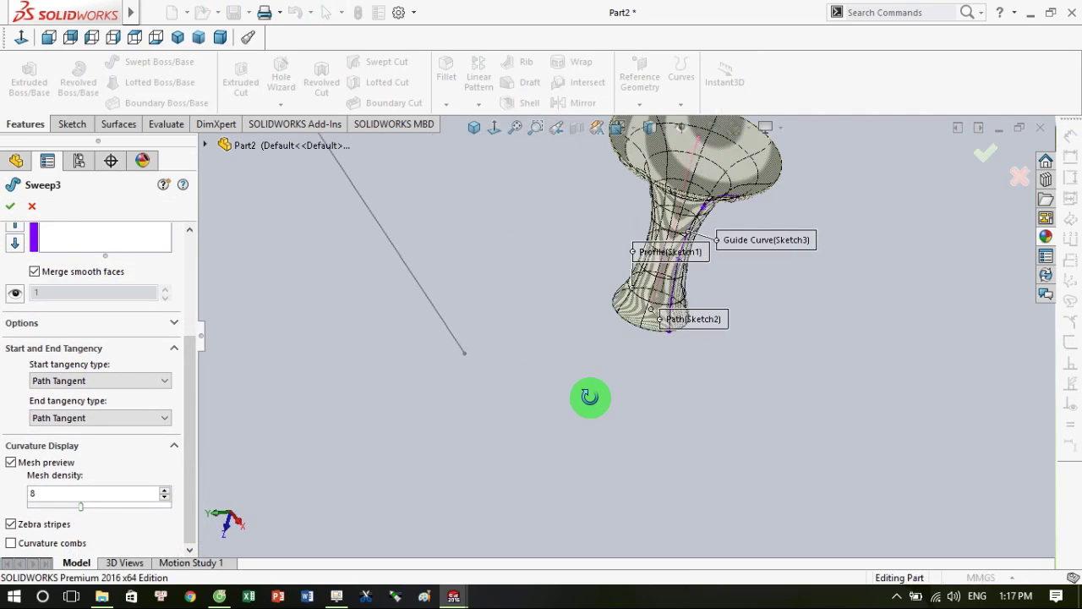
pyautogui.click(11, 543)
pyautogui.scroll(2, 583, 394)
pyautogui.scroll(-3, 778, 420)
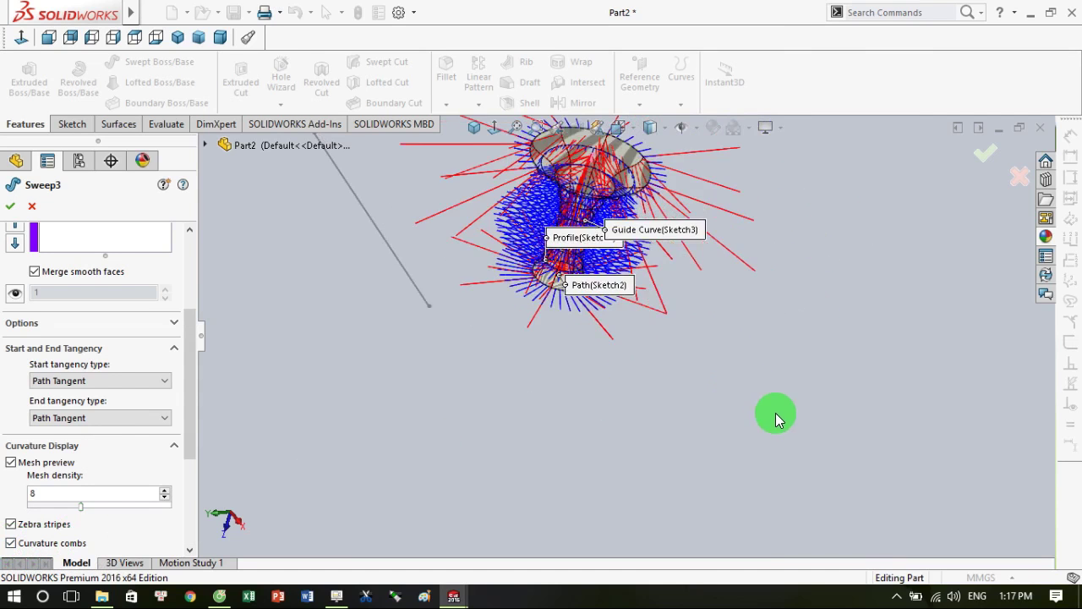
pyautogui.moveTo(778, 421)
pyautogui.mouseDown(button='middle')
pyautogui.moveTo(739, 215)
pyautogui.moveTo(834, 346)
pyautogui.moveTo(712, 320)
pyautogui.moveTo(744, 259)
pyautogui.moveTo(567, 290)
pyautogui.moveTo(684, 246)
pyautogui.moveTo(844, 161)
pyautogui.mouseUp(button='middle')
pyautogui.scroll(3, 737, 217)
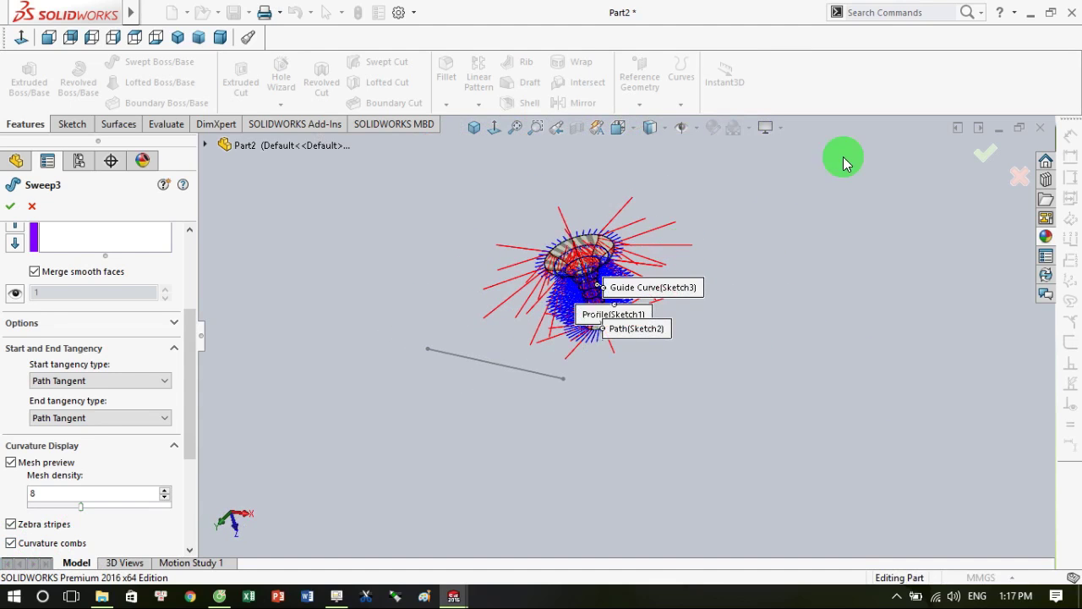
pyautogui.click(985, 152)
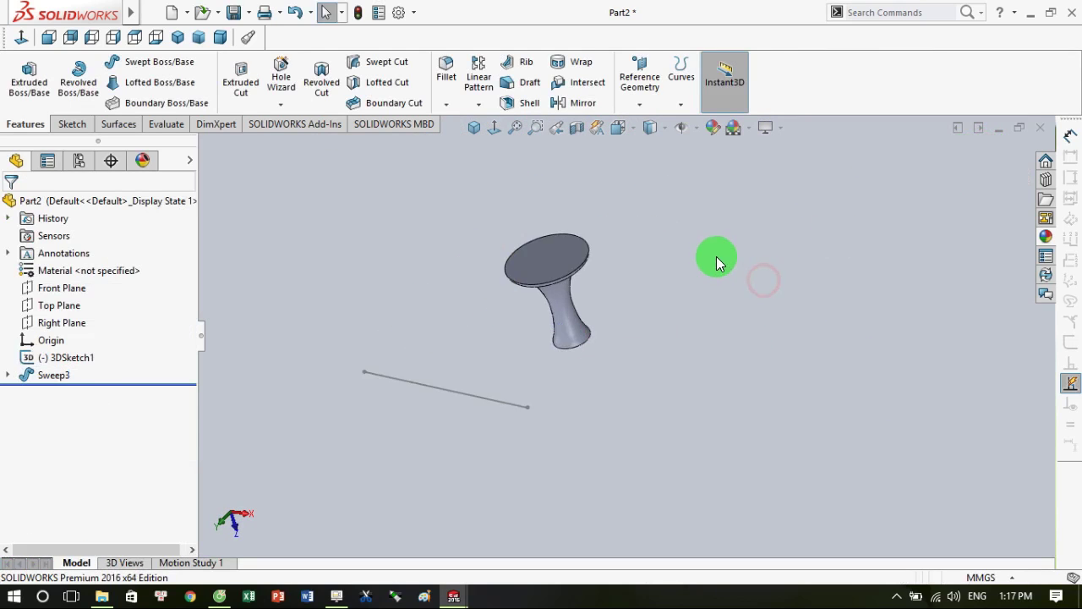
pyautogui.scroll(-2, 716, 257)
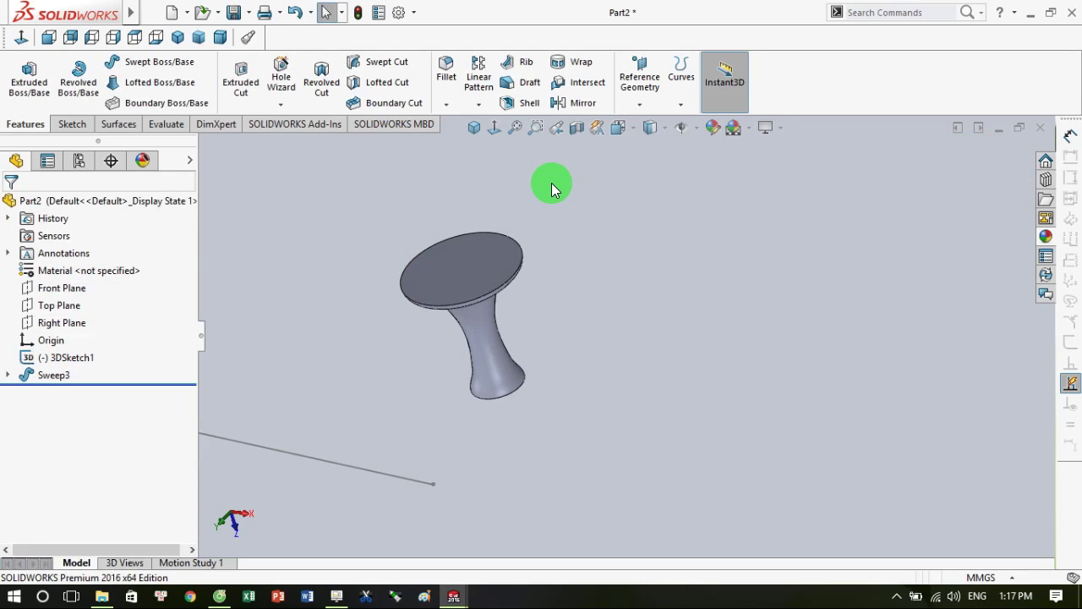
pyautogui.scroll(-1, 549, 224)
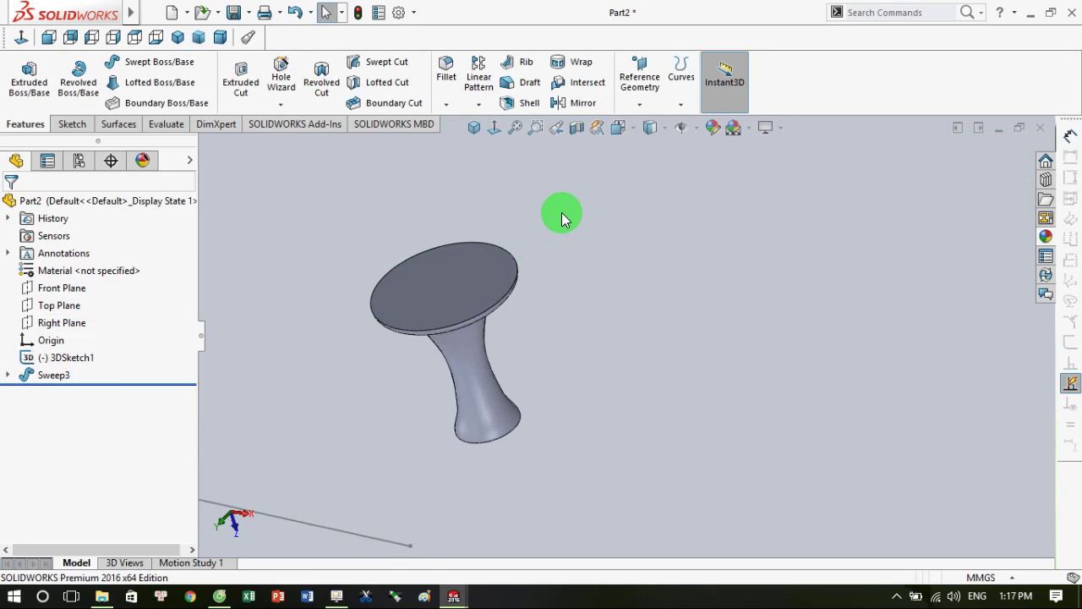
pyautogui.scroll(-1, 561, 213)
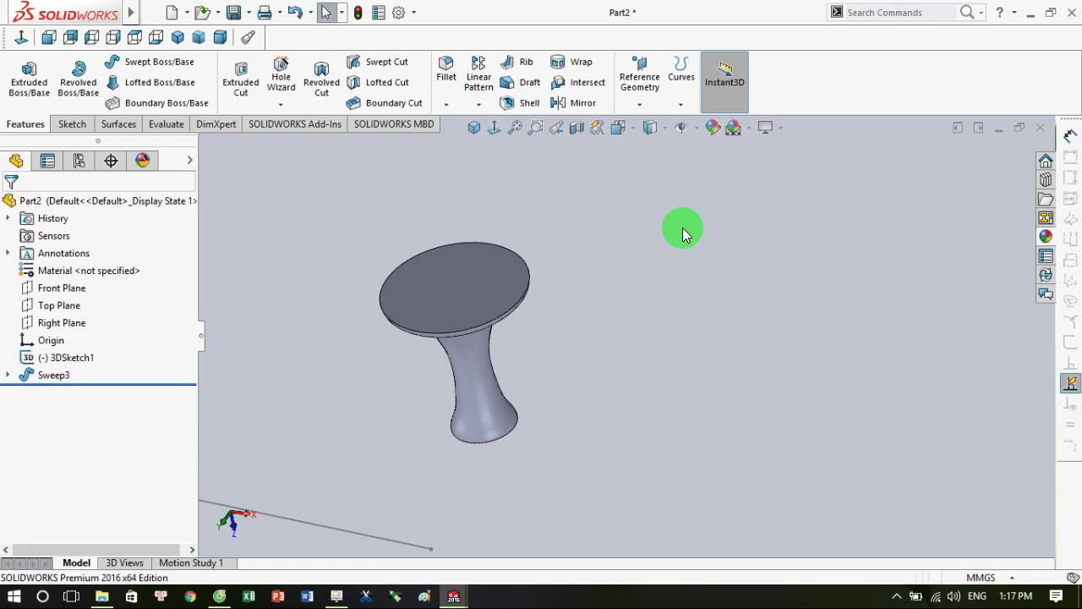
pyautogui.moveTo(676, 258)
pyautogui.mouseDown(button='middle')
pyautogui.moveTo(635, 262)
pyautogui.moveTo(619, 299)
pyautogui.mouseUp(button='middle')
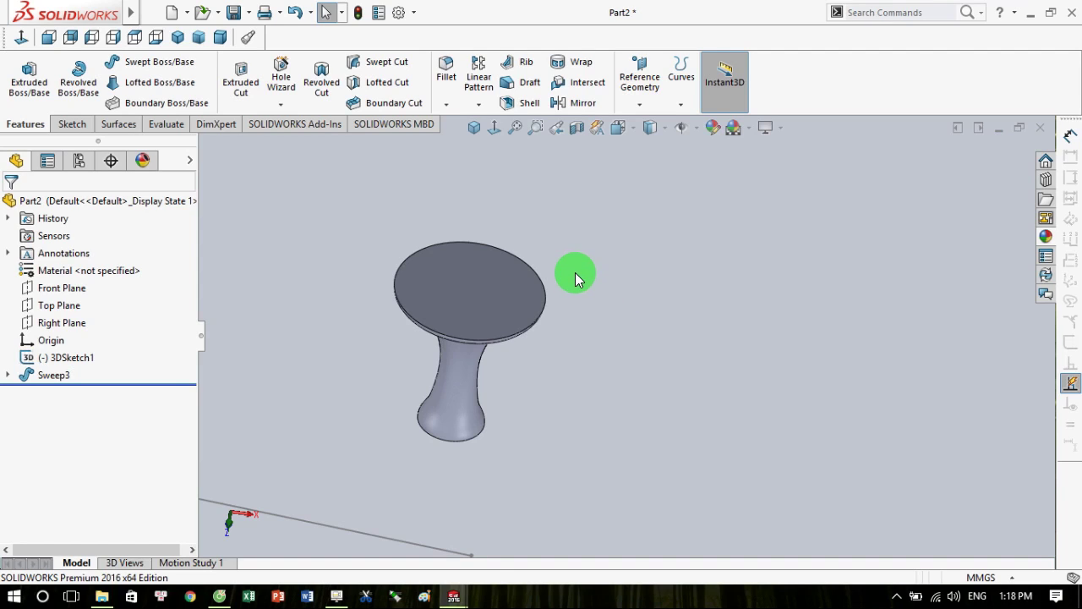
pyautogui.moveTo(580, 276)
pyautogui.mouseDown(button='middle')
pyautogui.moveTo(527, 194)
pyautogui.moveTo(302, 156)
pyautogui.mouseUp(button='middle')
pyautogui.moveTo(345, 221)
pyautogui.mouseDown(button='middle')
pyautogui.moveTo(370, 251)
pyautogui.moveTo(397, 258)
pyautogui.mouseUp(button='middle')
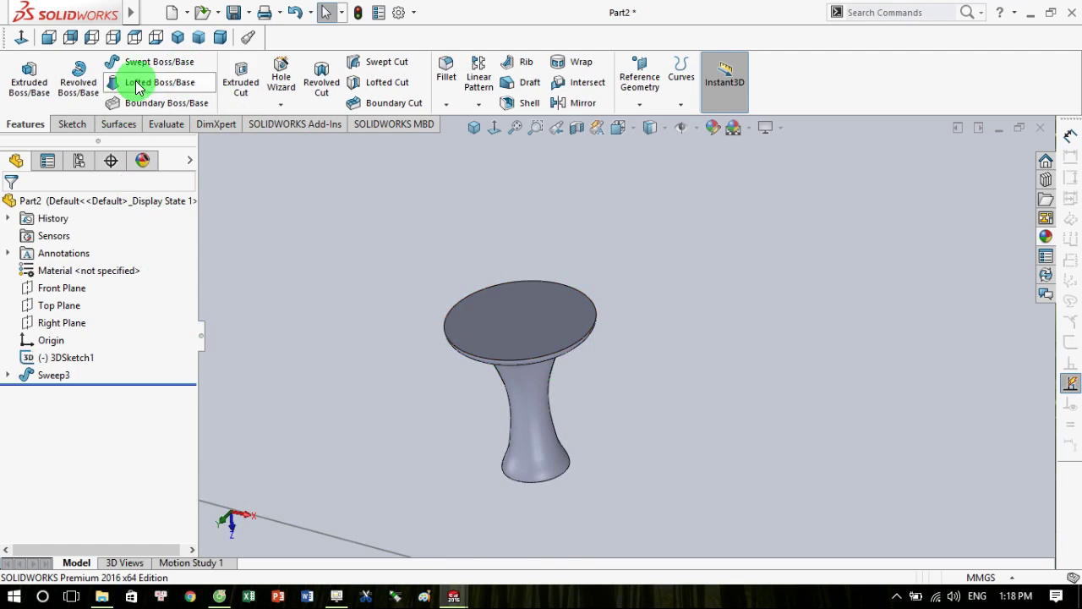
pyautogui.moveTo(452, 190)
pyautogui.mouseDown(button='middle')
pyautogui.moveTo(591, 370)
pyautogui.moveTo(642, 300)
pyautogui.moveTo(515, 253)
pyautogui.mouseUp(button='middle')
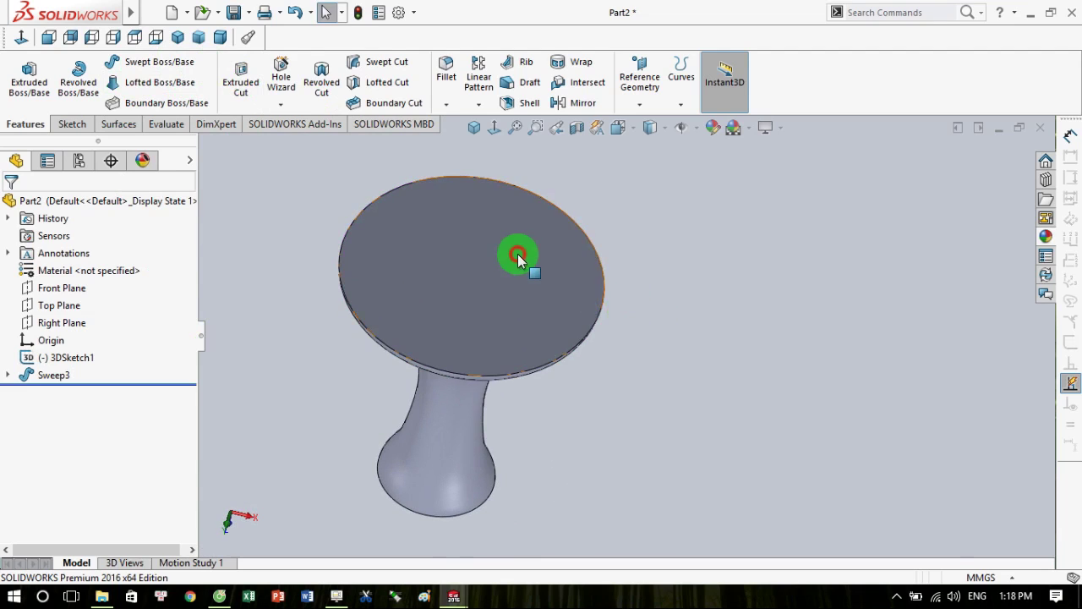
# Sketch a small circle centred on the origin of the stool's top face, then exit the sketch.
pyautogui.click(539, 226)
pyautogui.click(583, 206)
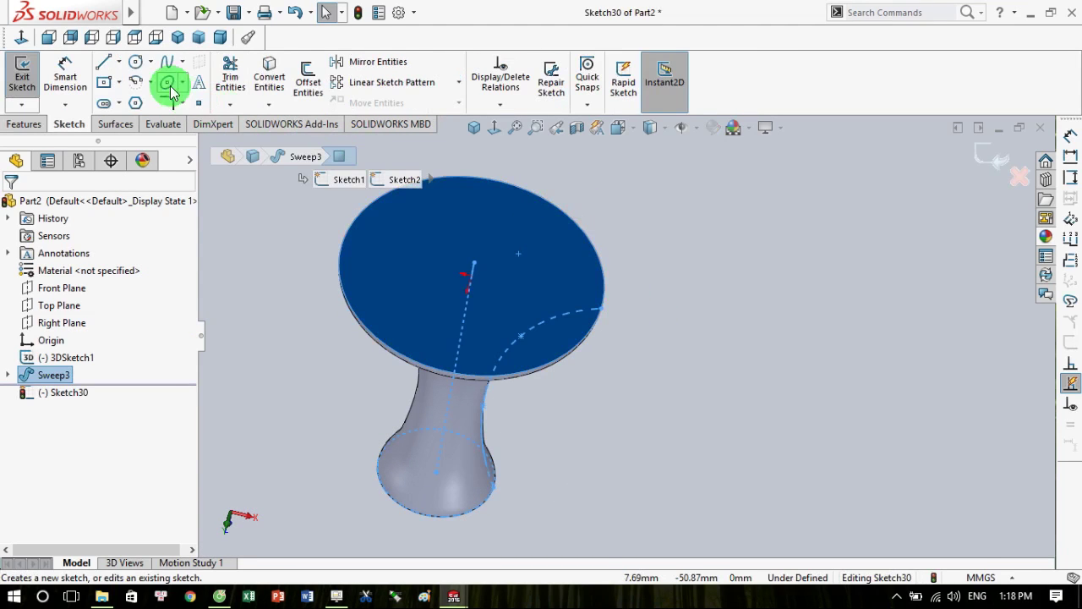
pyautogui.click(135, 61)
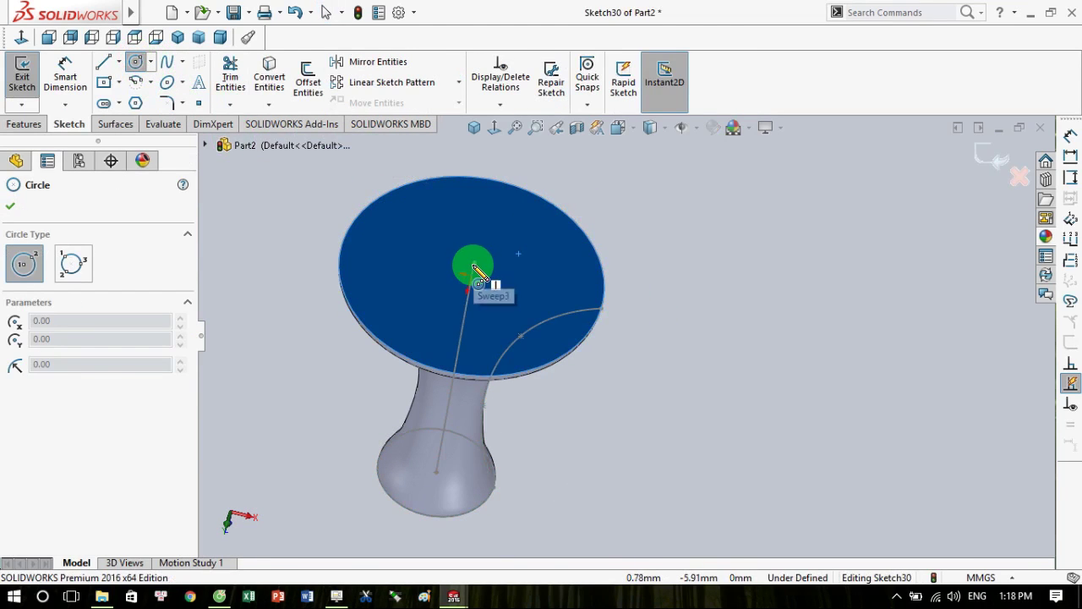
pyautogui.scroll(-3, 476, 269)
pyautogui.click(496, 301)
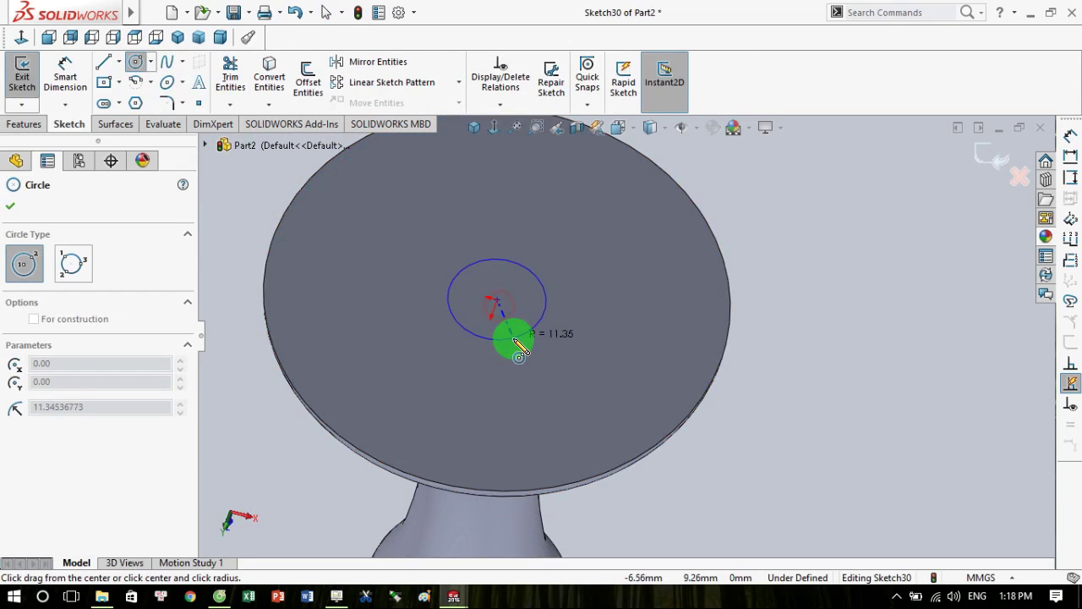
pyautogui.click(515, 342)
pyautogui.press('Escape')
pyautogui.scroll(2, 739, 394)
pyautogui.scroll(2, 735, 370)
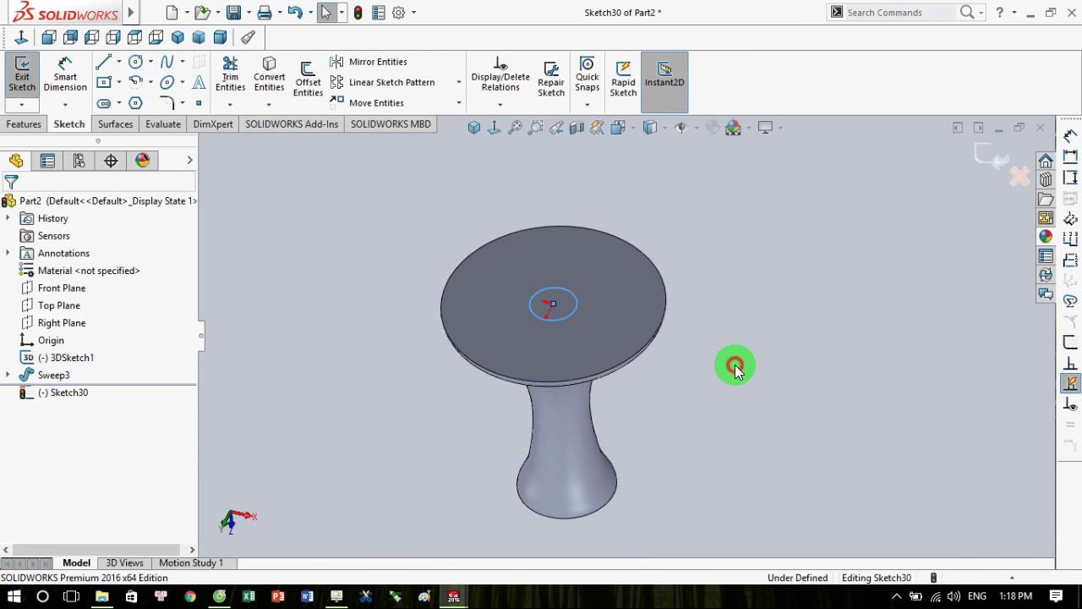
pyautogui.scroll(-2, 732, 346)
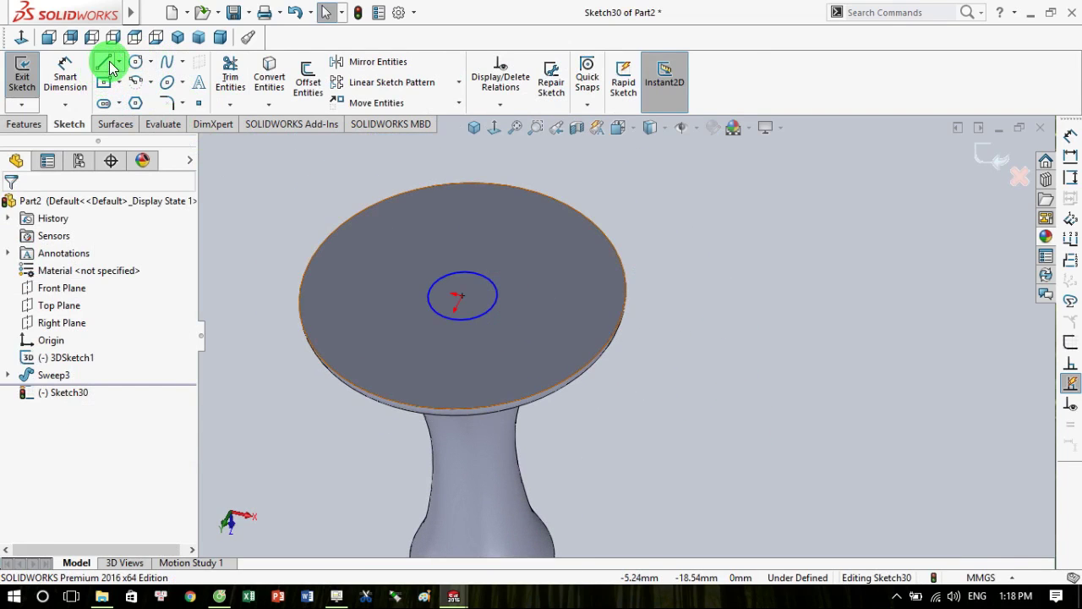
pyautogui.click(48, 310)
pyautogui.click(50, 284)
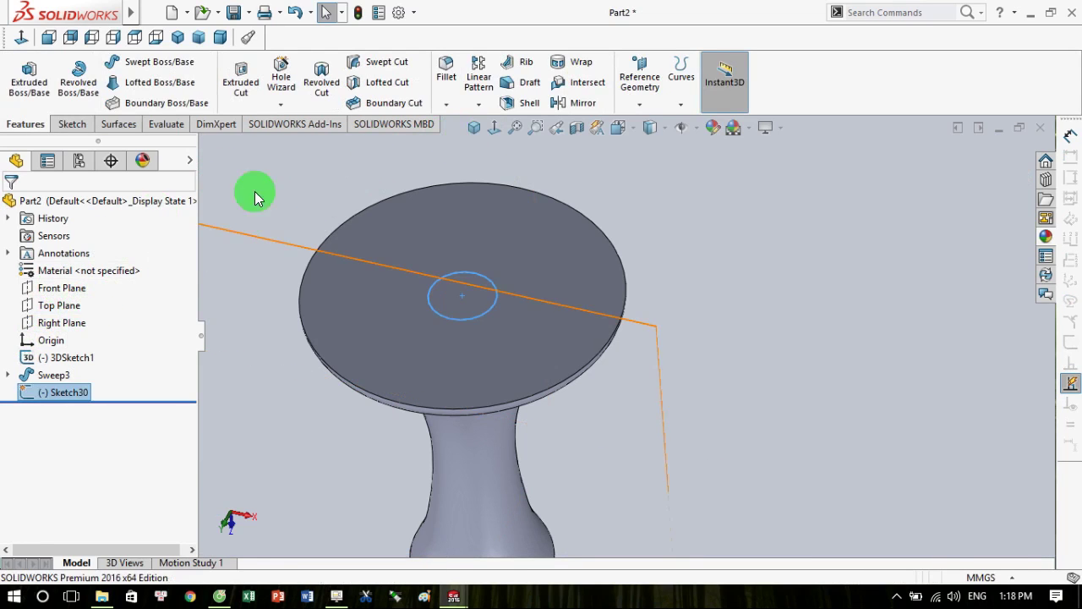
# Start a new sketch on Top Plane, viewed face-on.
pyautogui.click(55, 303)
pyautogui.click(59, 285)
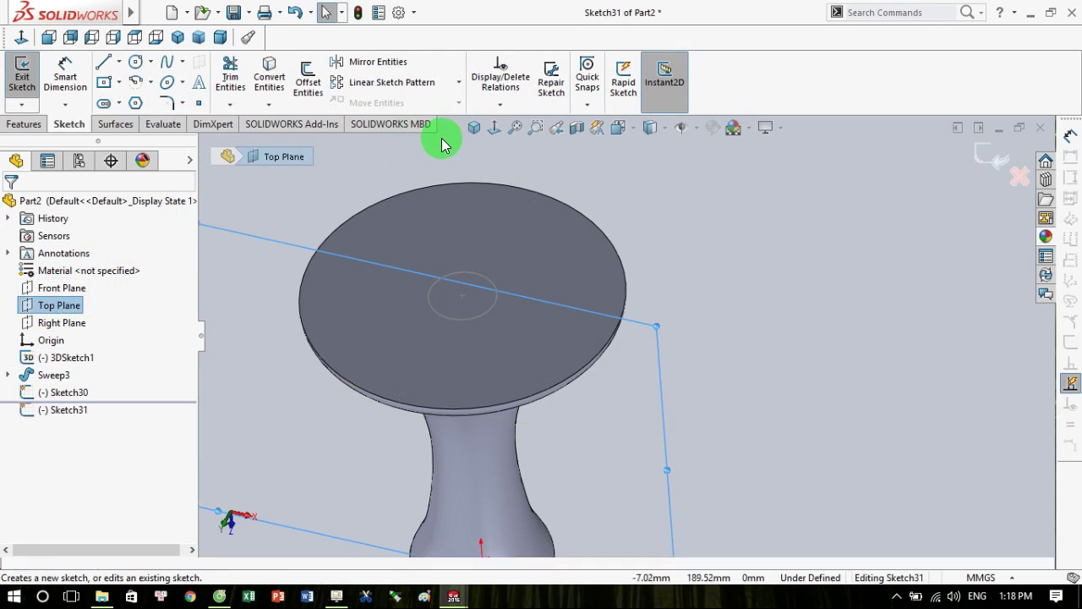
pyautogui.click(495, 127)
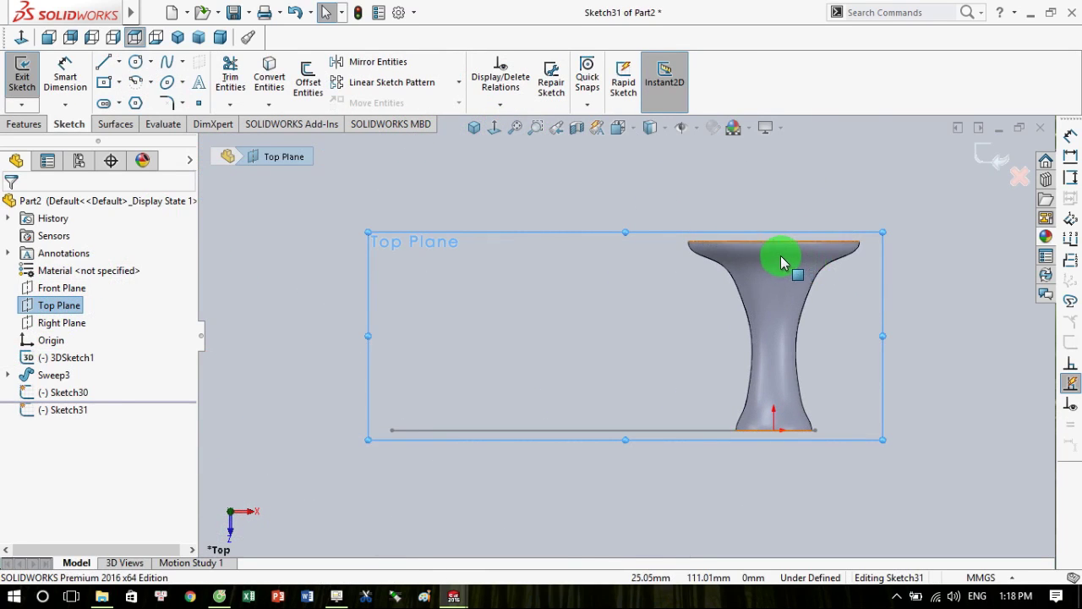
pyautogui.scroll(-4, 727, 240)
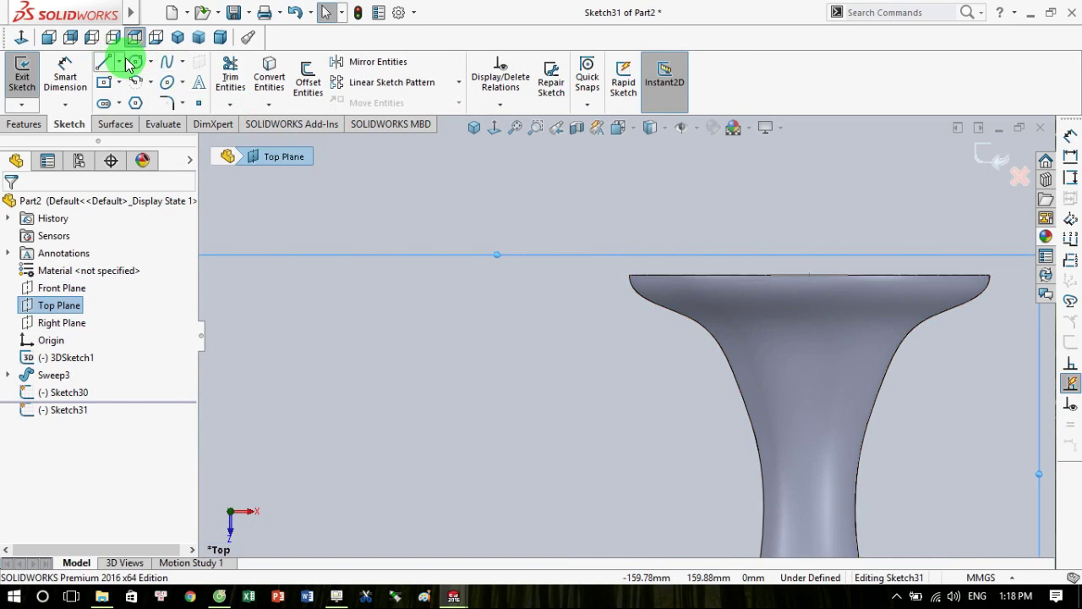
# Draw an S-curved spline from the top rim down the stem to the base, then exit.
pyautogui.click(163, 66)
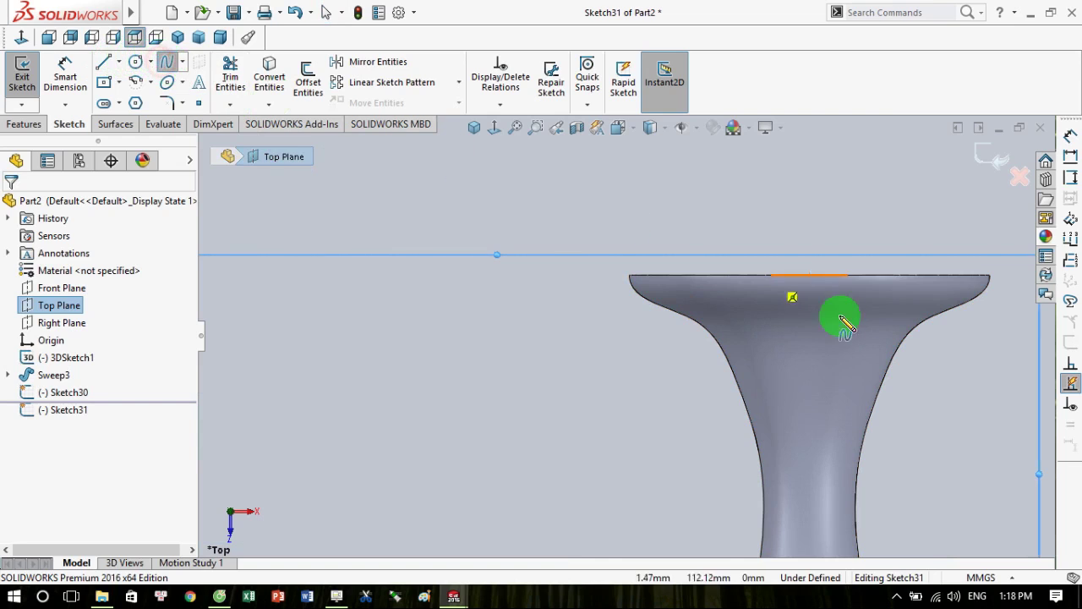
pyautogui.click(809, 276)
pyautogui.click(776, 338)
pyautogui.click(836, 461)
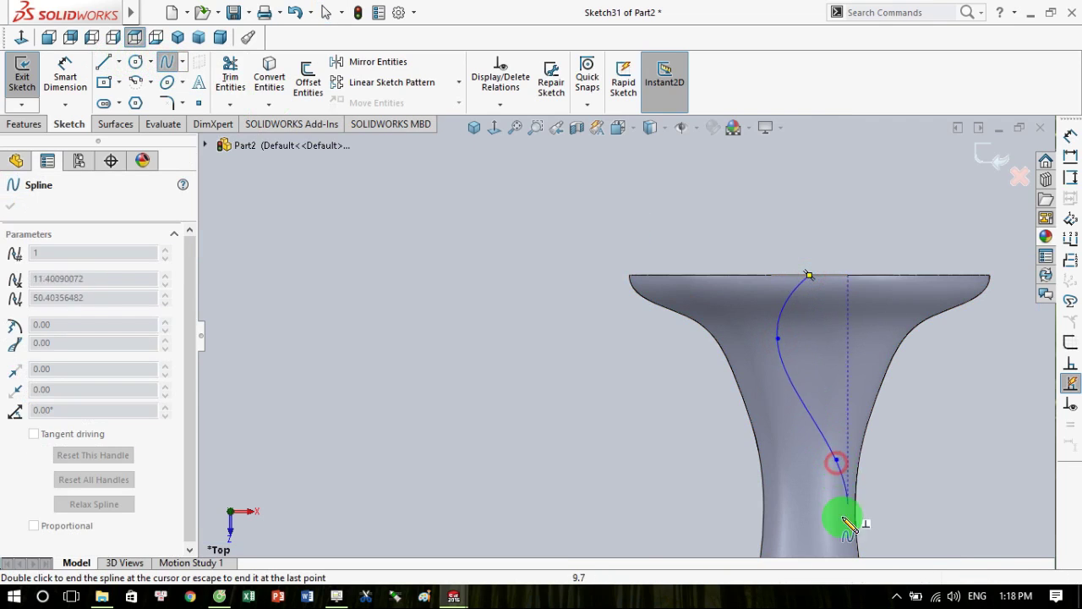
pyautogui.press('z')
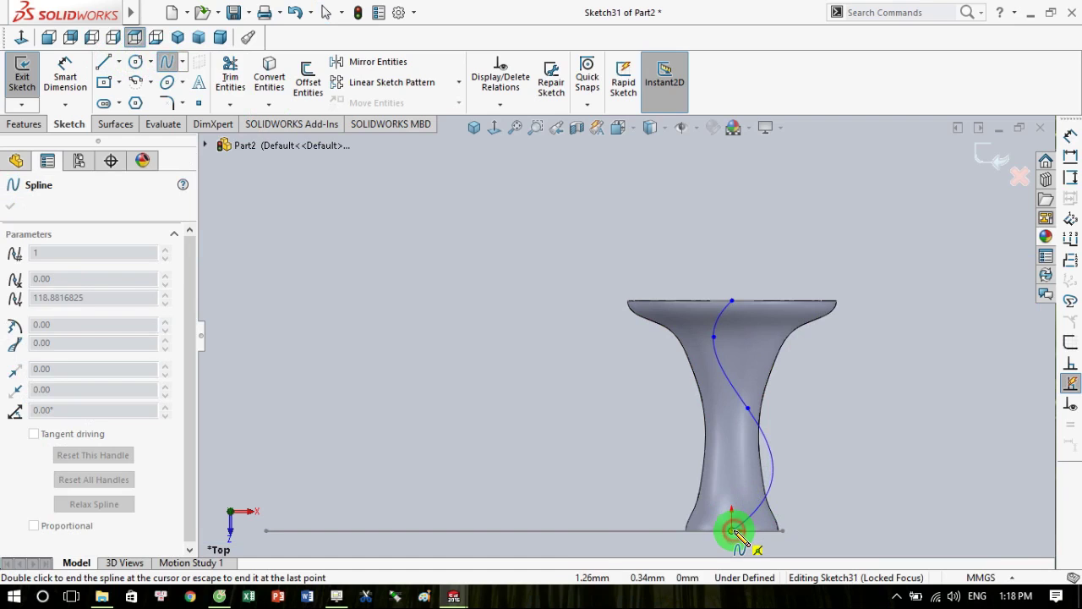
pyautogui.doubleClick(734, 531)
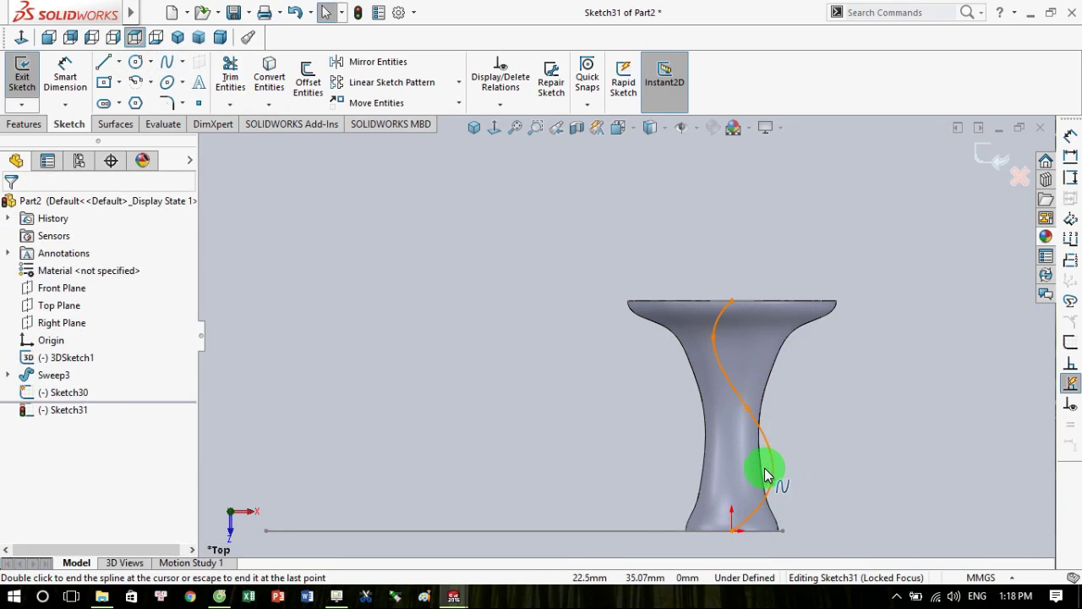
pyautogui.press('Escape')
pyautogui.click(775, 494)
pyautogui.moveTo(780, 503); pyautogui.dragTo(749, 471)
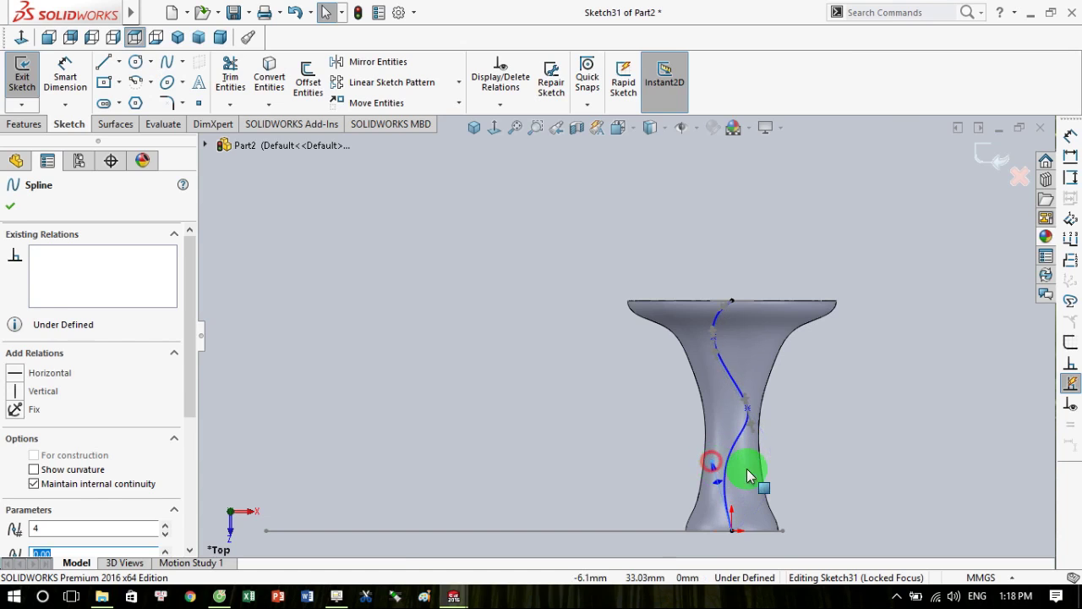
pyautogui.moveTo(786, 471)
pyautogui.mouseDown(button='middle')
pyautogui.moveTo(837, 423)
pyautogui.moveTo(811, 437)
pyautogui.moveTo(716, 440)
pyautogui.moveTo(672, 464)
pyautogui.moveTo(804, 435)
pyautogui.mouseUp(button='middle')
pyautogui.click(978, 162)
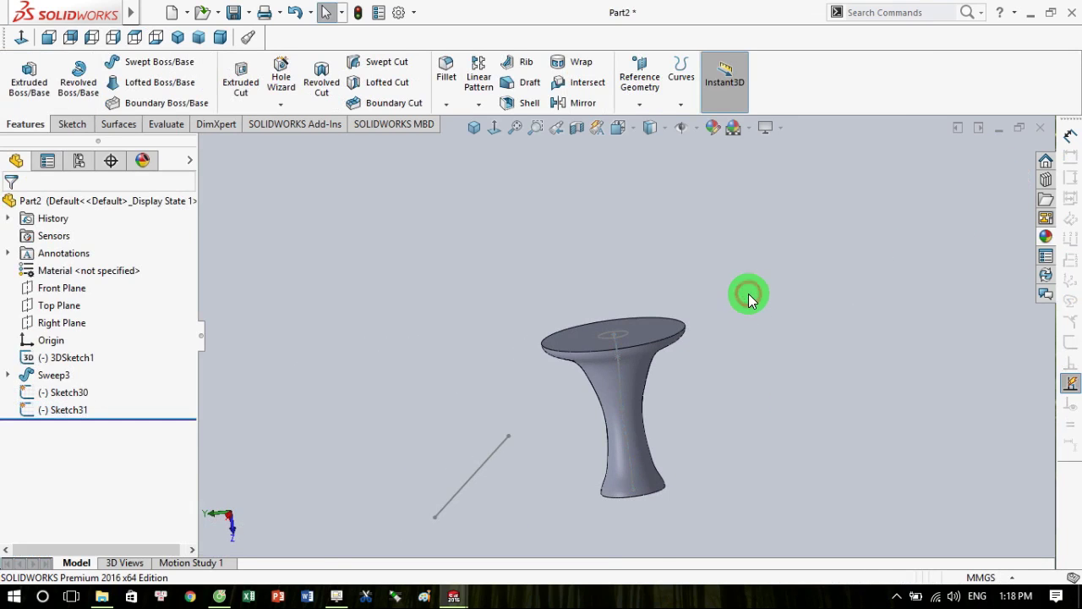
# Cut-sweep the small circle along Sketch31 with curvature combs and mesh preview turned off.
pyautogui.hotkey('ctrl', 'shift', 'z')
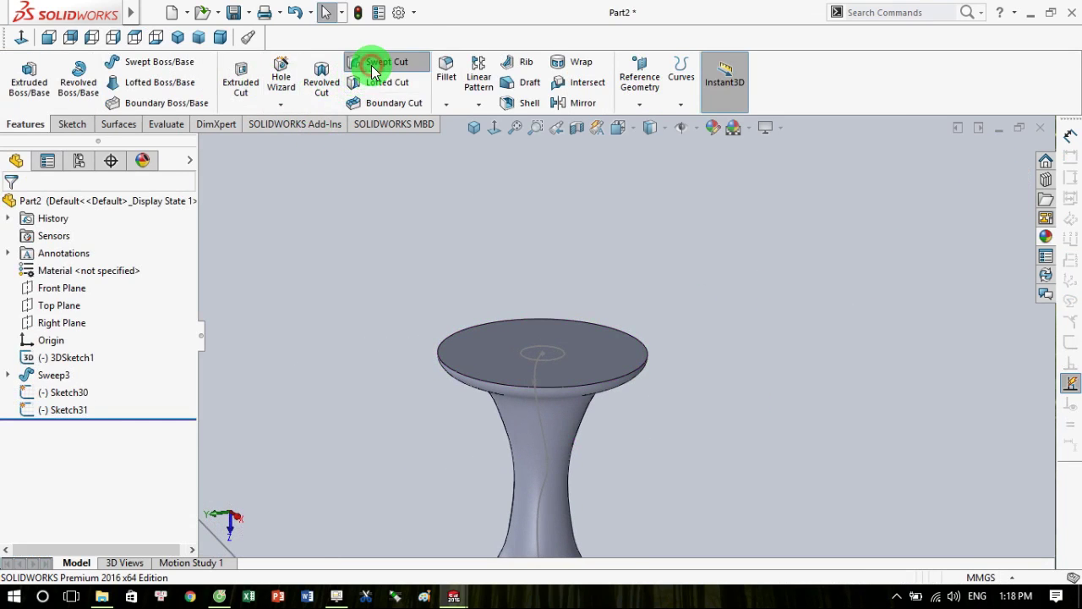
pyautogui.click(372, 67)
pyautogui.moveTo(331, 386)
pyautogui.mouseDown(button='middle')
pyautogui.moveTo(341, 476)
pyautogui.moveTo(104, 419)
pyautogui.mouseUp(button='middle')
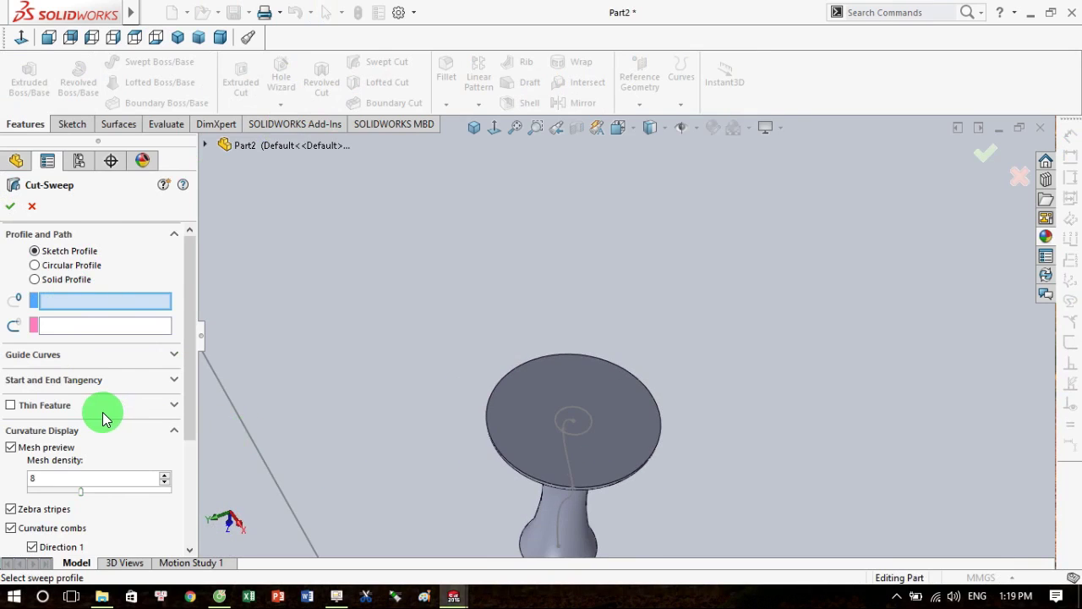
pyautogui.click(587, 428)
pyautogui.moveTo(685, 512); pyautogui.dragTo(702, 420, button='middle')
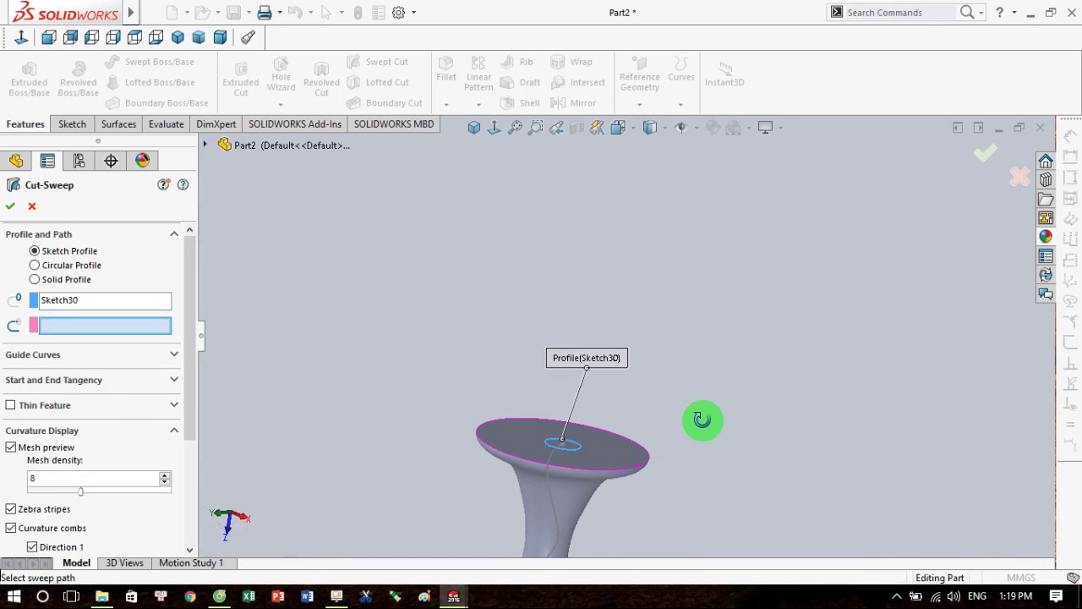
pyautogui.click(550, 509)
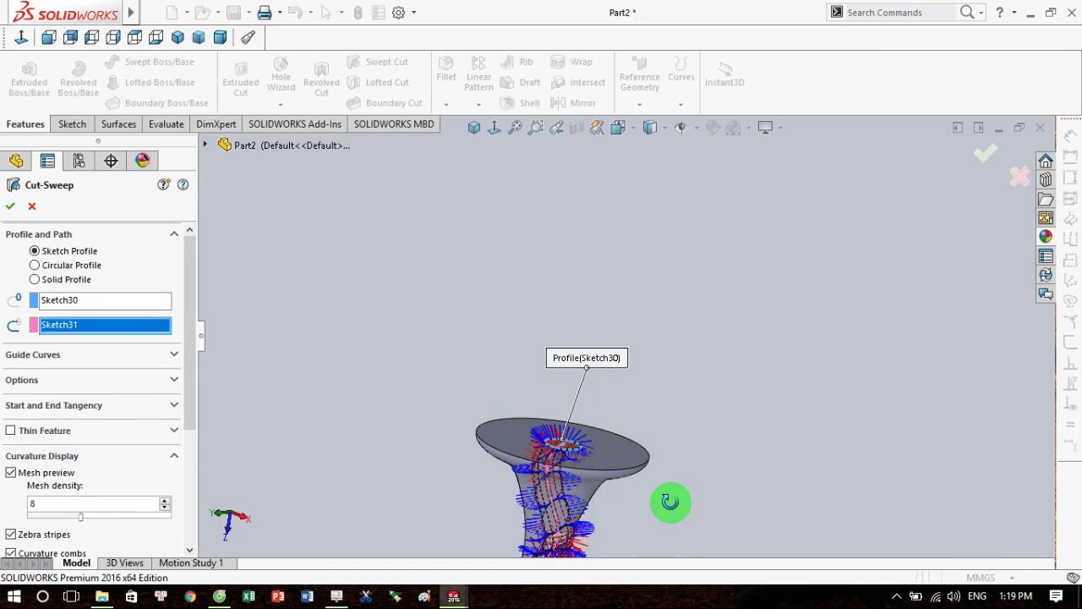
pyautogui.moveTo(670, 501); pyautogui.dragTo(668, 457, button='middle')
pyautogui.moveTo(186, 406); pyautogui.dragTo(186, 526)
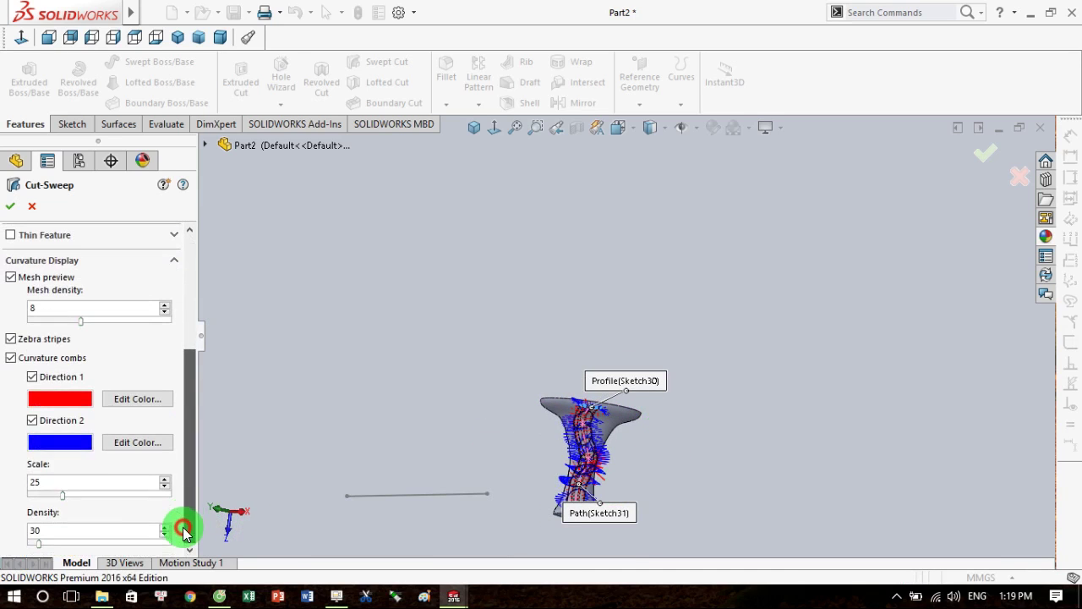
pyautogui.click(10, 360)
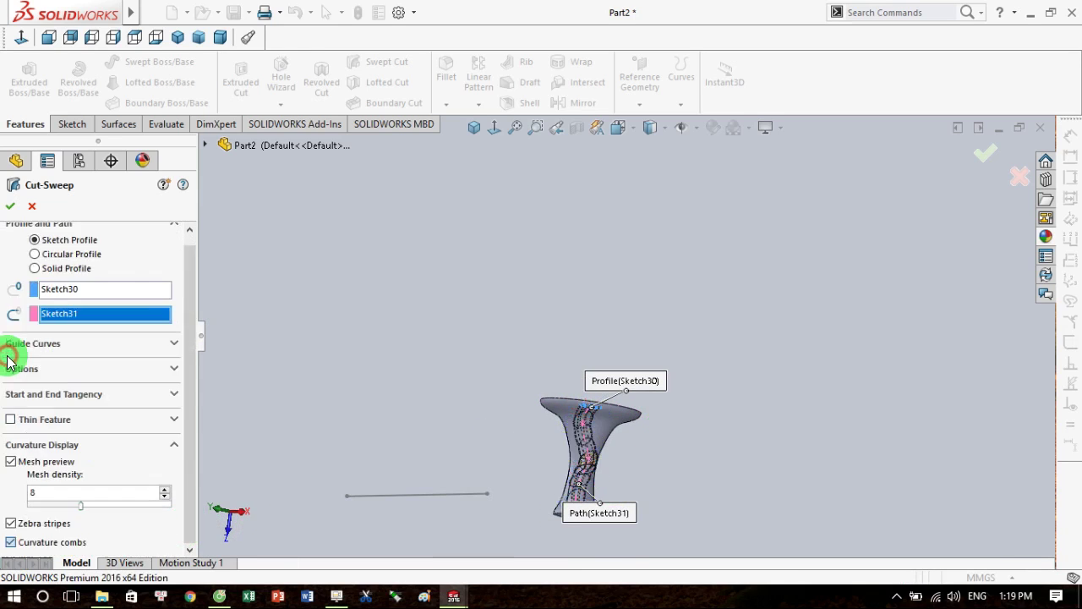
pyautogui.click(11, 462)
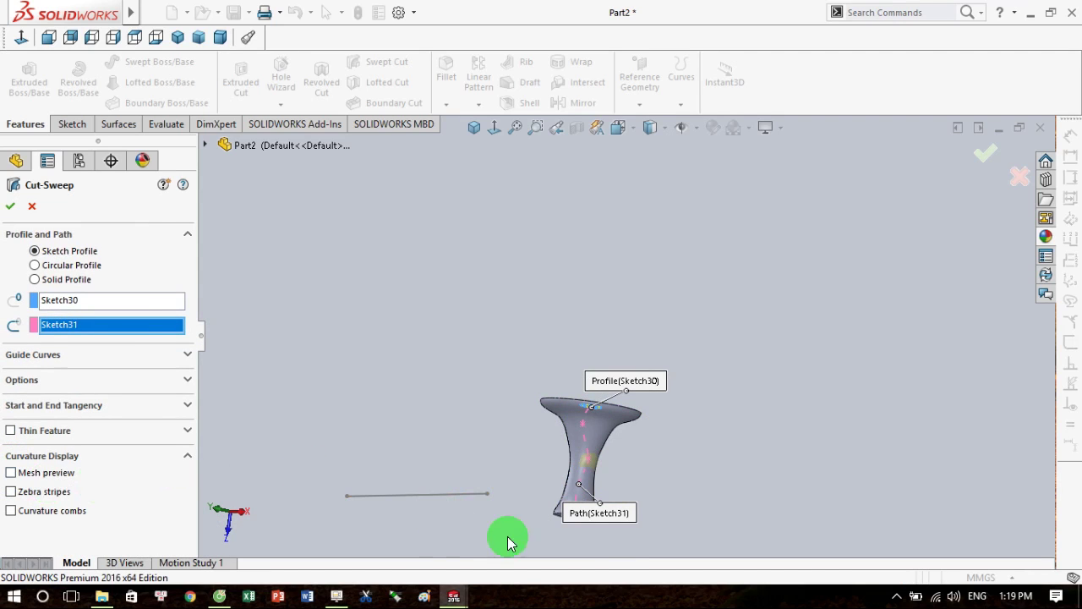
pyautogui.moveTo(719, 435)
pyautogui.mouseDown(button='middle')
pyautogui.moveTo(683, 479)
pyautogui.moveTo(377, 487)
pyautogui.mouseUp(button='middle')
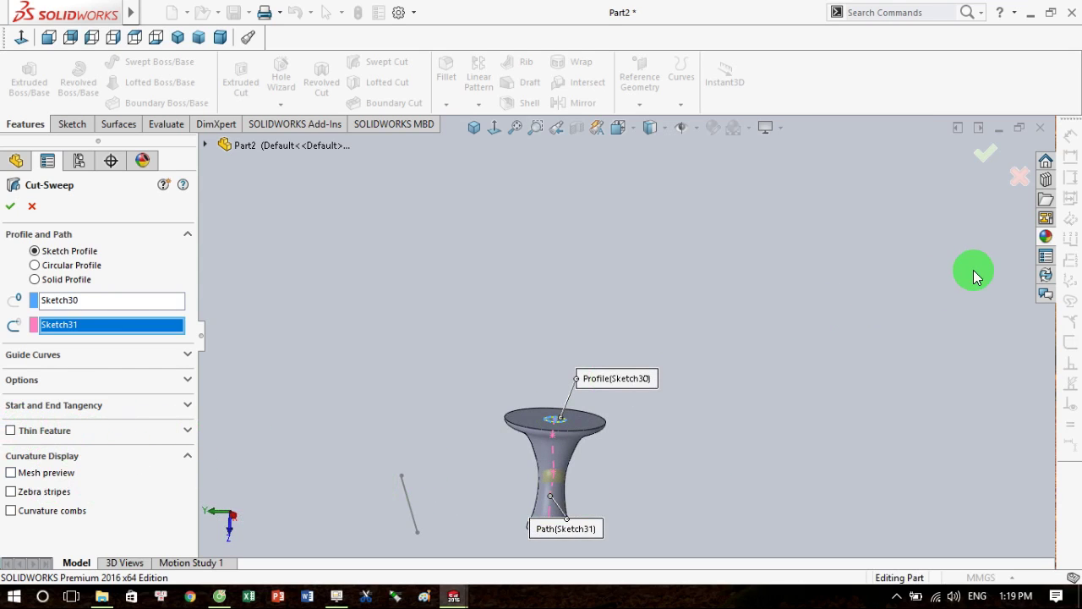
pyautogui.click(985, 156)
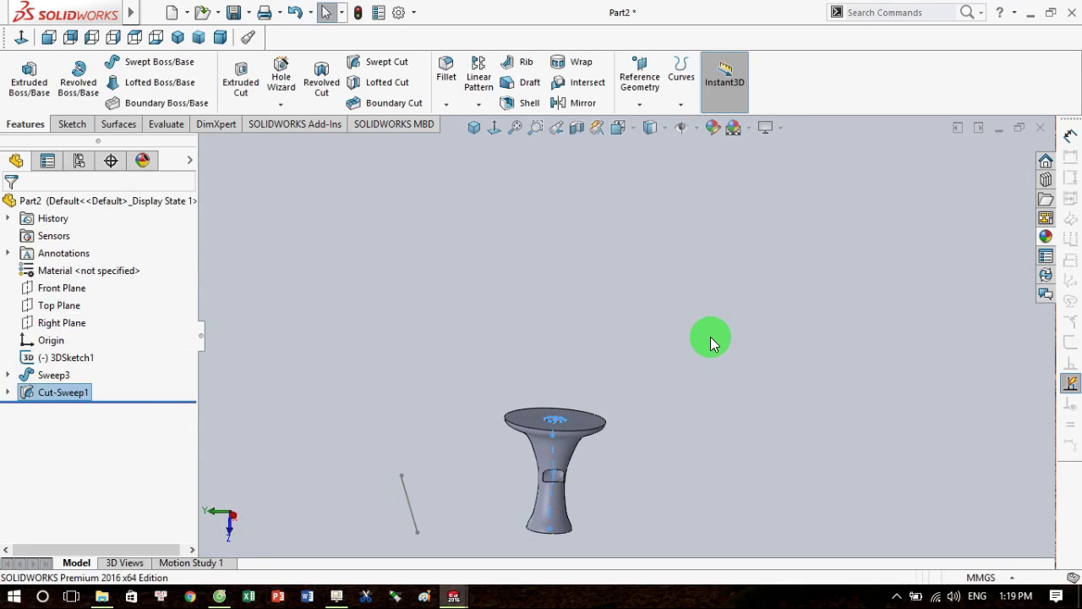
pyautogui.click(669, 468)
pyautogui.moveTo(668, 467)
pyautogui.mouseDown(button='middle')
pyautogui.moveTo(608, 406)
pyautogui.moveTo(652, 280)
pyautogui.moveTo(580, 398)
pyautogui.moveTo(583, 296)
pyautogui.moveTo(623, 280)
pyautogui.moveTo(643, 372)
pyautogui.moveTo(588, 373)
pyautogui.moveTo(587, 357)
pyautogui.moveTo(432, 527)
pyautogui.moveTo(381, 536)
pyautogui.moveTo(413, 459)
pyautogui.moveTo(399, 493)
pyautogui.moveTo(381, 499)
pyautogui.moveTo(388, 529)
pyautogui.moveTo(510, 449)
pyautogui.moveTo(587, 454)
pyautogui.moveTo(547, 423)
pyautogui.mouseUp(button='middle')
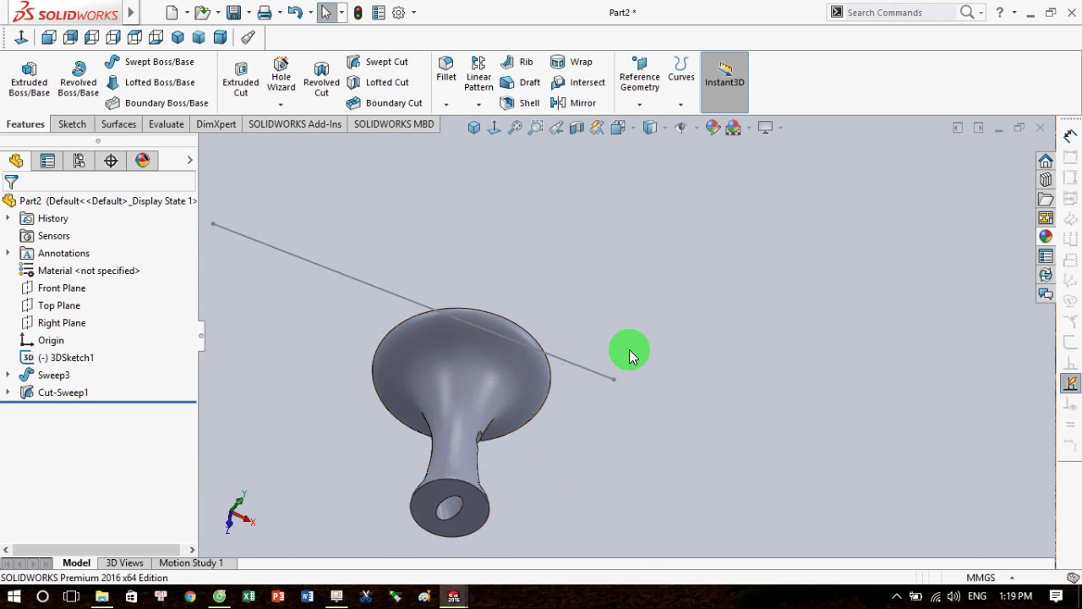
pyautogui.moveTo(629, 349)
pyautogui.mouseDown(button='middle')
pyautogui.moveTo(616, 449)
pyautogui.moveTo(598, 345)
pyautogui.mouseUp(button='middle')
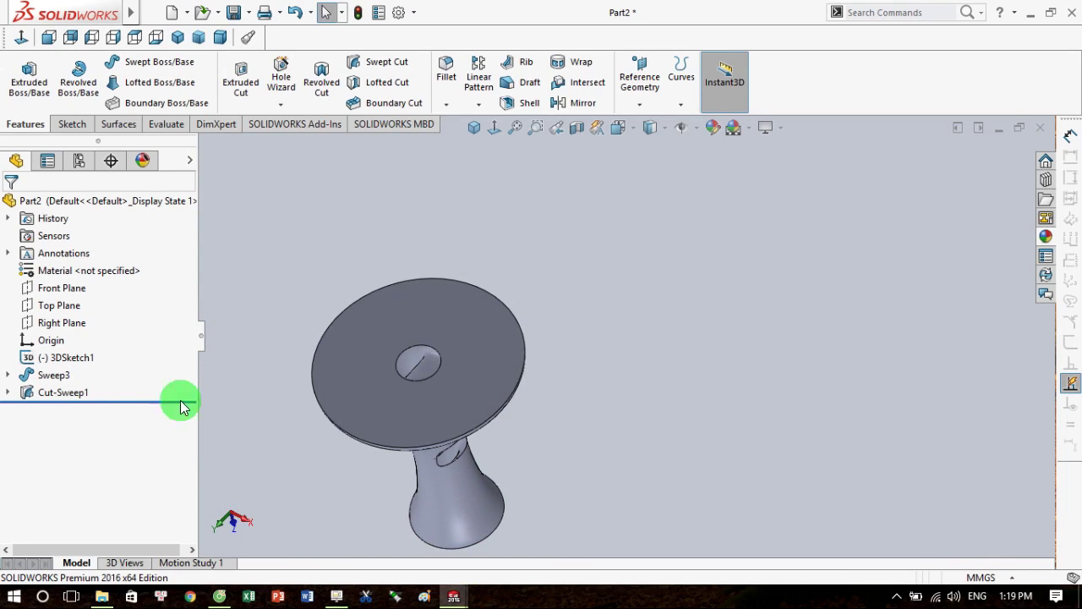
pyautogui.click(44, 385)
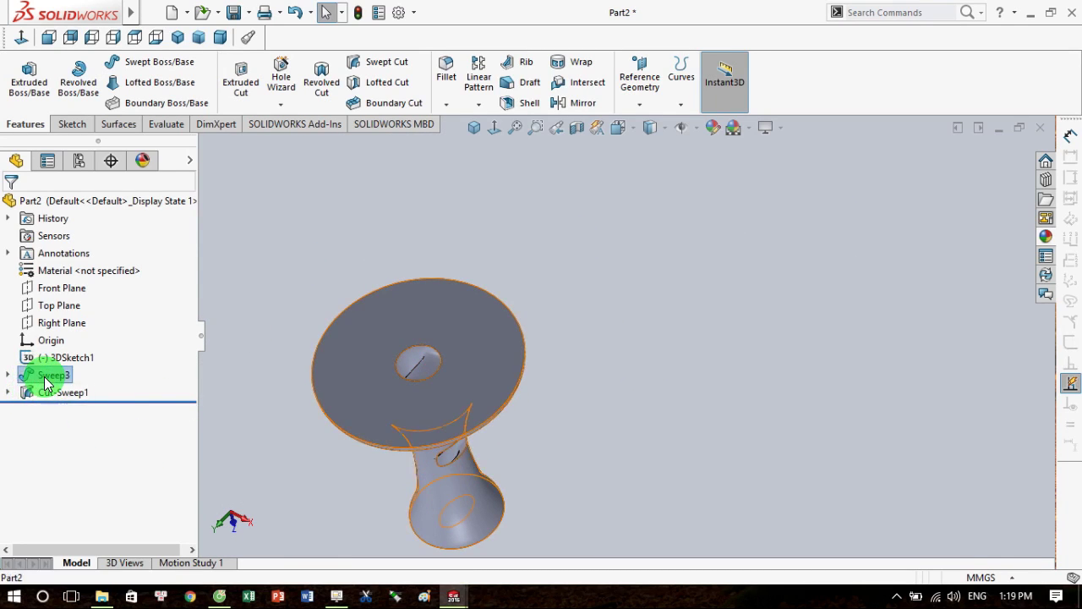
pyautogui.click(50, 335)
pyautogui.moveTo(257, 383)
pyautogui.mouseDown(button='middle')
pyautogui.moveTo(282, 386)
pyautogui.moveTo(295, 350)
pyautogui.moveTo(285, 425)
pyautogui.moveTo(264, 401)
pyautogui.moveTo(367, 438)
pyautogui.moveTo(403, 363)
pyautogui.moveTo(442, 353)
pyautogui.mouseUp(button='middle')
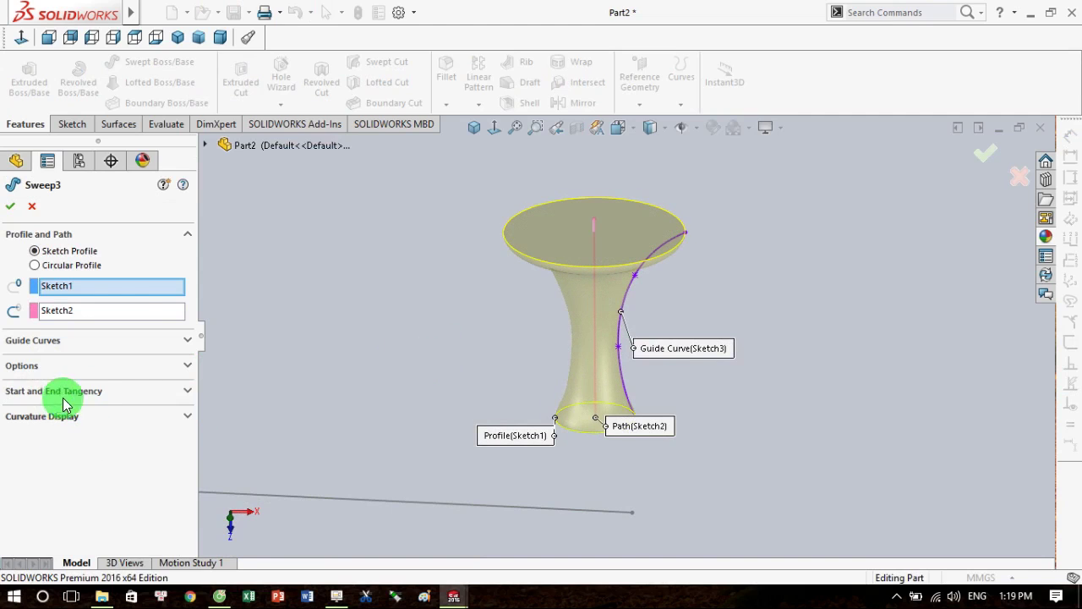
pyautogui.click(11, 205)
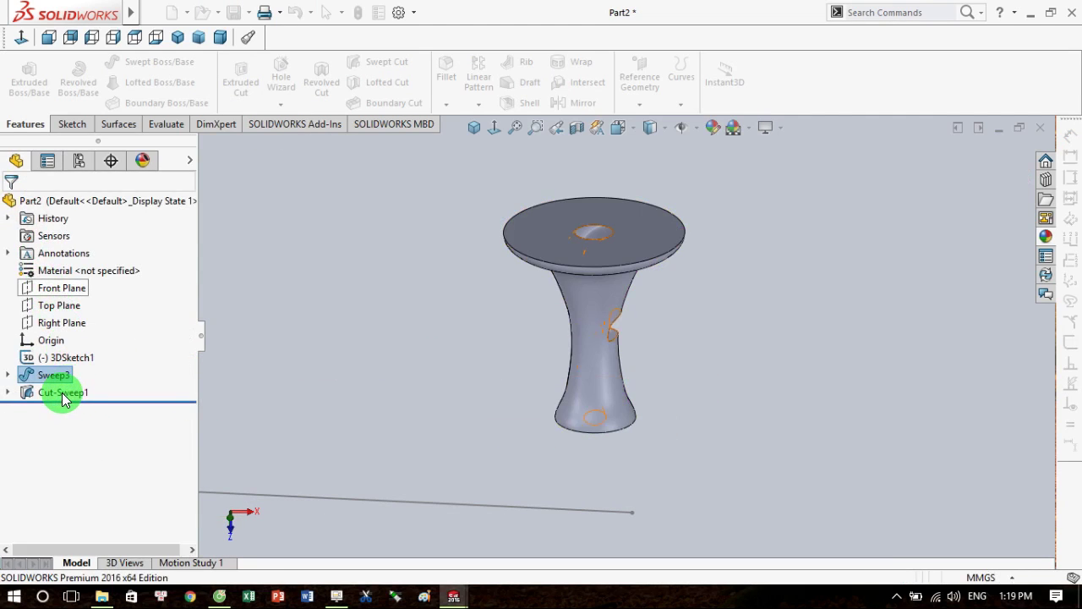
# Delete Cut-Sweep1, then Sweep3 with its sketches, then 3DSketch1, confirming each deletion.
pyautogui.rightClick(61, 401)
pyautogui.click(76, 355)
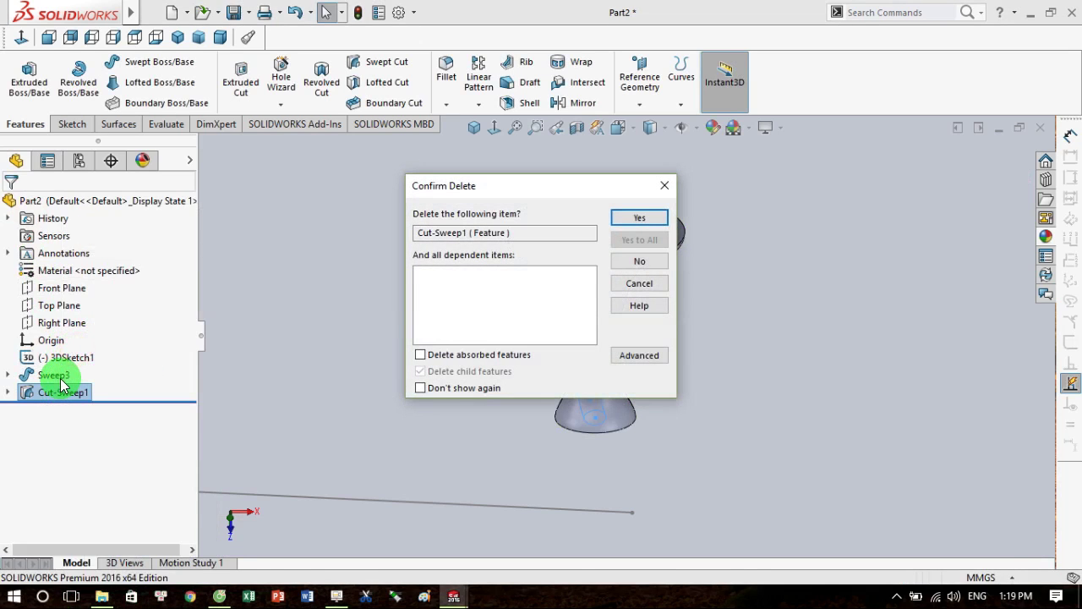
pyautogui.click(636, 219)
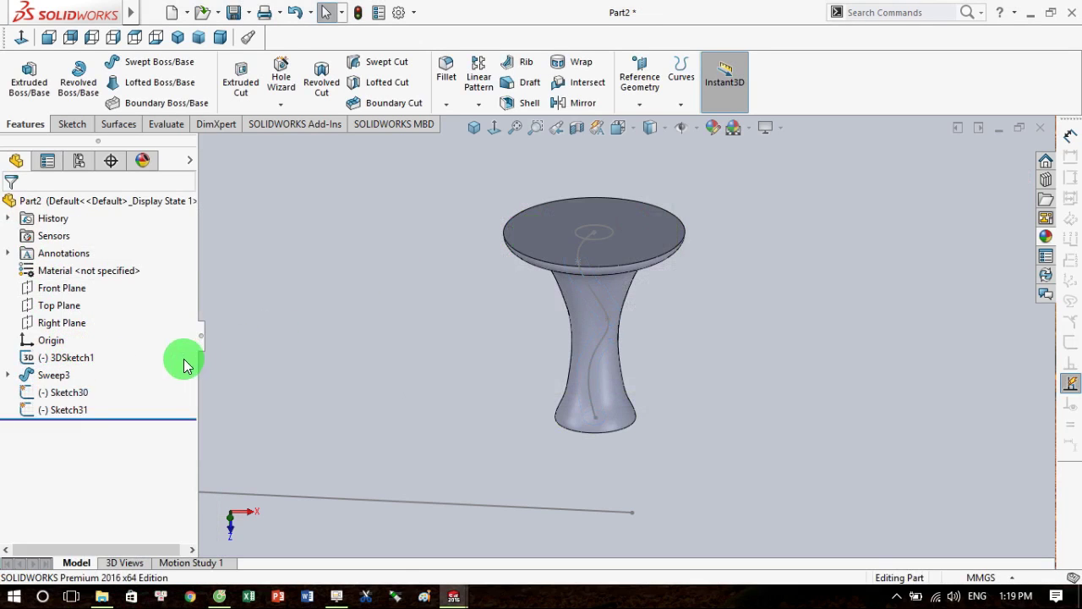
pyautogui.click(58, 380)
pyautogui.rightClick(54, 374)
pyautogui.click(95, 345)
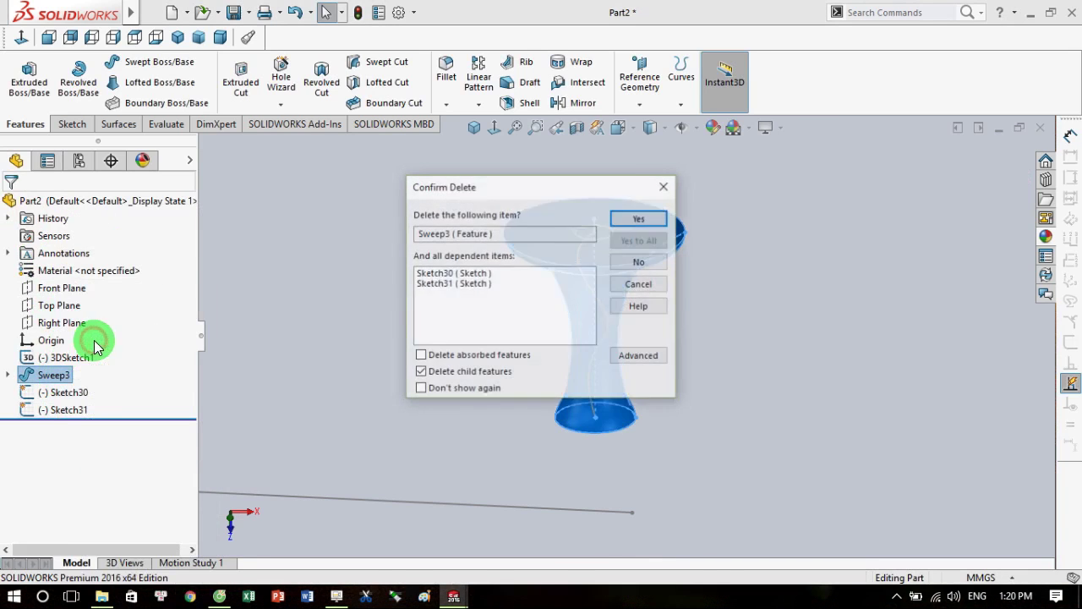
pyautogui.click(638, 219)
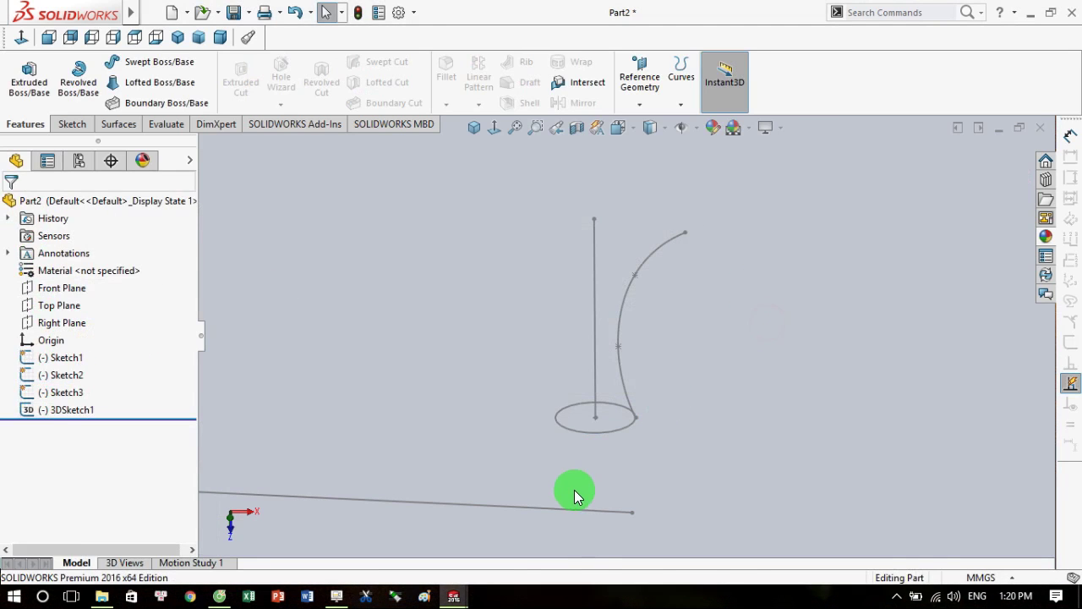
pyautogui.click(551, 511)
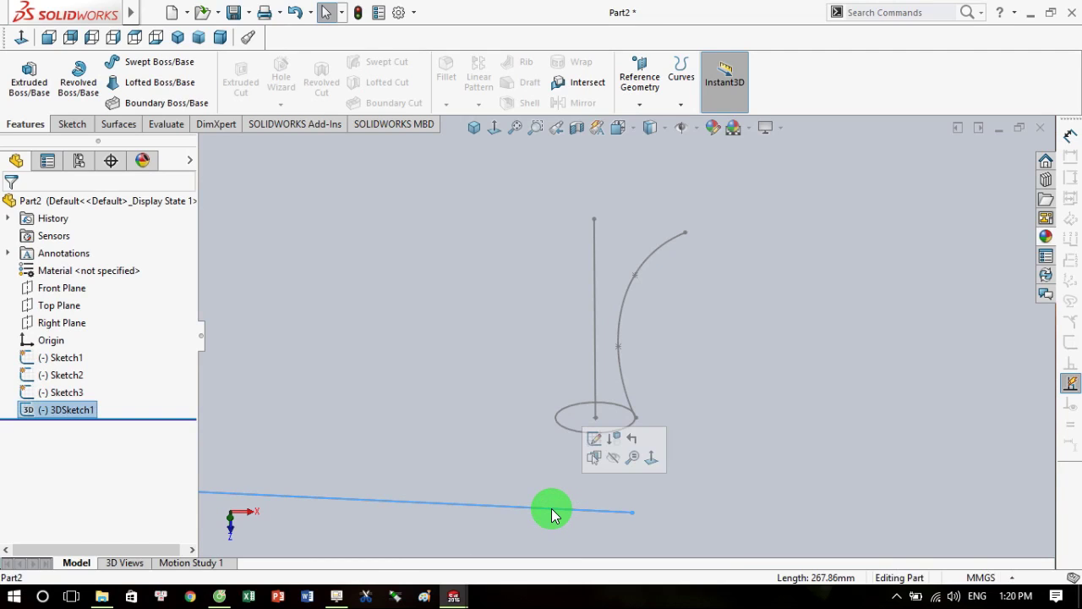
pyautogui.press('Delete')
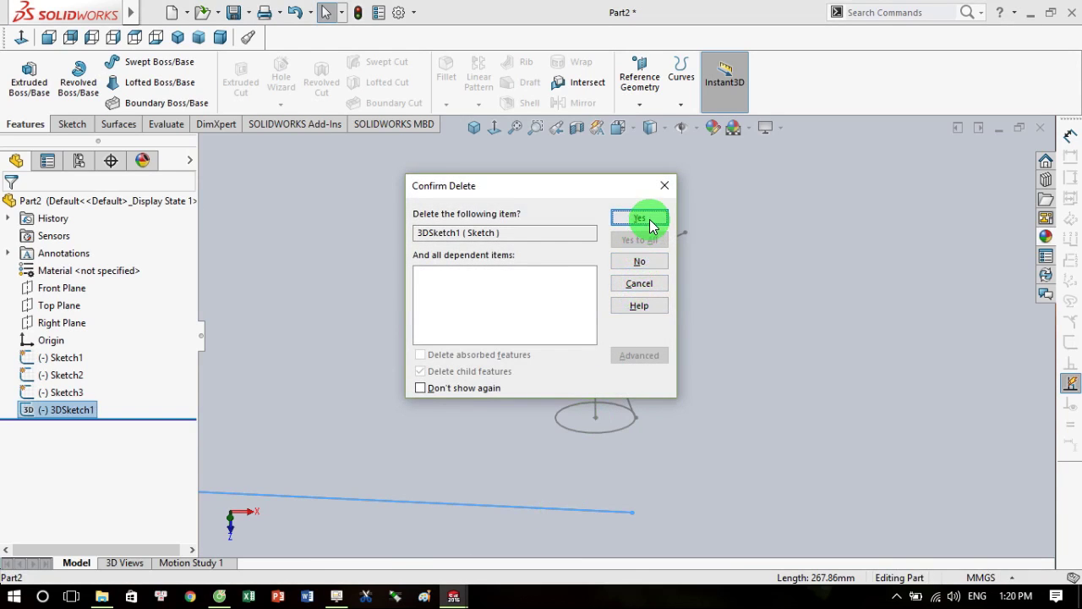
pyautogui.click(649, 221)
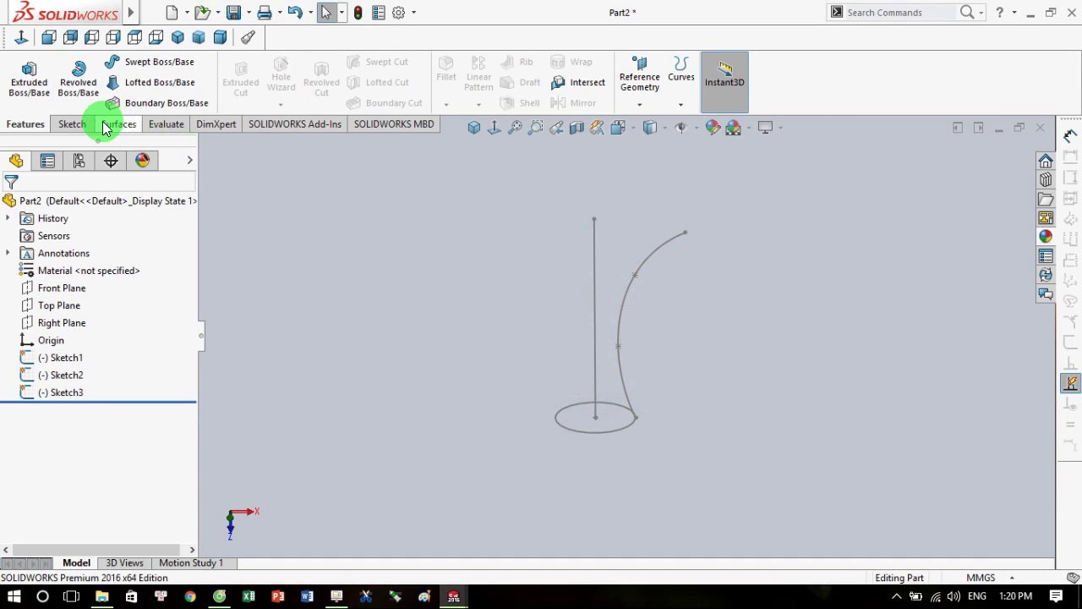
# Start a swept boss using the circle as profile and the vertical line as path.
pyautogui.click(144, 61)
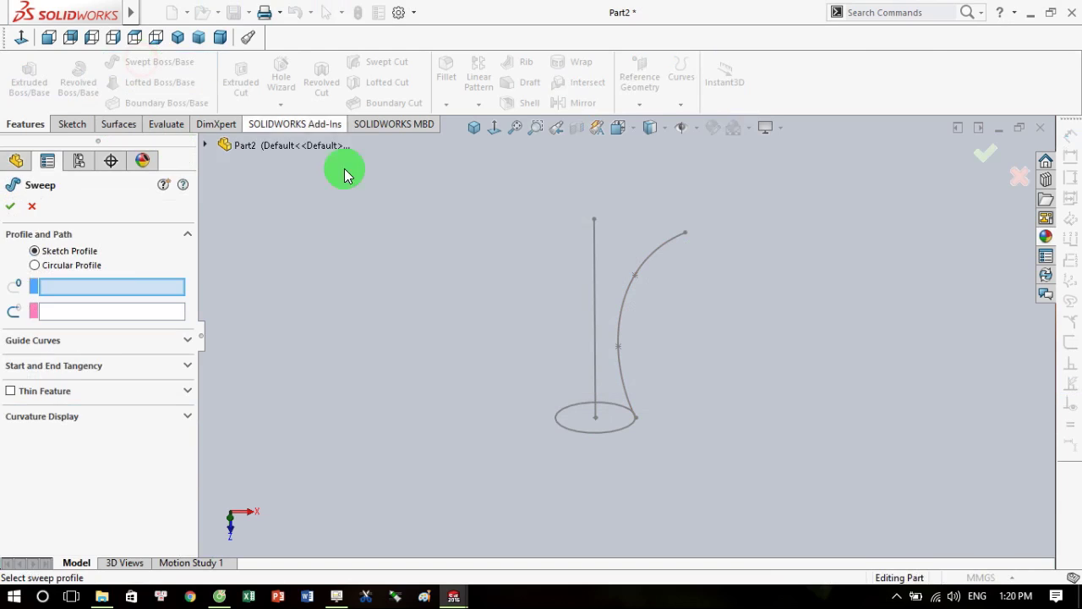
pyautogui.click(610, 432)
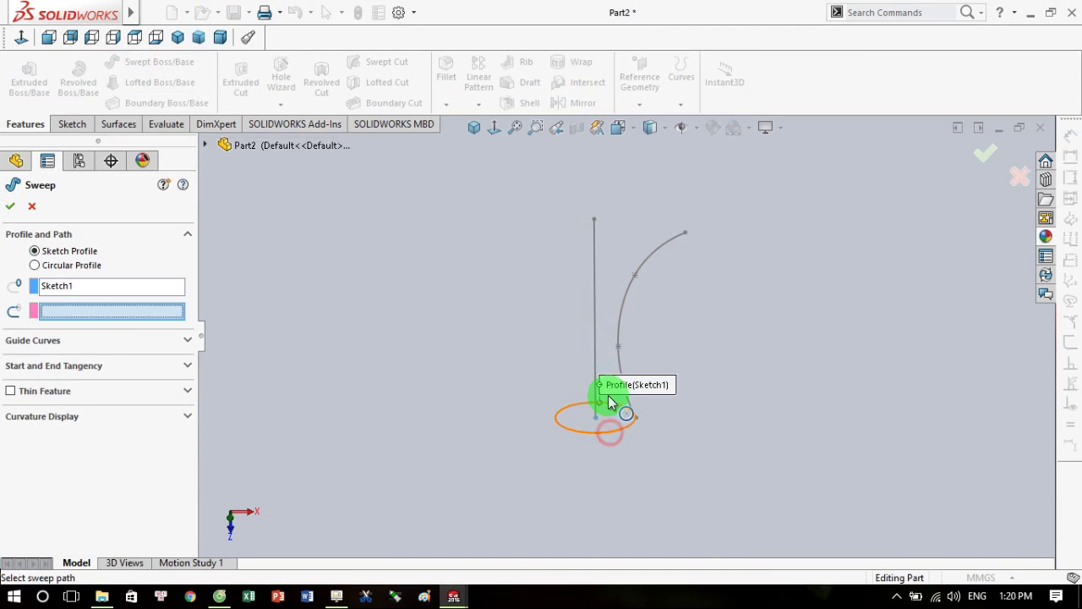
pyautogui.click(594, 320)
pyautogui.moveTo(390, 355); pyautogui.dragTo(411, 382, button='middle')
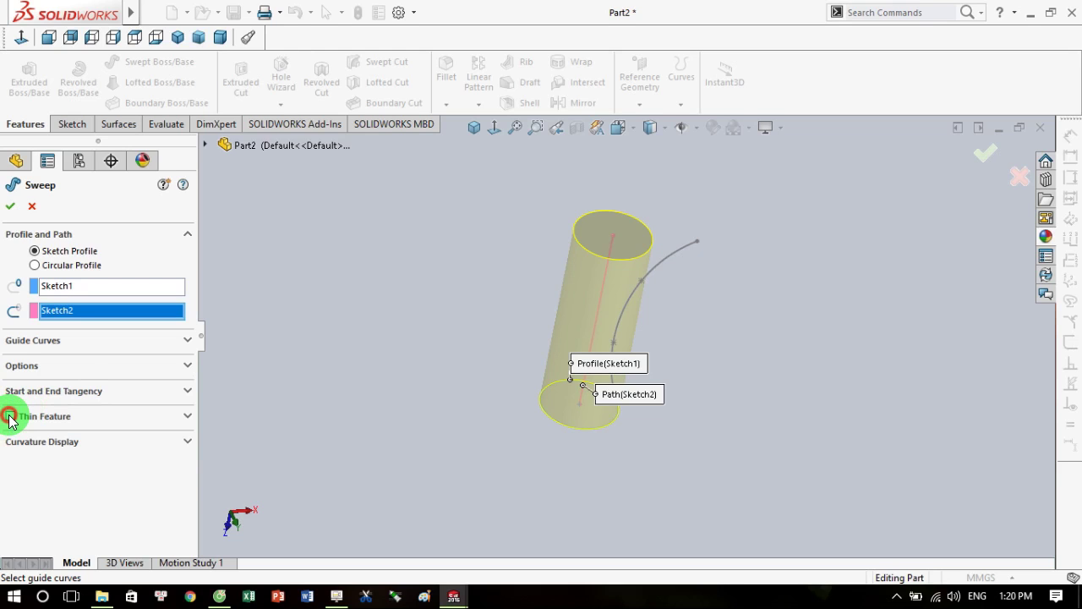
# Make the sweep a thin feature, flipping the wall and trying an 11mm Mid-Plane thickness.
pyautogui.click(10, 416)
pyautogui.moveTo(403, 378)
pyautogui.mouseDown(button='middle')
pyautogui.moveTo(770, 365)
pyautogui.moveTo(814, 295)
pyautogui.moveTo(705, 296)
pyautogui.moveTo(679, 358)
pyautogui.moveTo(719, 285)
pyautogui.moveTo(706, 408)
pyautogui.moveTo(688, 261)
pyautogui.moveTo(625, 319)
pyautogui.moveTo(640, 330)
pyautogui.moveTo(551, 303)
pyautogui.mouseUp(button='middle')
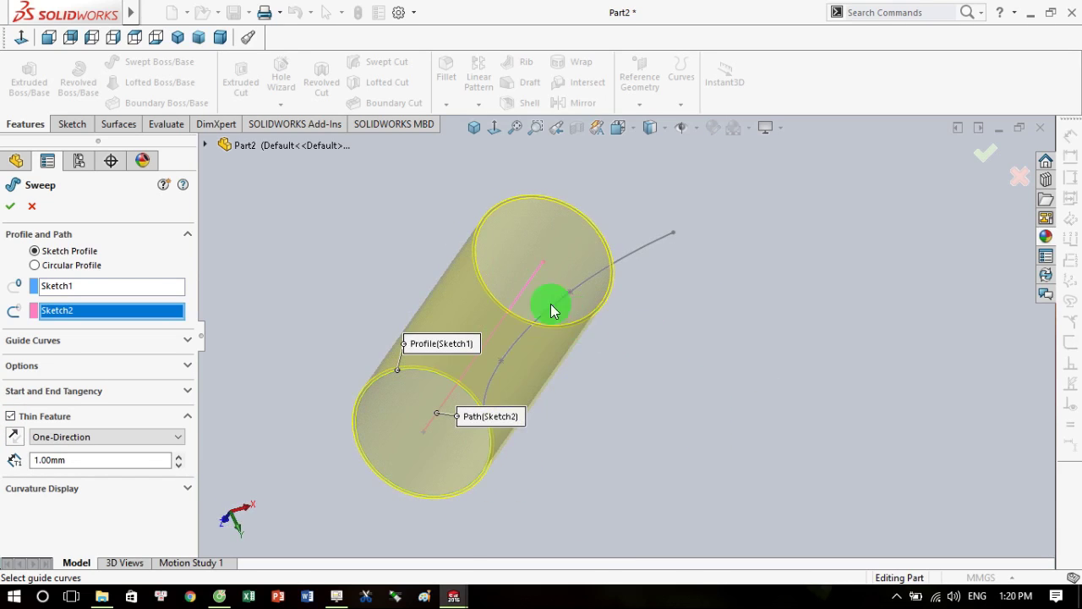
pyautogui.click(13, 438)
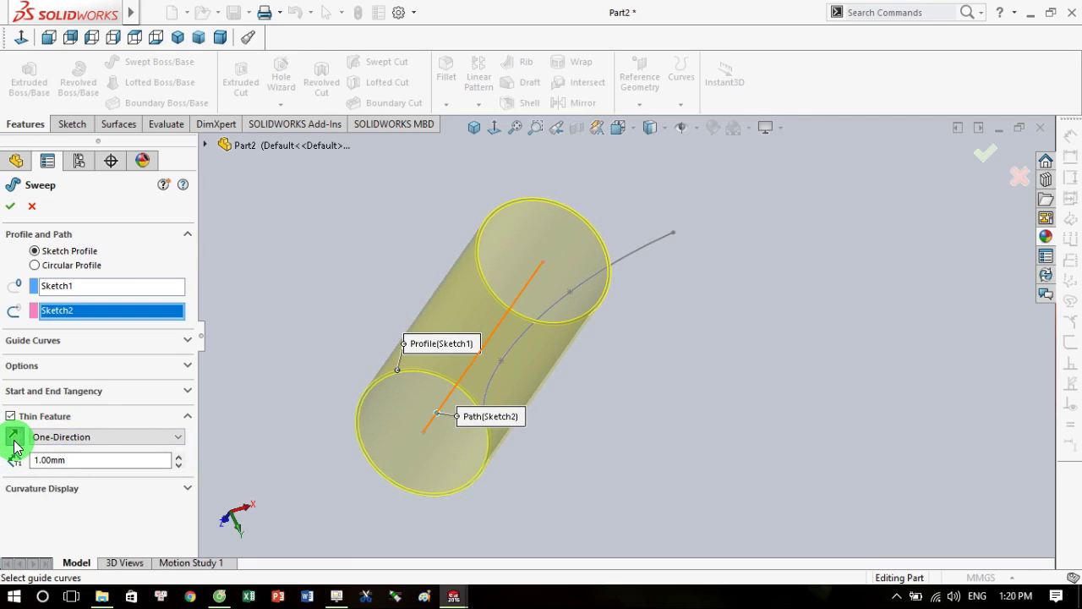
pyautogui.click(179, 456)
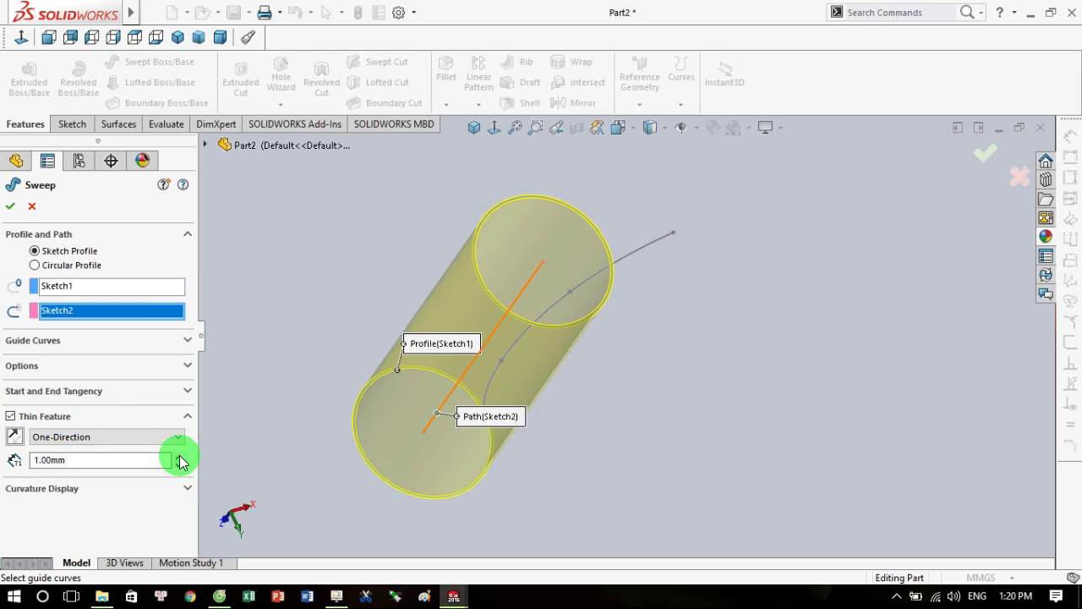
pyautogui.click(179, 457)
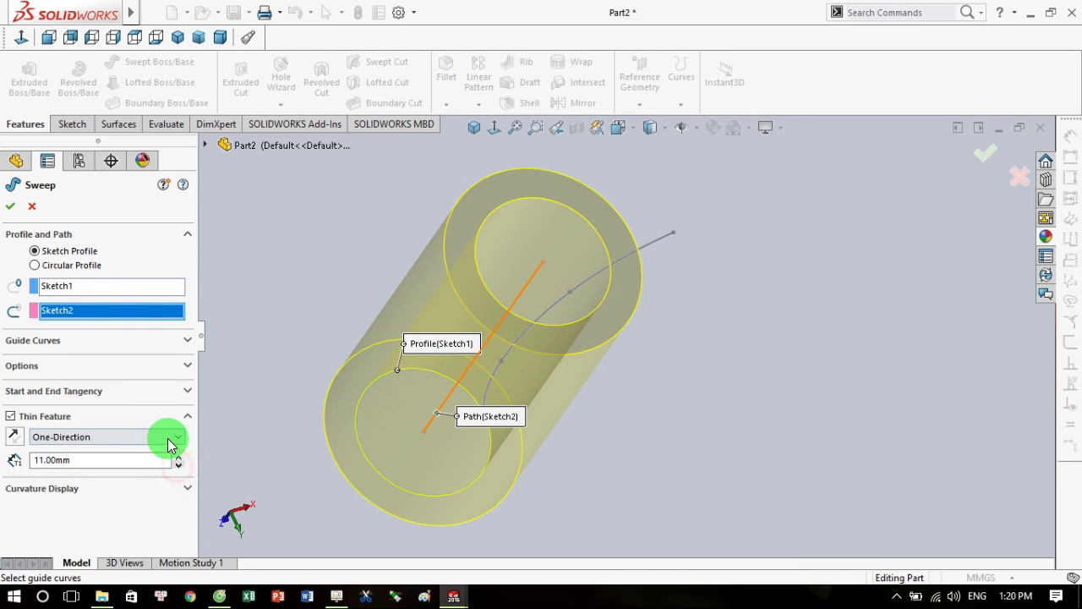
pyautogui.click(162, 437)
pyautogui.click(113, 462)
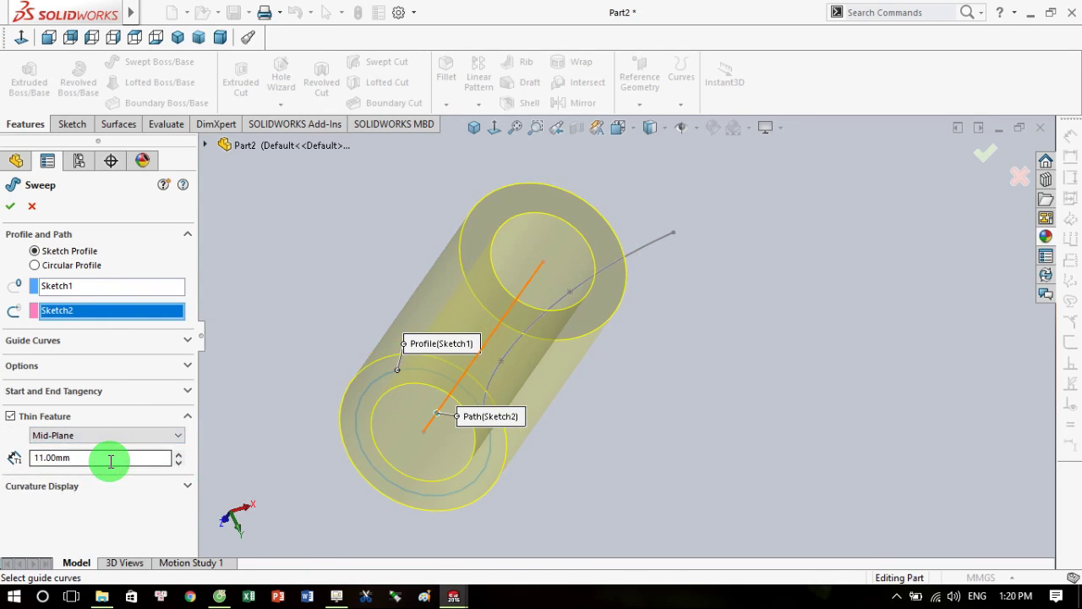
# Set Two-Direction walls of 41mm and 11mm and confirm, creating Sweep-Thin1.
pyautogui.moveTo(286, 273)
pyautogui.mouseDown(button='middle')
pyautogui.moveTo(270, 275)
pyautogui.moveTo(260, 309)
pyautogui.mouseUp(button='middle')
pyautogui.click(93, 435)
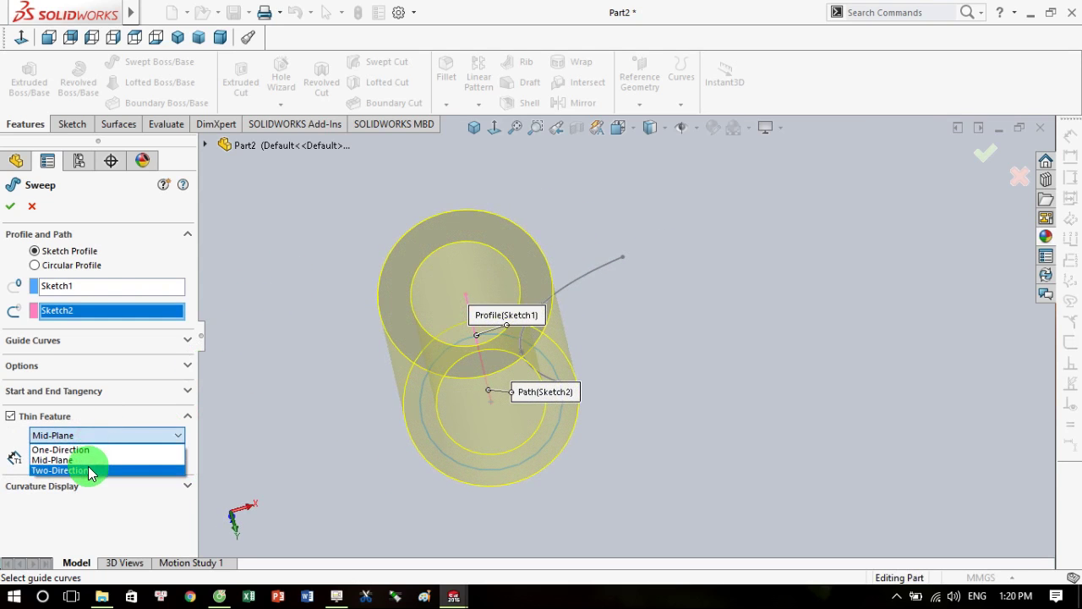
pyautogui.click(93, 476)
pyautogui.moveTo(217, 476)
pyautogui.mouseDown(button='middle')
pyautogui.moveTo(278, 447)
pyautogui.moveTo(232, 481)
pyautogui.mouseUp(button='middle')
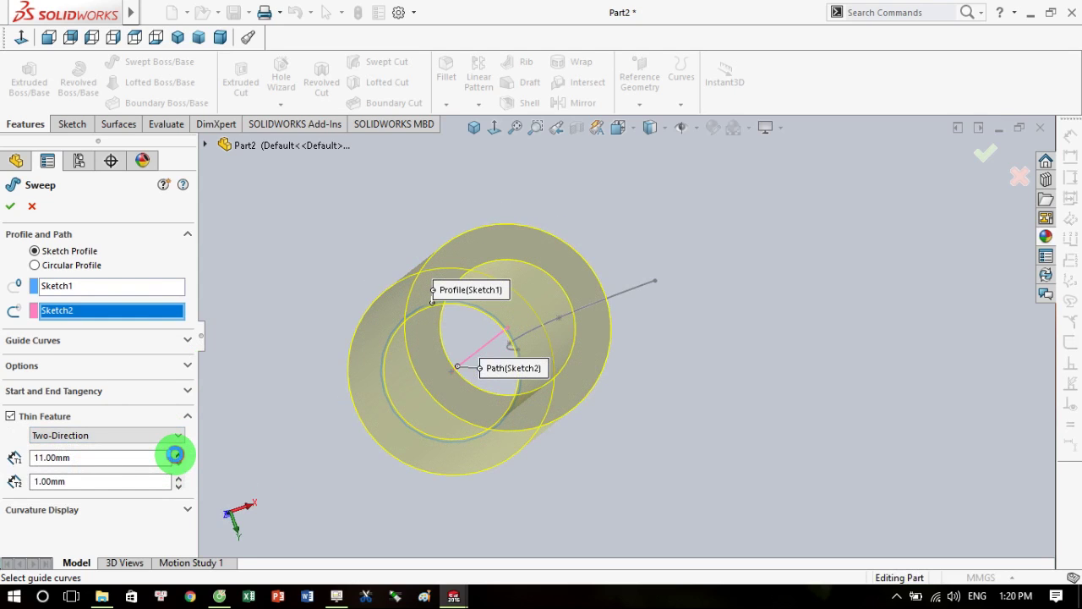
pyautogui.click(176, 454)
pyautogui.click(176, 454)
pyautogui.click(177, 479)
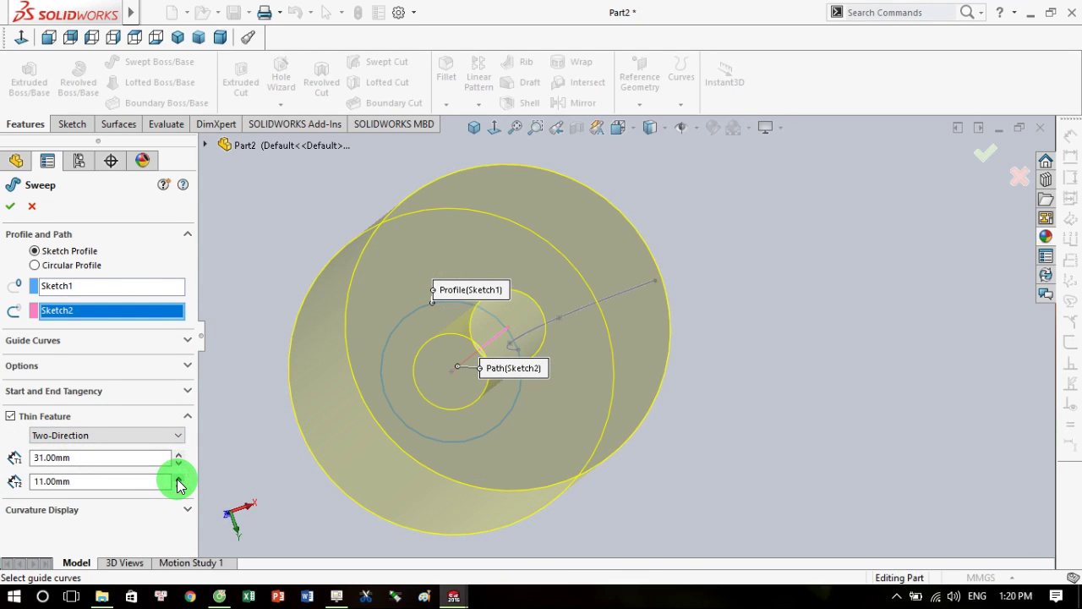
pyautogui.press('z')
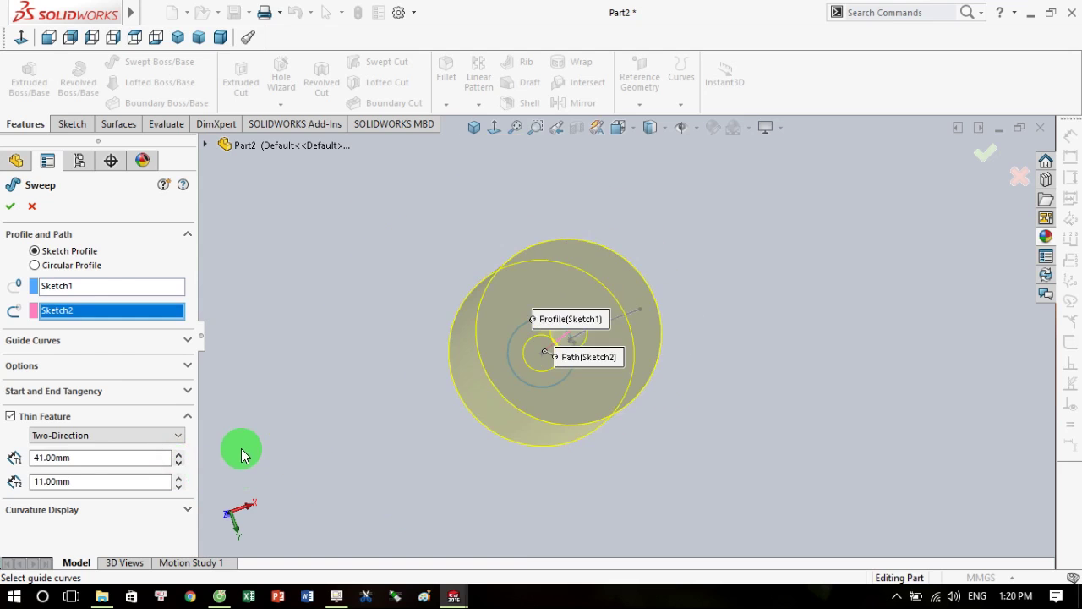
pyautogui.click(985, 152)
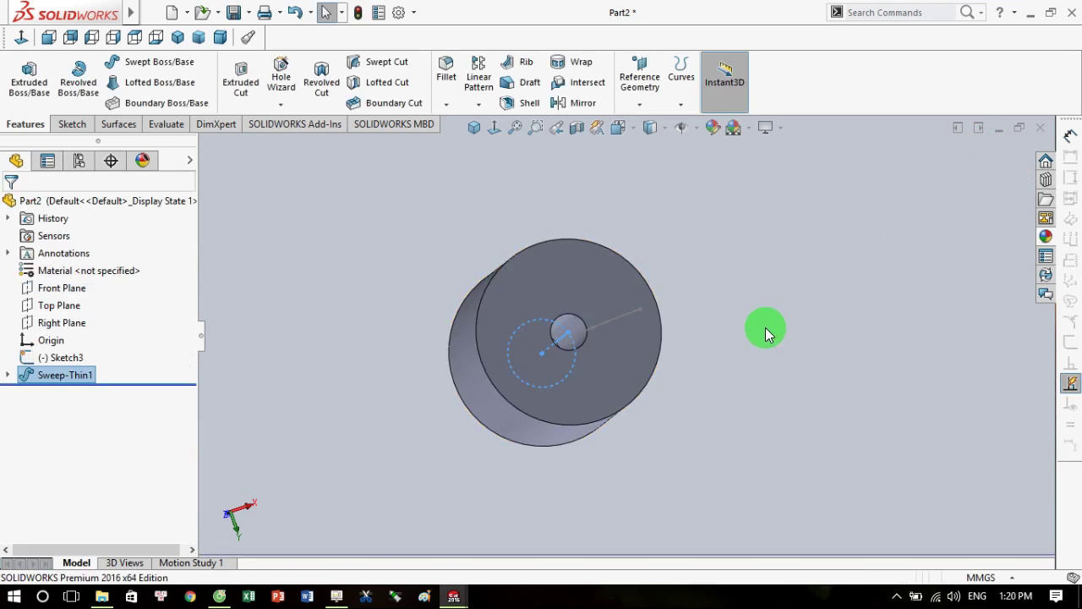
pyautogui.moveTo(764, 329)
pyautogui.mouseDown(button='middle')
pyautogui.moveTo(700, 309)
pyautogui.moveTo(669, 273)
pyautogui.moveTo(623, 331)
pyautogui.moveTo(744, 372)
pyautogui.moveTo(729, 370)
pyautogui.moveTo(701, 319)
pyautogui.moveTo(688, 248)
pyautogui.mouseUp(button='middle')
pyautogui.scroll(-2, 682, 248)
pyautogui.scroll(2, 663, 285)
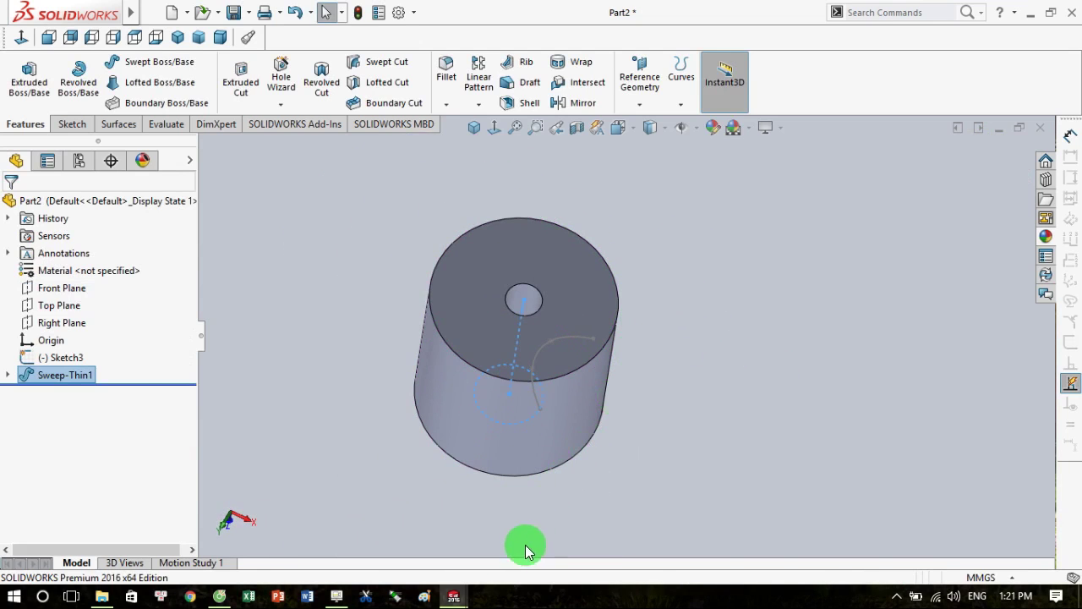